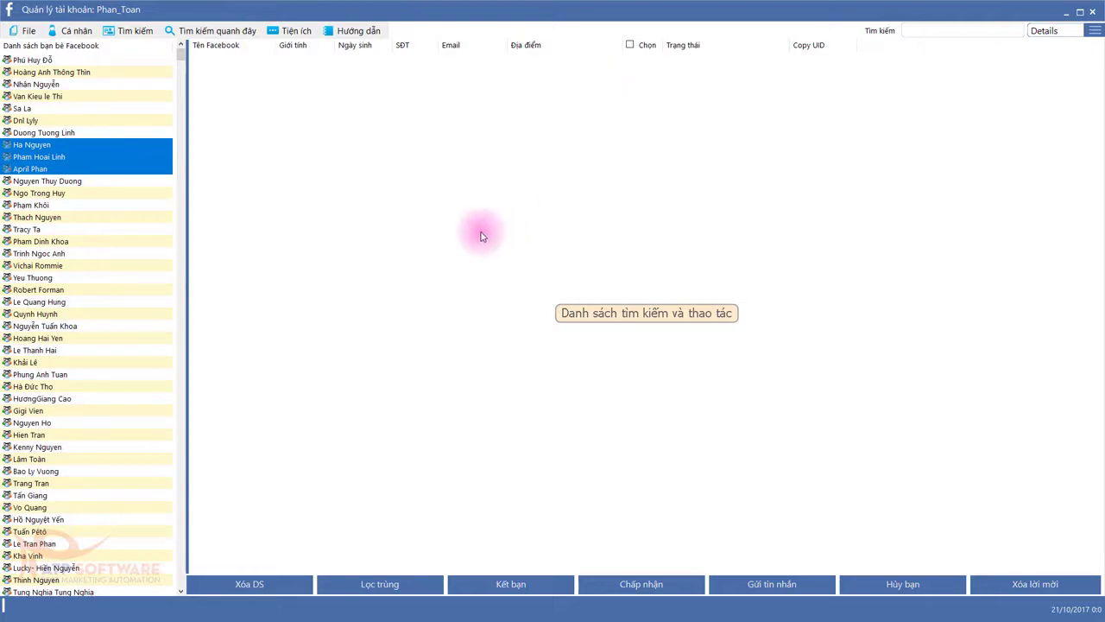
# Examine the scanned friends-of-friends list, checking the gender, birth date, phone, email and location columns from the last entries back to the first
pyautogui.click(451, 288)
pyautogui.scroll(-15, 449, 294)
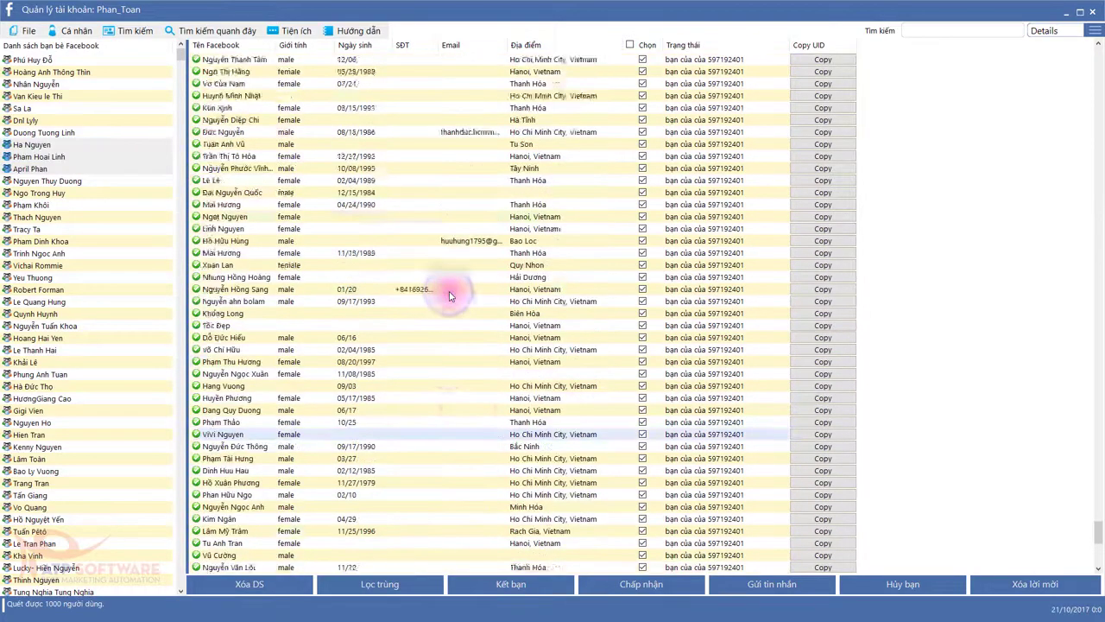
pyautogui.moveTo(1099, 505); pyautogui.dragTo(1094, 52)
pyautogui.click(219, 82)
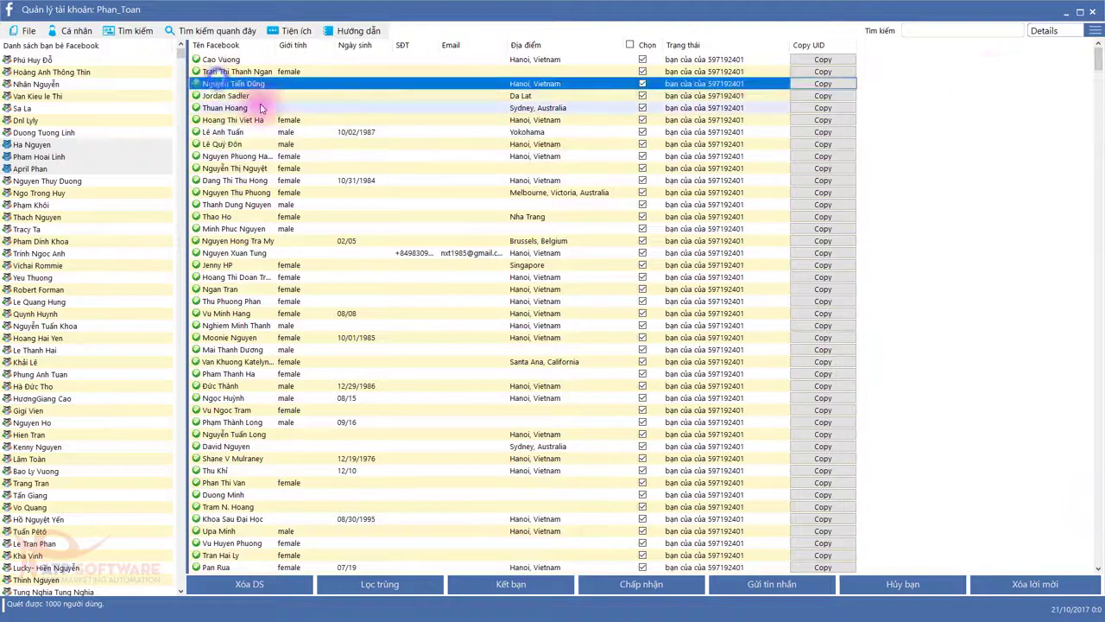
pyautogui.click(356, 129)
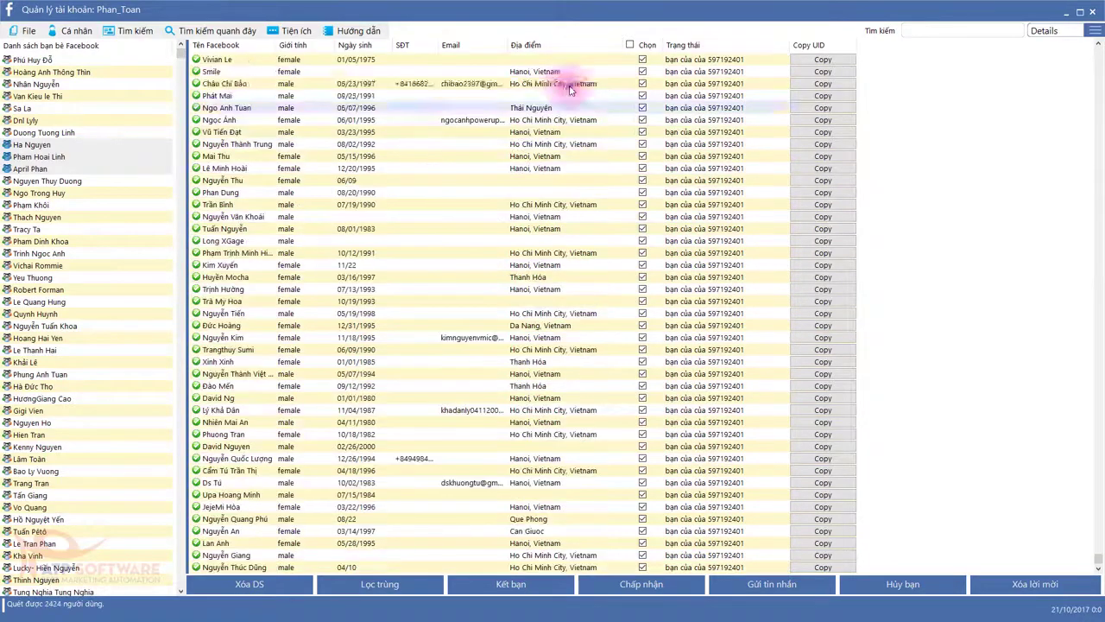
pyautogui.click(566, 83)
pyautogui.scroll(15, 370, 217)
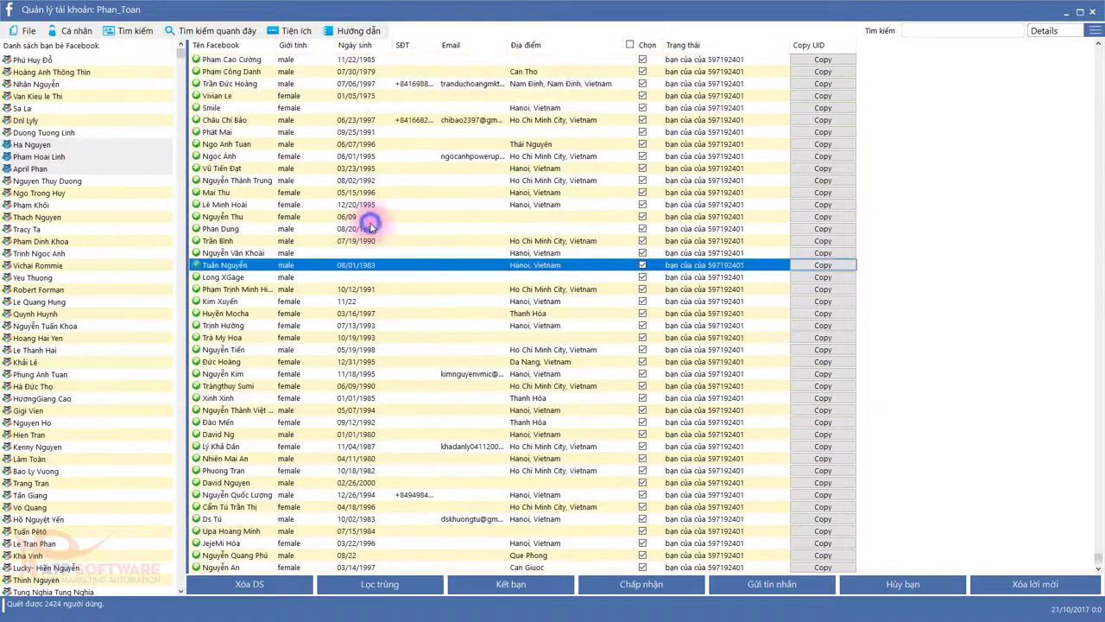
pyautogui.moveTo(1097, 546); pyautogui.dragTo(1098, 49)
pyautogui.click(510, 198)
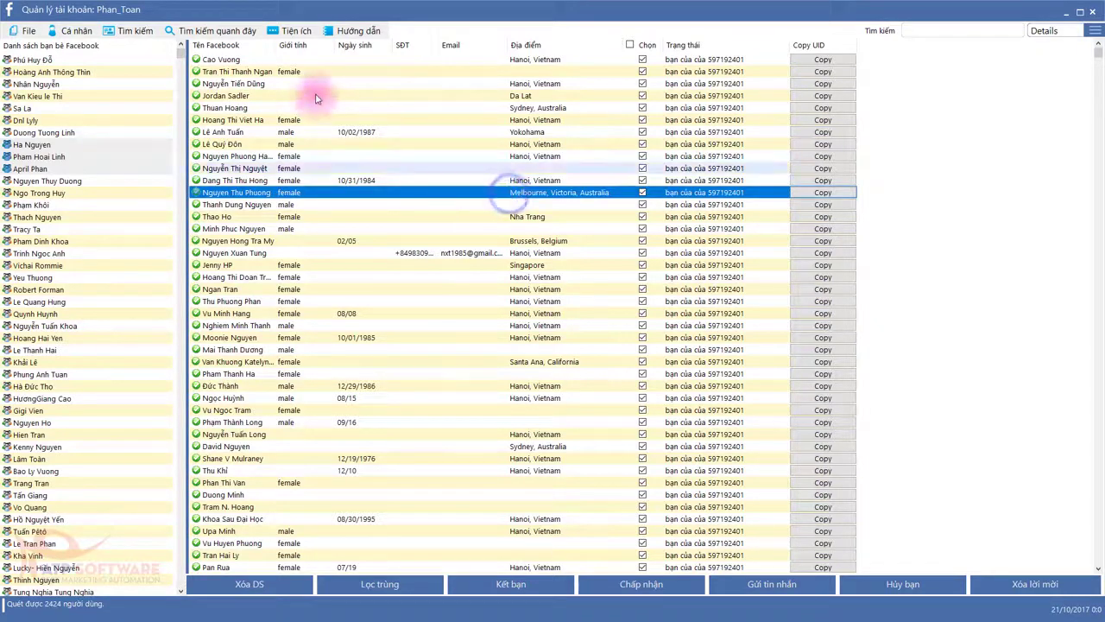
# Sort the scanned accounts by gender in descending order and filter the list to female only
pyautogui.click(291, 70)
pyautogui.click(294, 48)
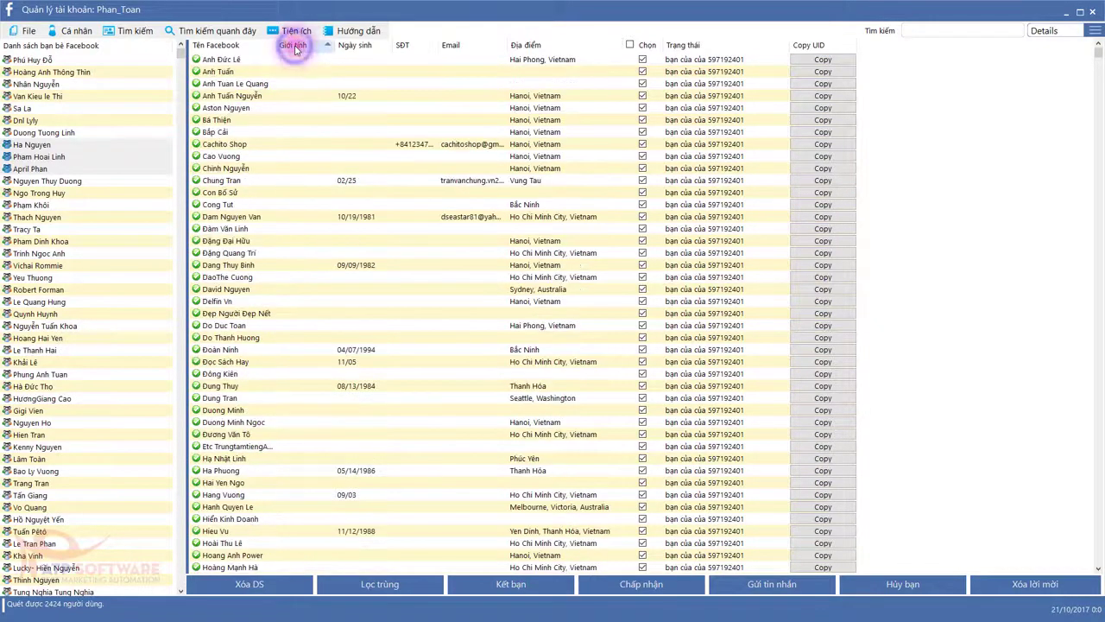
pyautogui.click(295, 47)
pyautogui.rightClick(295, 49)
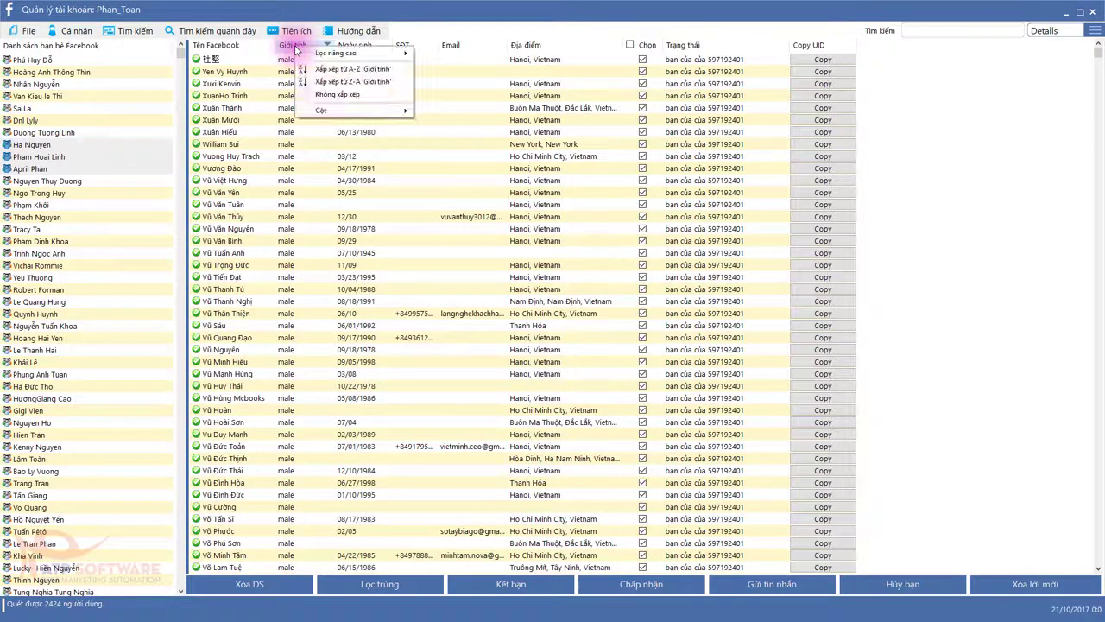
pyautogui.moveTo(324, 54)
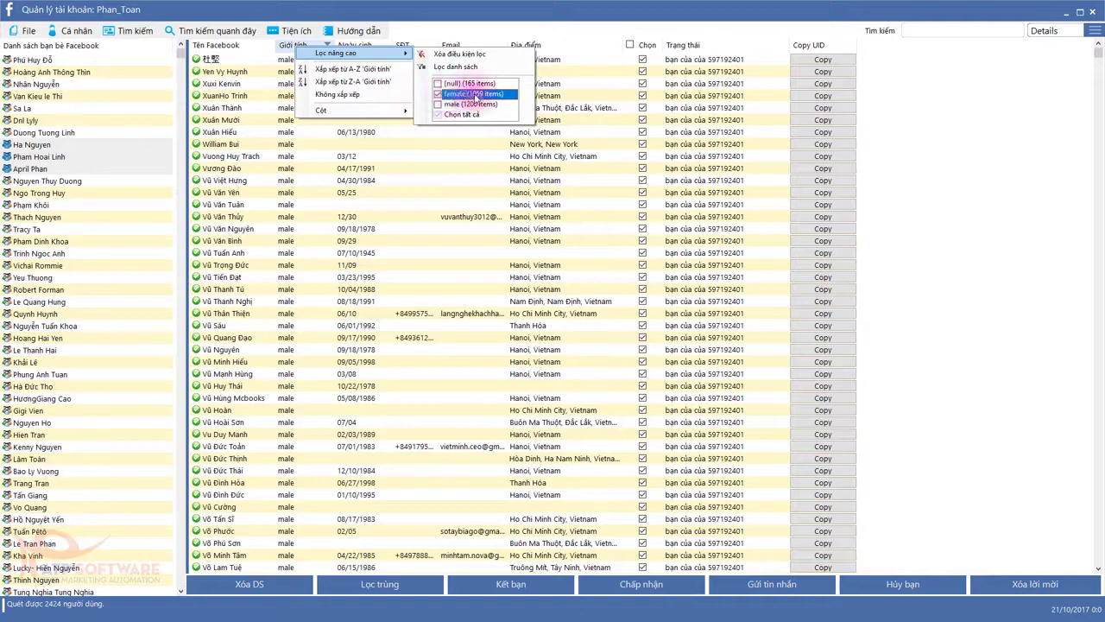
pyautogui.click(447, 67)
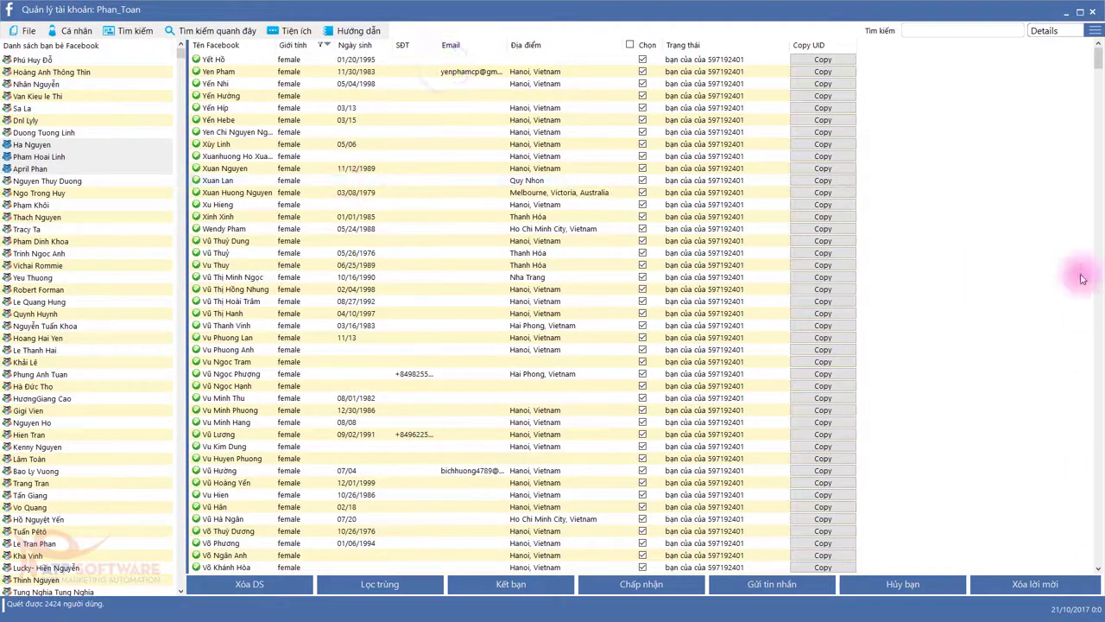
# Review the female-only list, try starting friend requests for the filtered accounts, and close the request window
pyautogui.scroll(-10, 1071, 251)
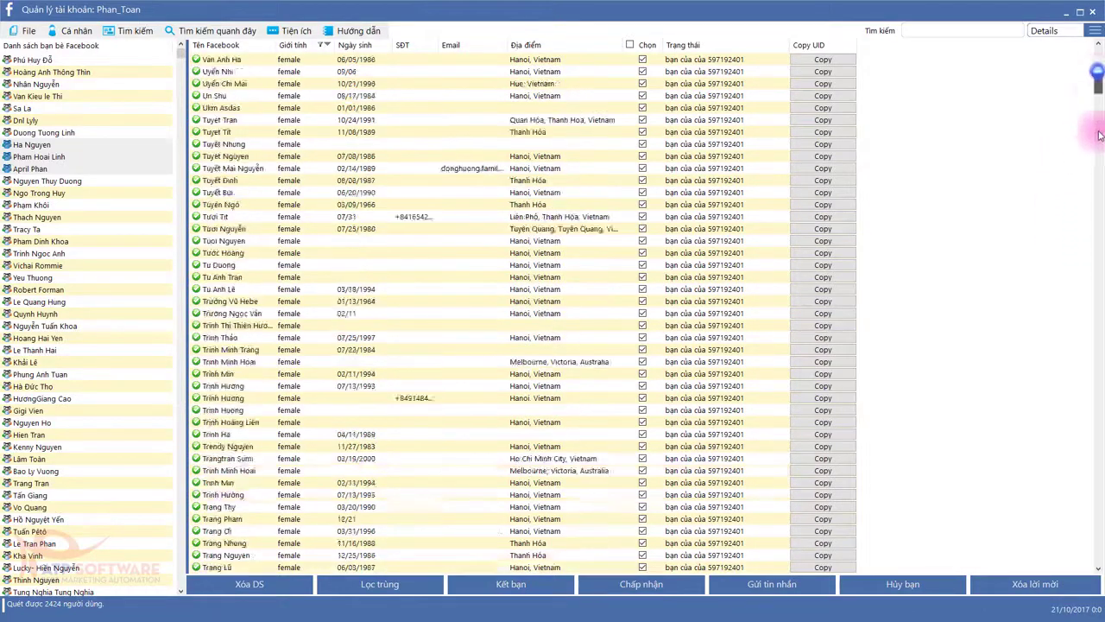
pyautogui.scroll(-15, 1099, 134)
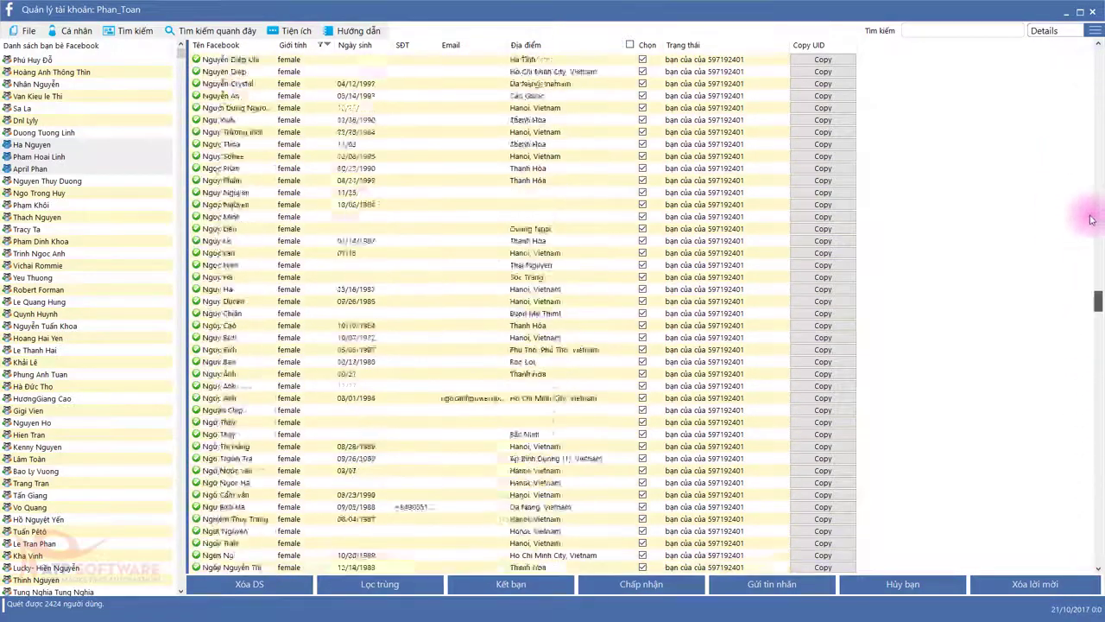
pyautogui.scroll(20, 1092, 138)
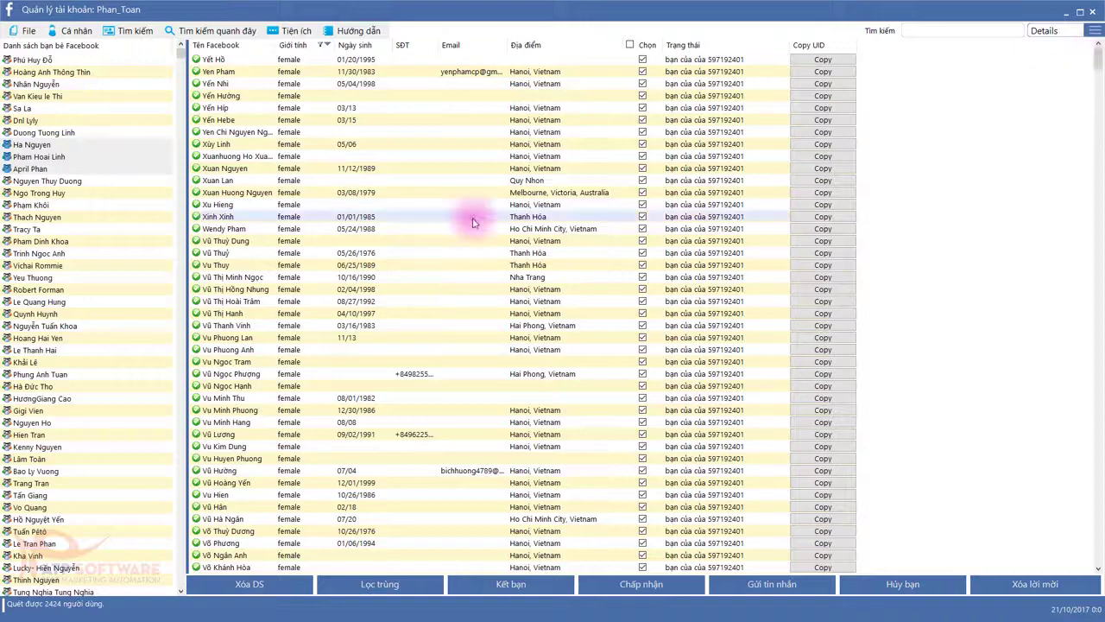
pyautogui.click(26, 31)
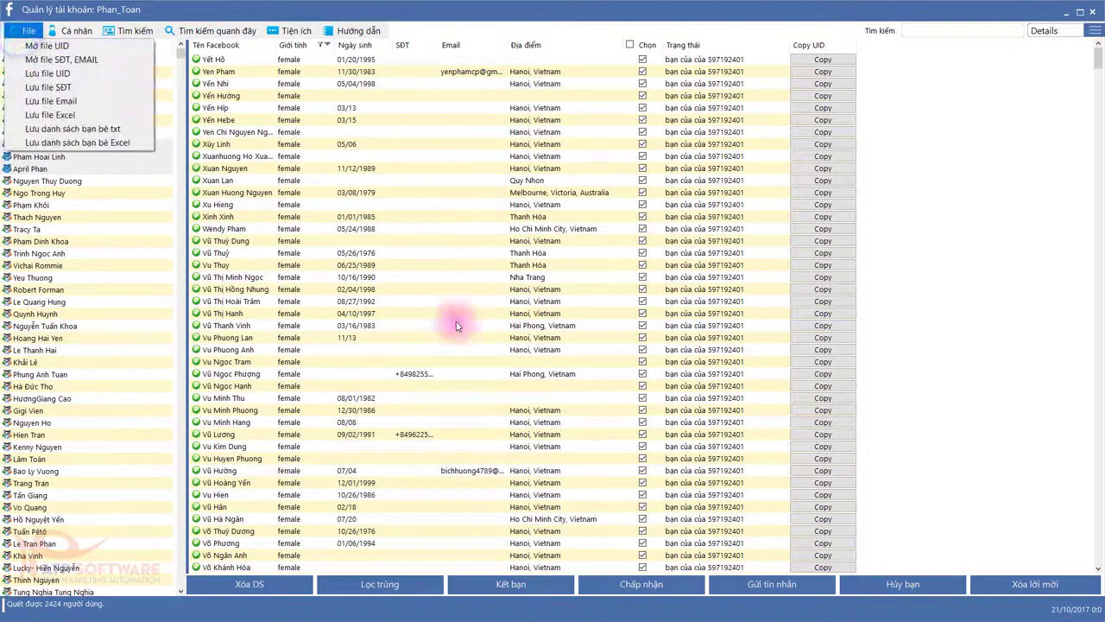
pyautogui.click(510, 584)
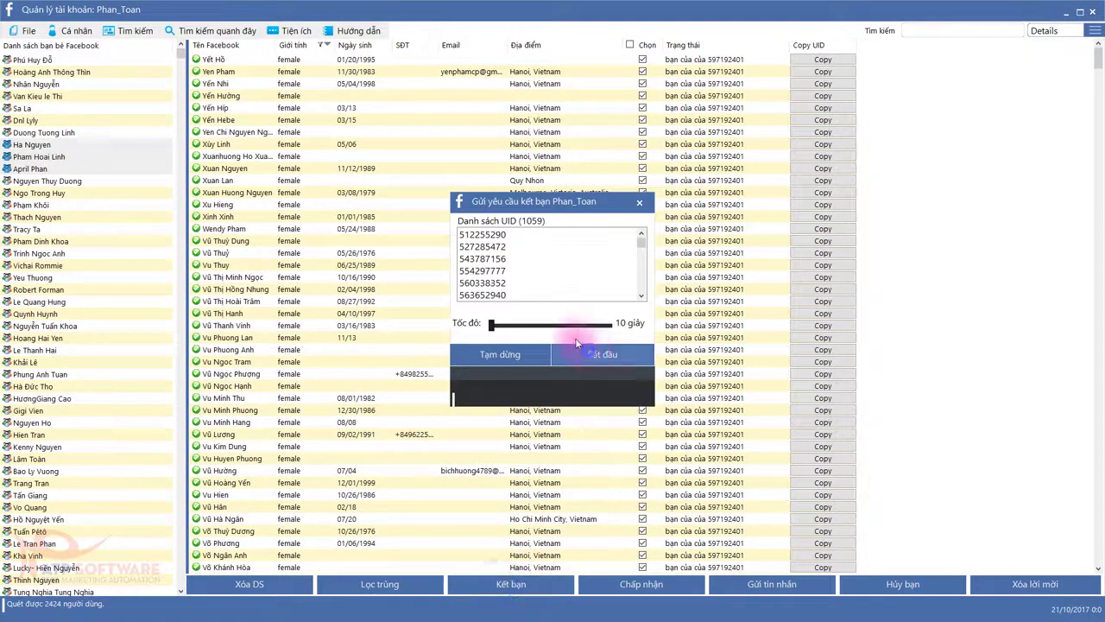
pyautogui.click(587, 352)
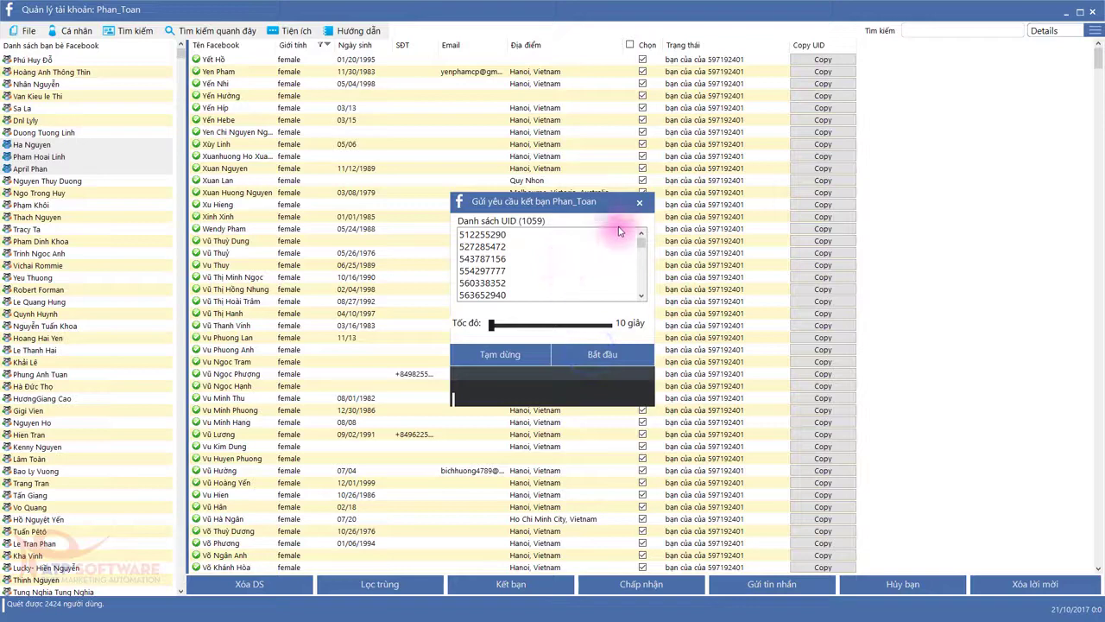
pyautogui.click(641, 204)
pyautogui.click(316, 241)
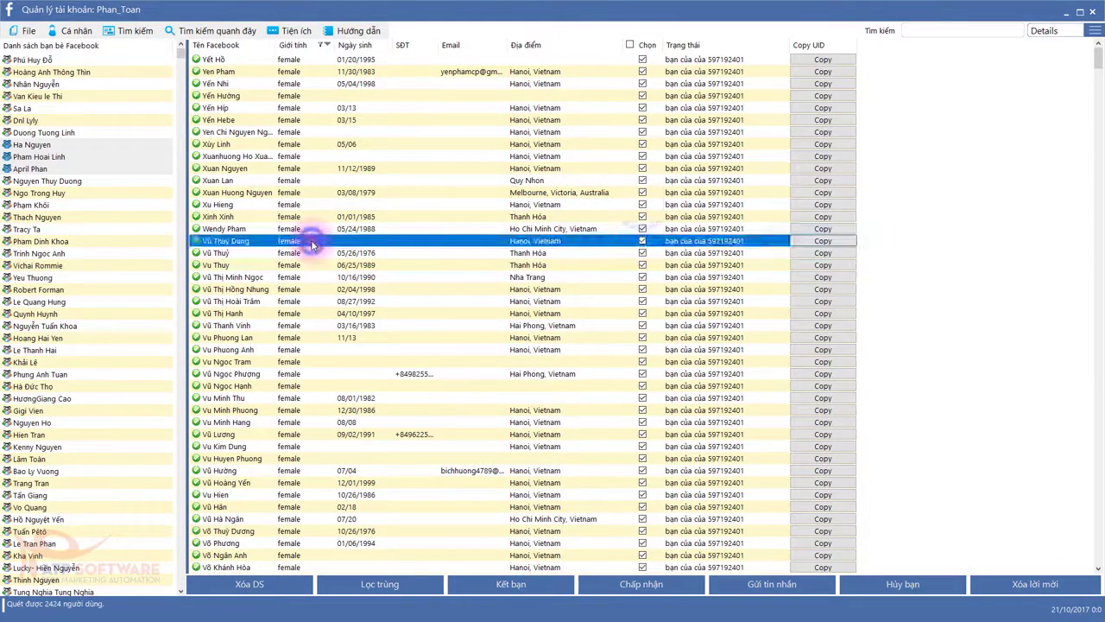
# Clear the gender filter so the list includes all scanned accounts again
pyautogui.click(327, 45)
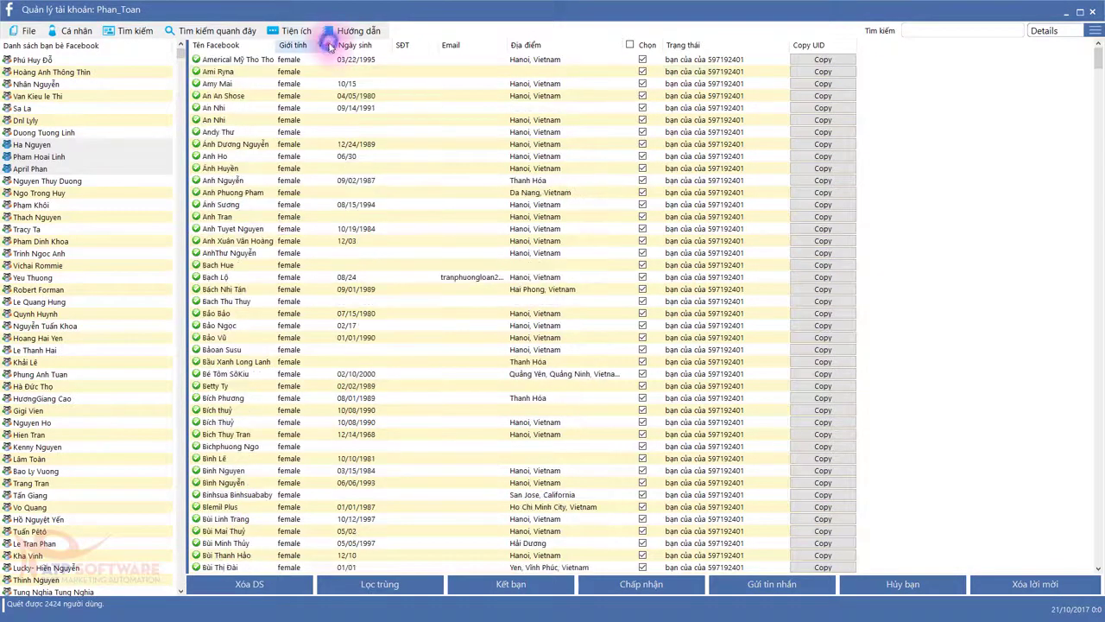
pyautogui.click(321, 46)
pyautogui.click(463, 67)
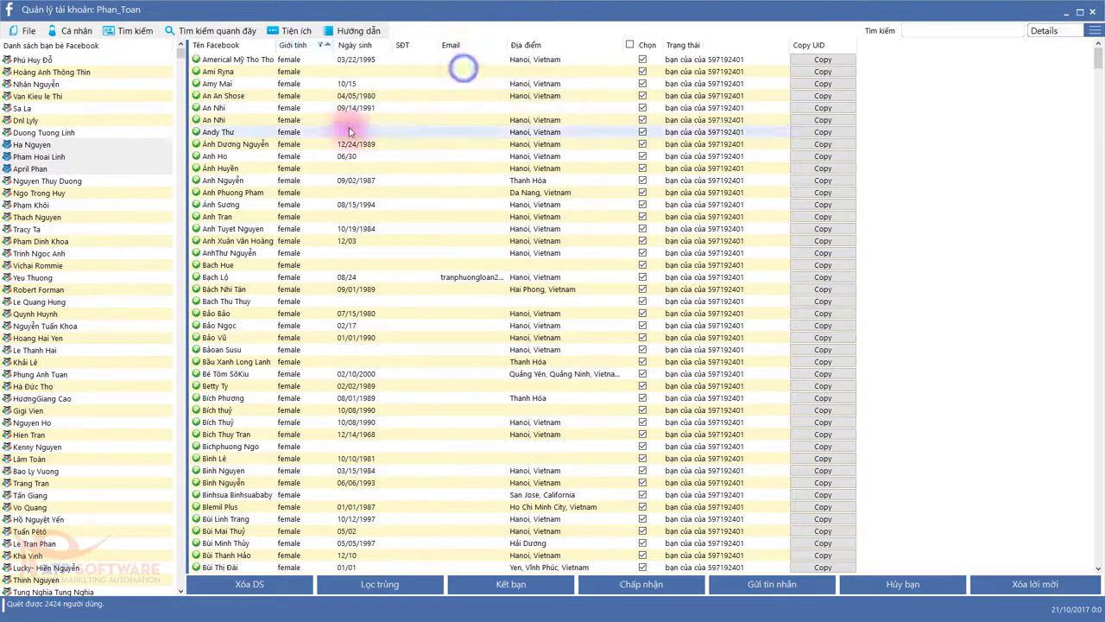
pyautogui.click(327, 45)
pyautogui.click(321, 46)
pyautogui.moveTo(348, 53)
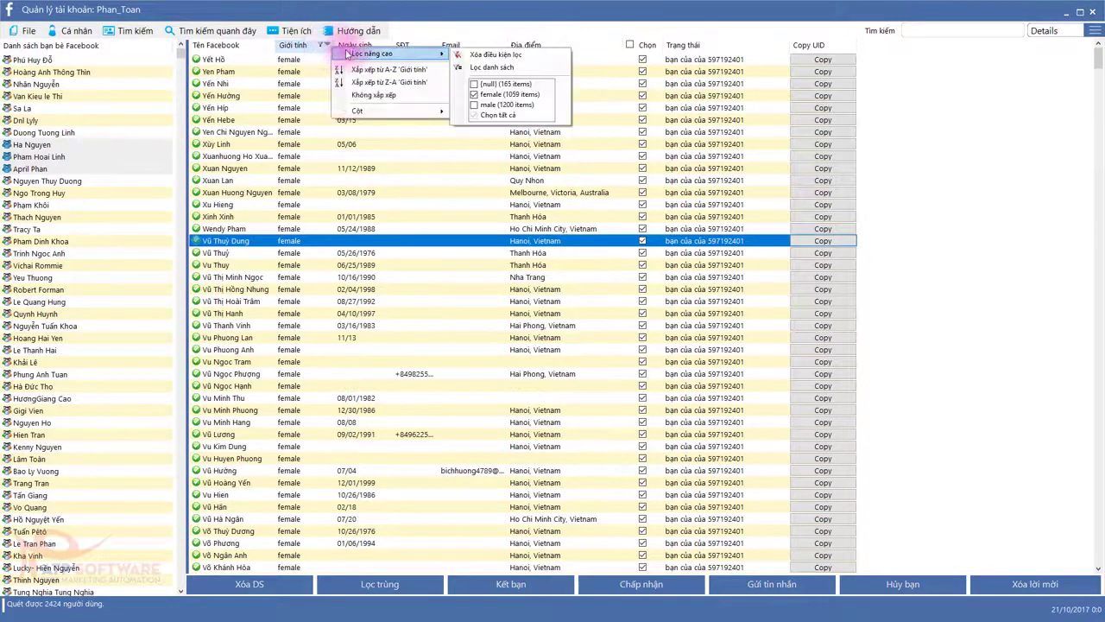
pyautogui.click(470, 54)
pyautogui.click(495, 300)
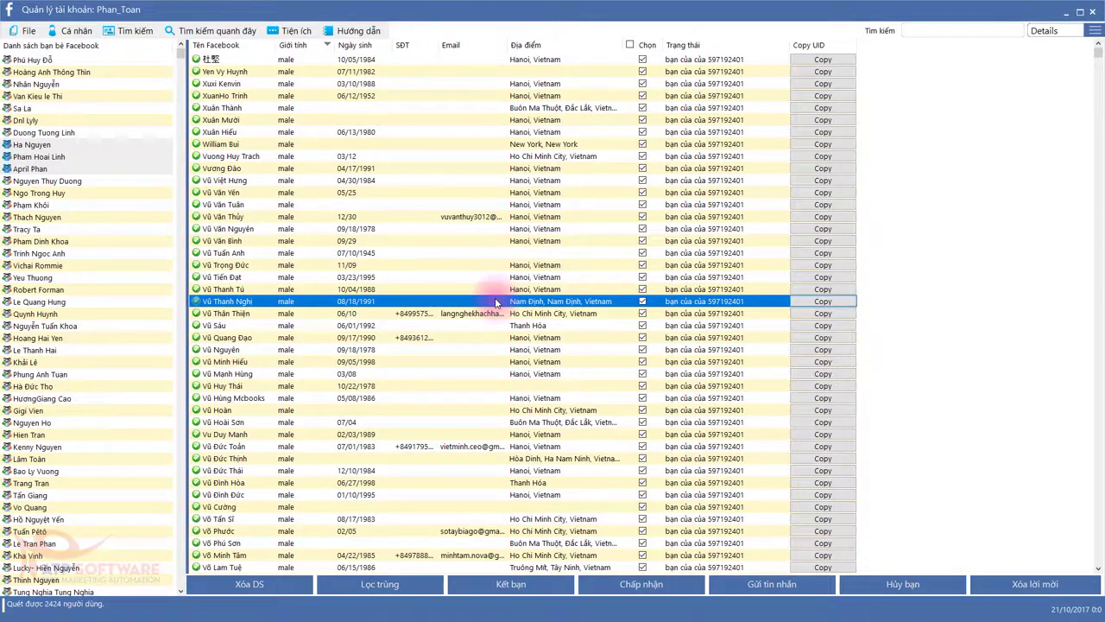
# Sort the list by location and filter it to Củ Chi, Da Kao and Ho Chi Minh City, Vietnam
pyautogui.click(559, 168)
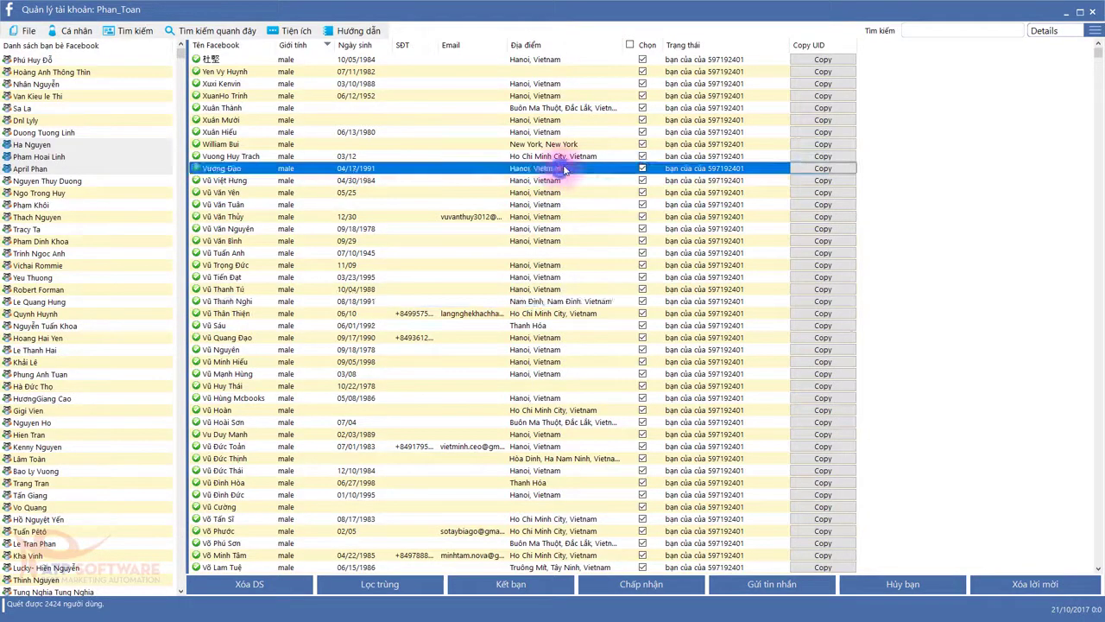
pyautogui.click(563, 95)
pyautogui.click(554, 45)
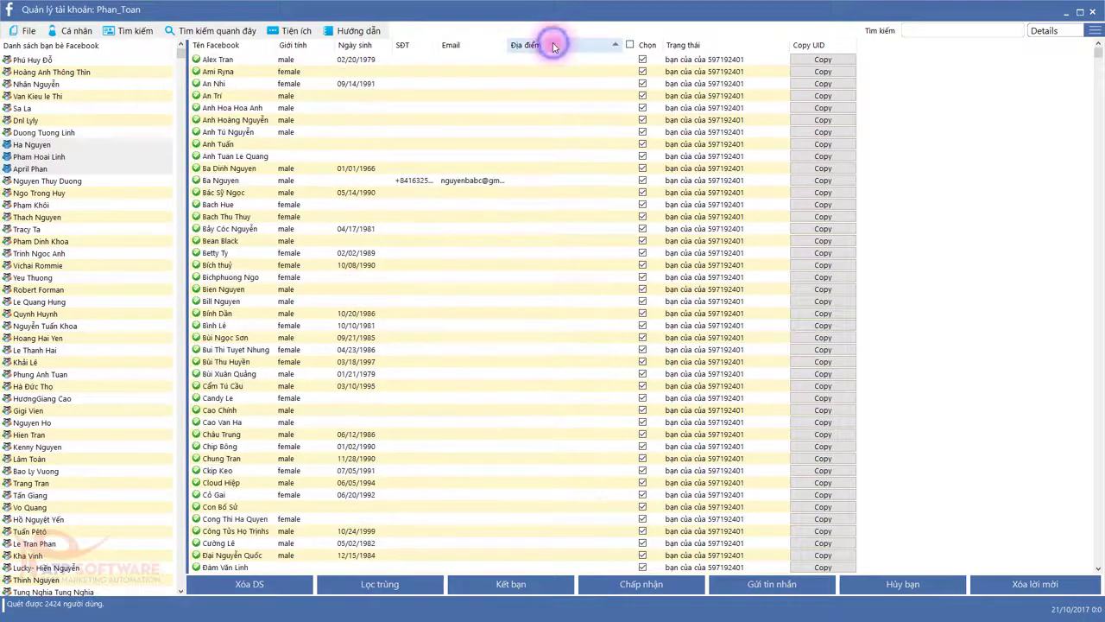
pyautogui.rightClick(553, 45)
pyautogui.moveTo(586, 52)
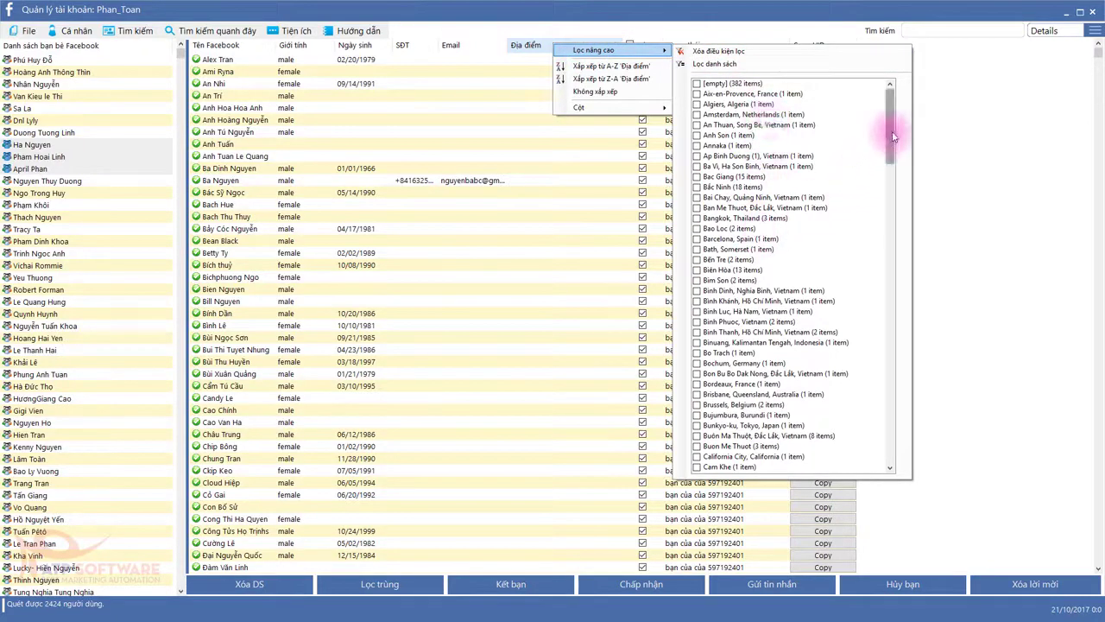
pyautogui.moveTo(893, 133); pyautogui.dragTo(893, 185)
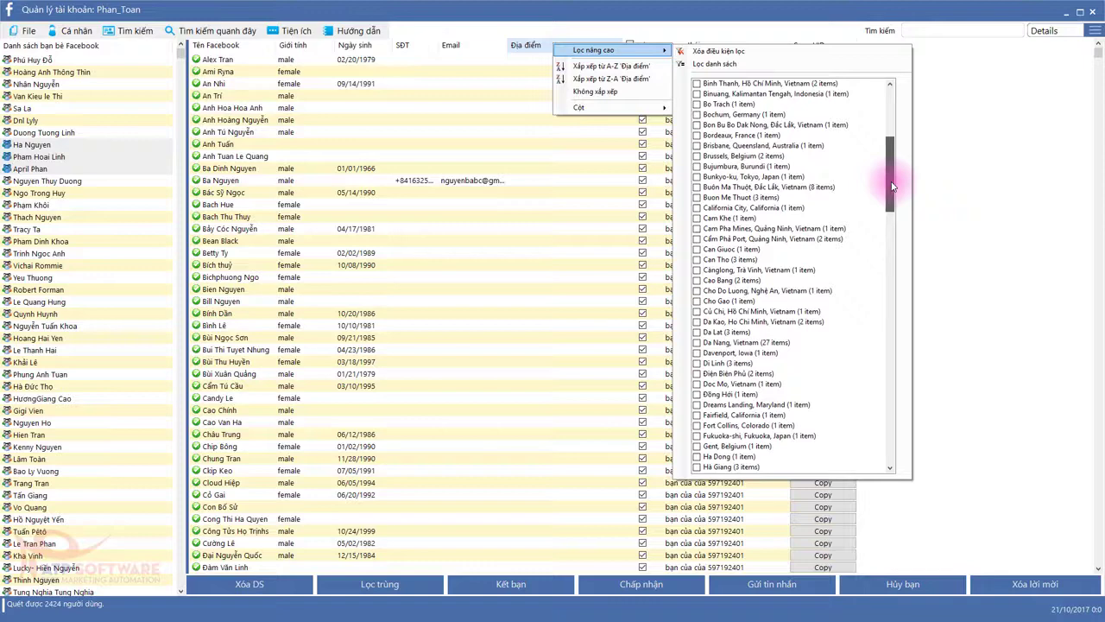
pyautogui.moveTo(893, 185); pyautogui.dragTo(888, 259)
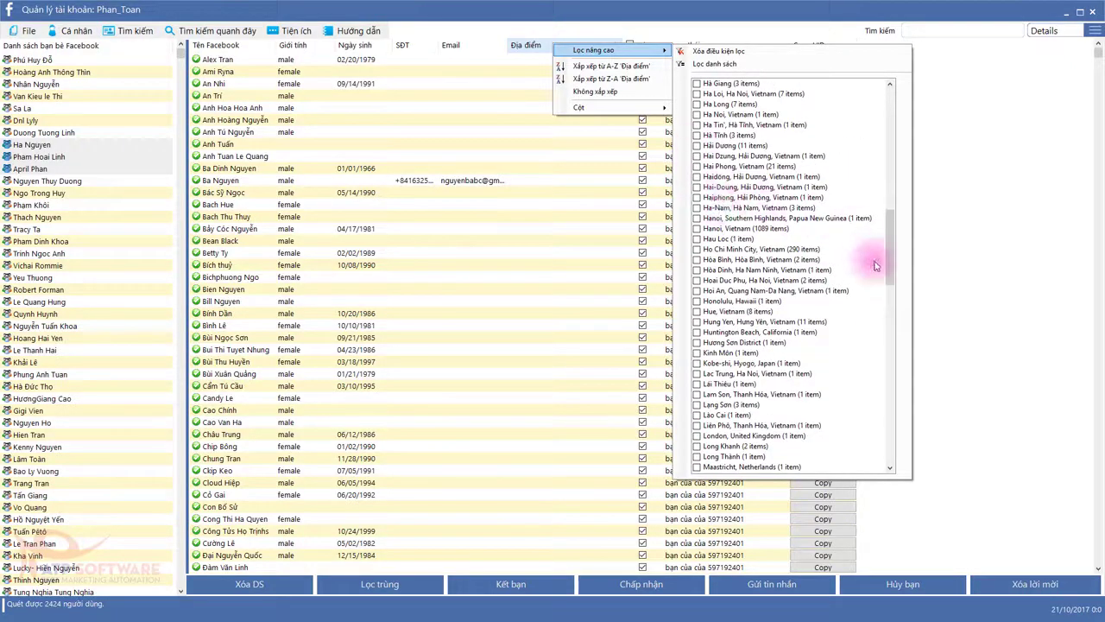
pyautogui.moveTo(895, 253); pyautogui.dragTo(902, 251)
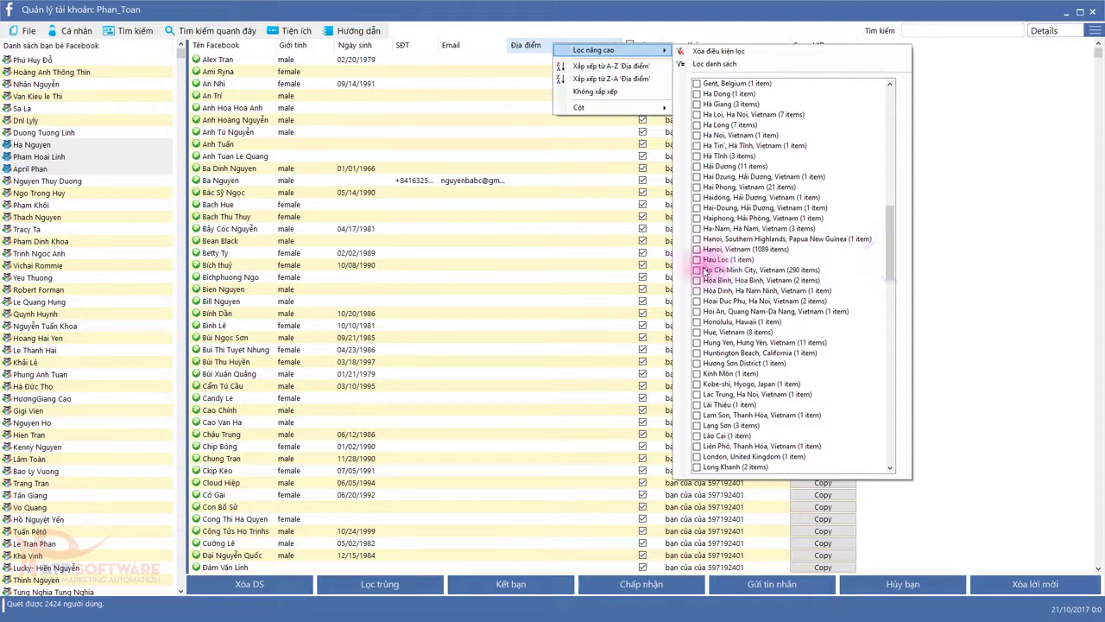
pyautogui.click(698, 270)
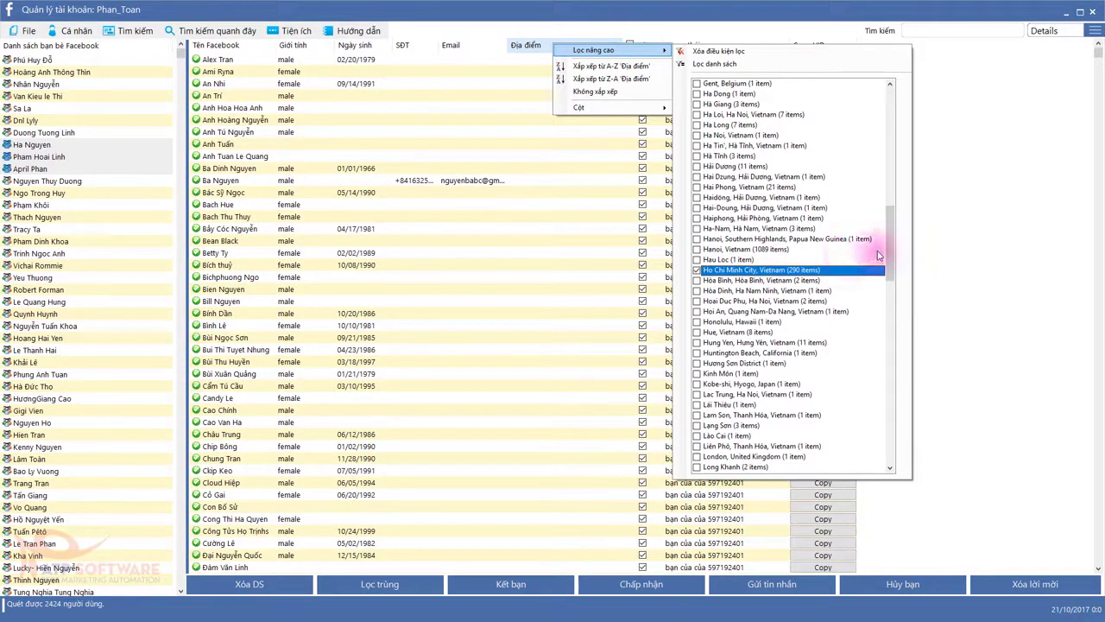
pyautogui.moveTo(887, 244); pyautogui.dragTo(890, 204)
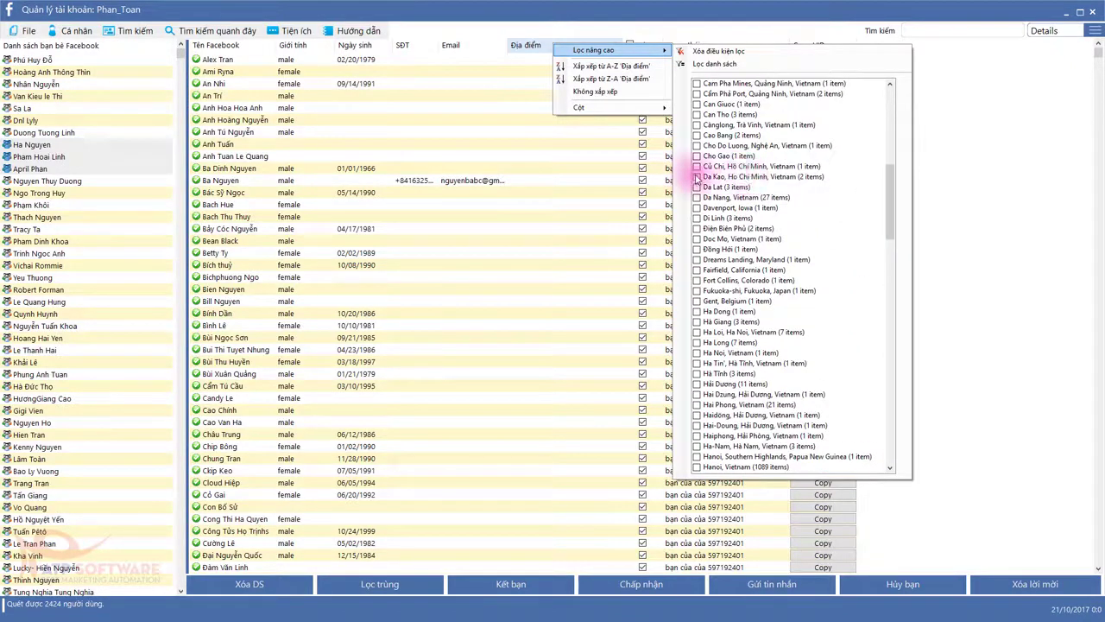
pyautogui.click(700, 63)
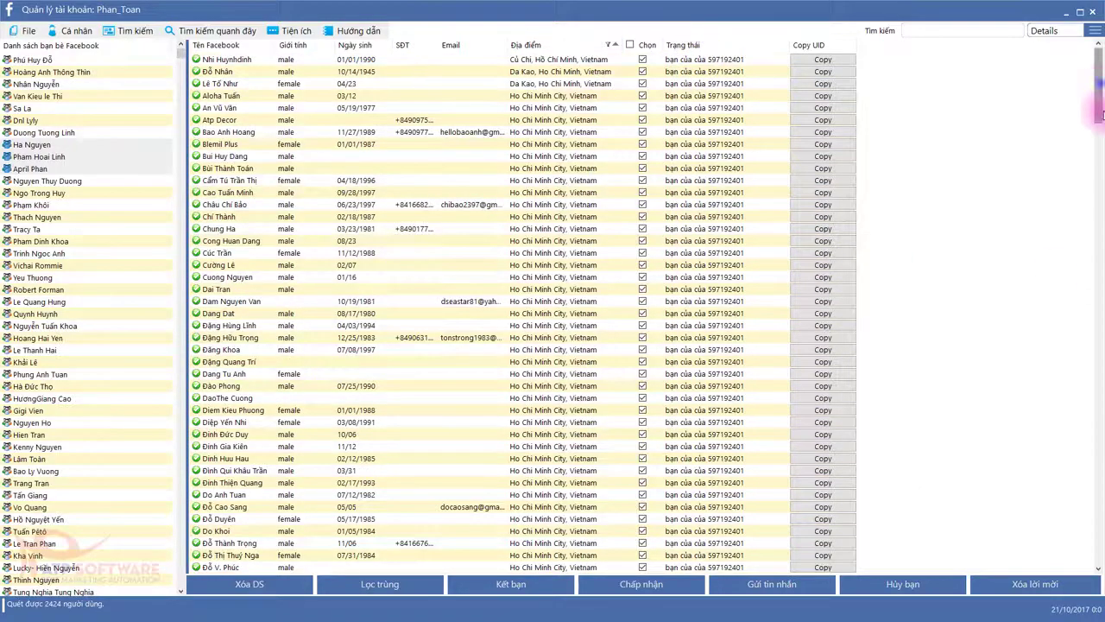
# Try starting friend requests for the accounts filtered by Ho Chi Minh locations, and close the request window
pyautogui.moveTo(1098, 112); pyautogui.dragTo(1097, 76)
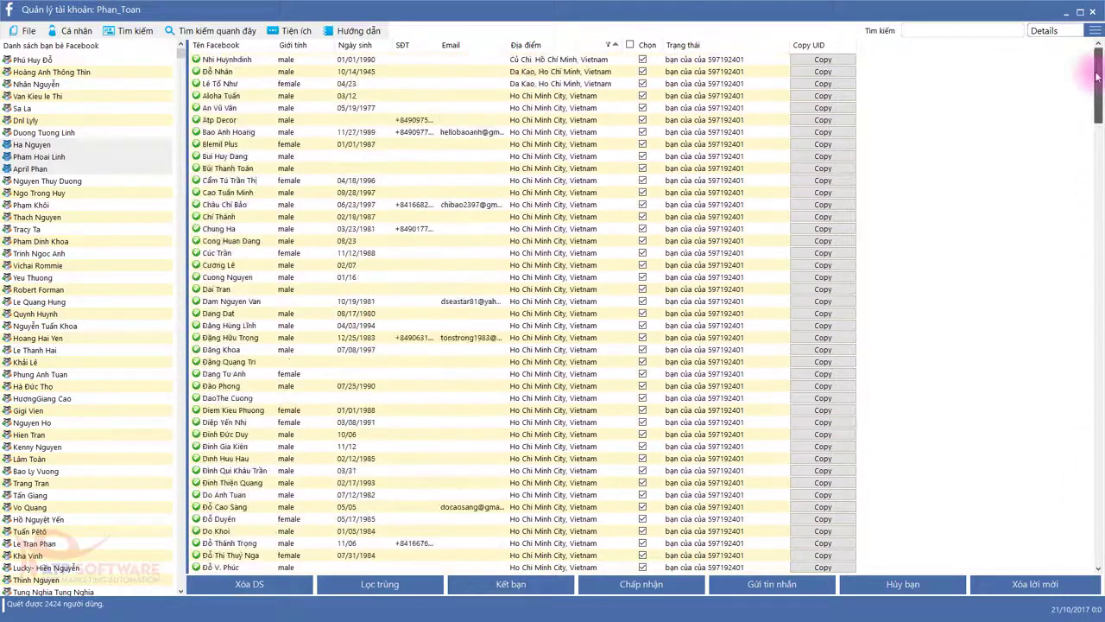
pyautogui.click(383, 206)
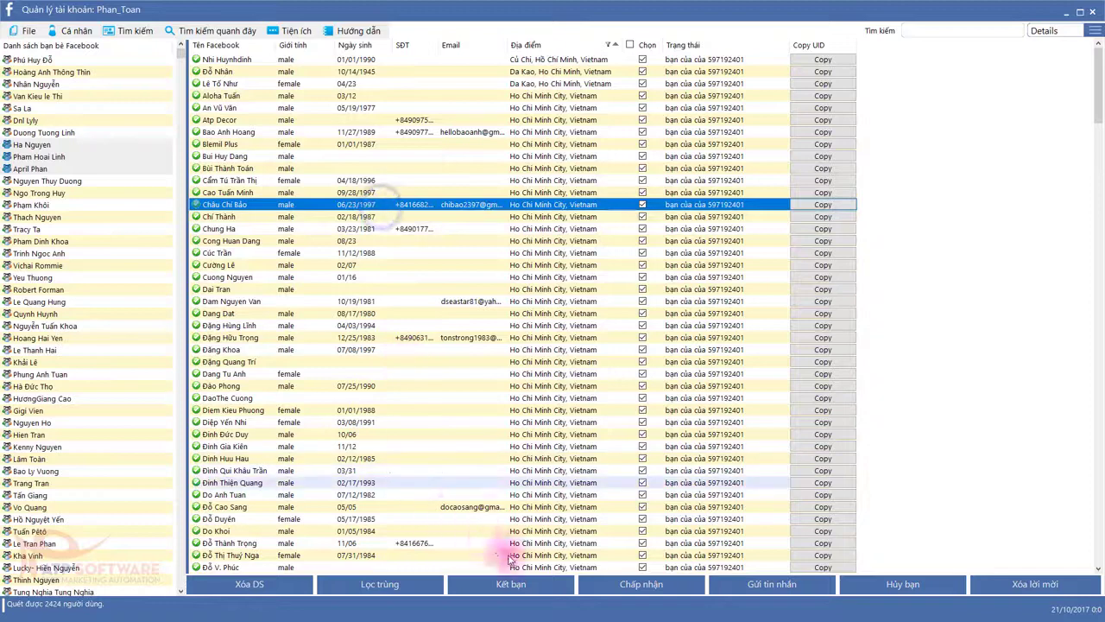
pyautogui.click(510, 583)
pyautogui.click(595, 352)
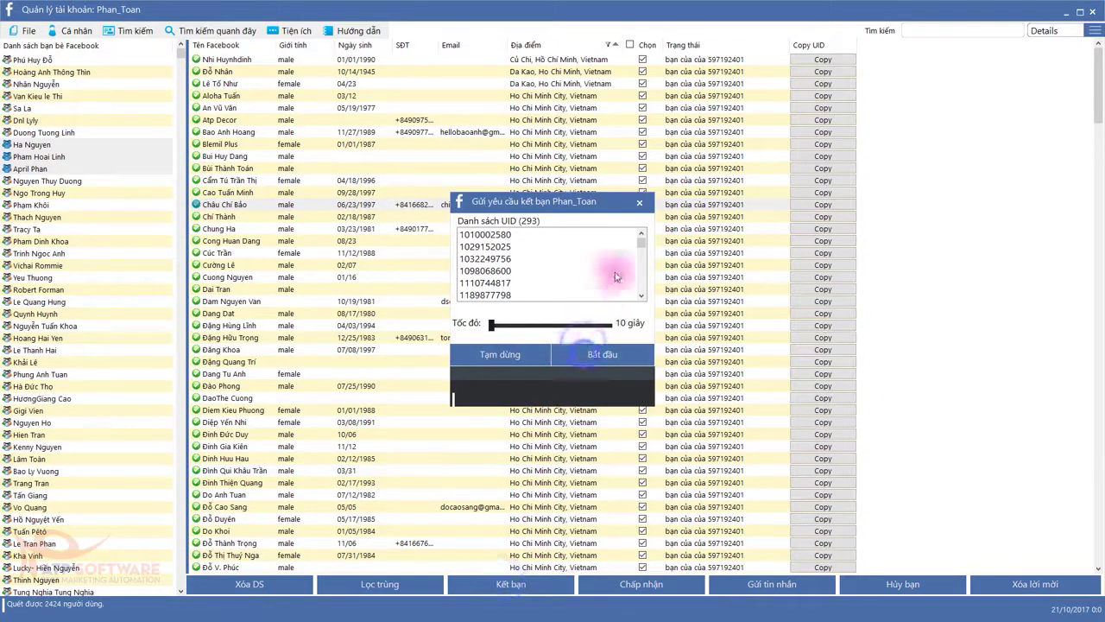
pyautogui.click(639, 205)
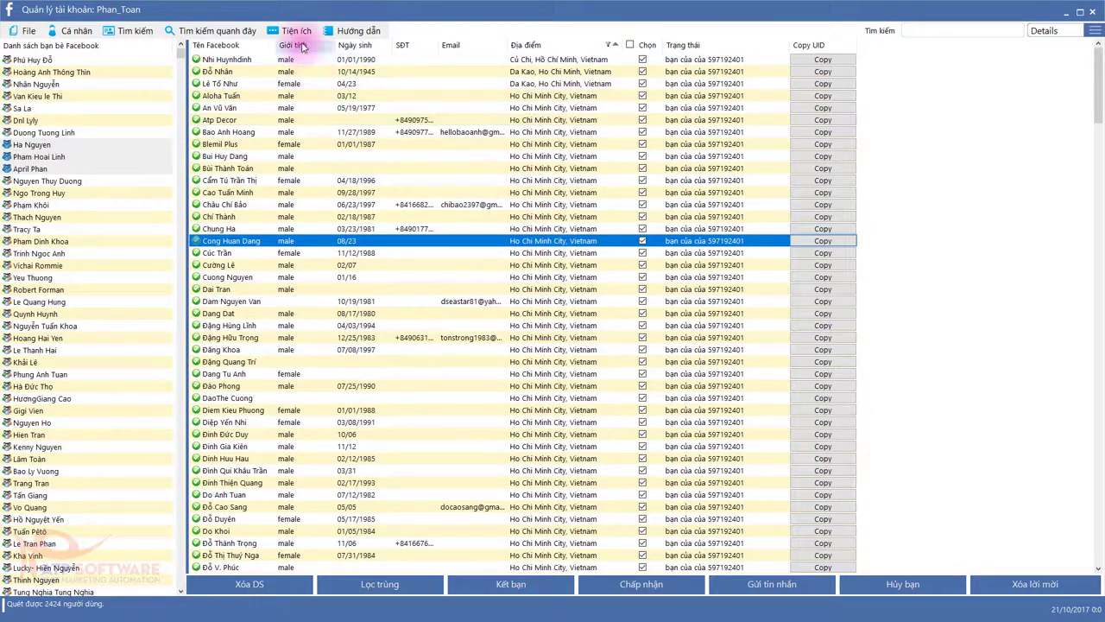
# Filter the Giới tính column to male and look through the remaining accounts
pyautogui.rightClick(302, 46)
pyautogui.moveTo(341, 50)
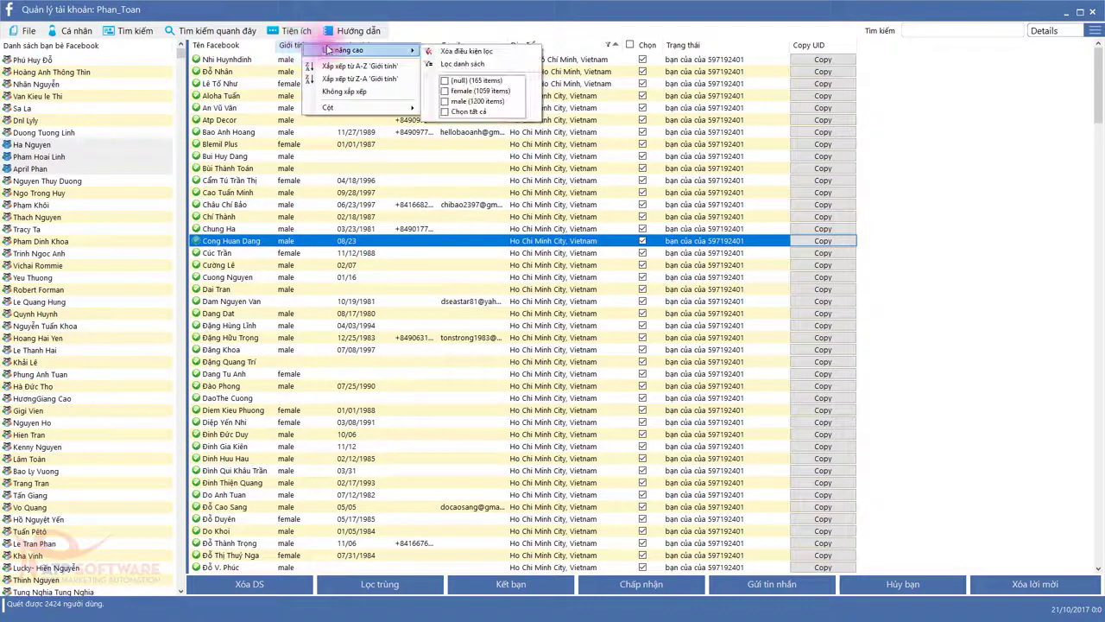
pyautogui.click(444, 101)
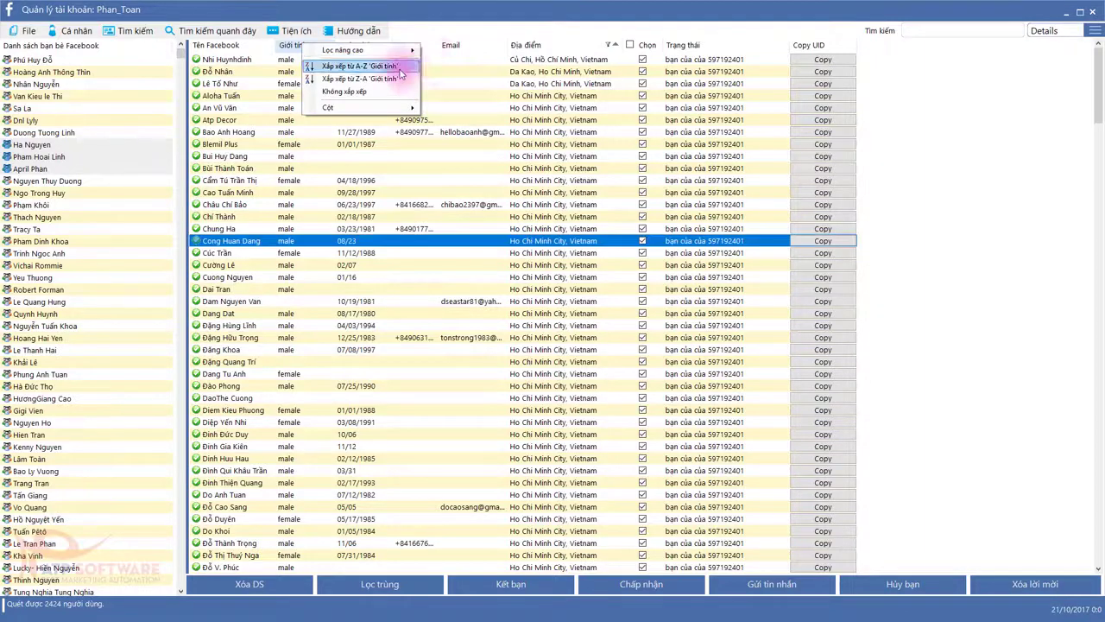
pyautogui.click(419, 50)
pyautogui.click(448, 64)
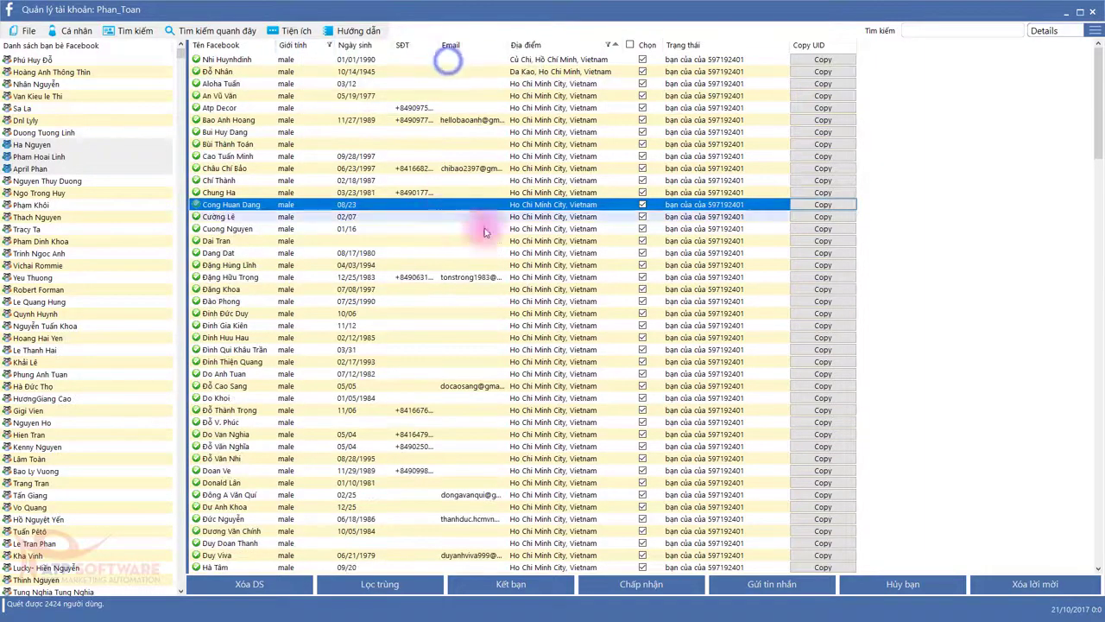
pyautogui.moveTo(1095, 86)
pyautogui.mouseDown()
pyautogui.moveTo(1090, 408)
pyautogui.moveTo(1071, 493)
pyautogui.moveTo(1078, 74)
pyautogui.mouseUp()
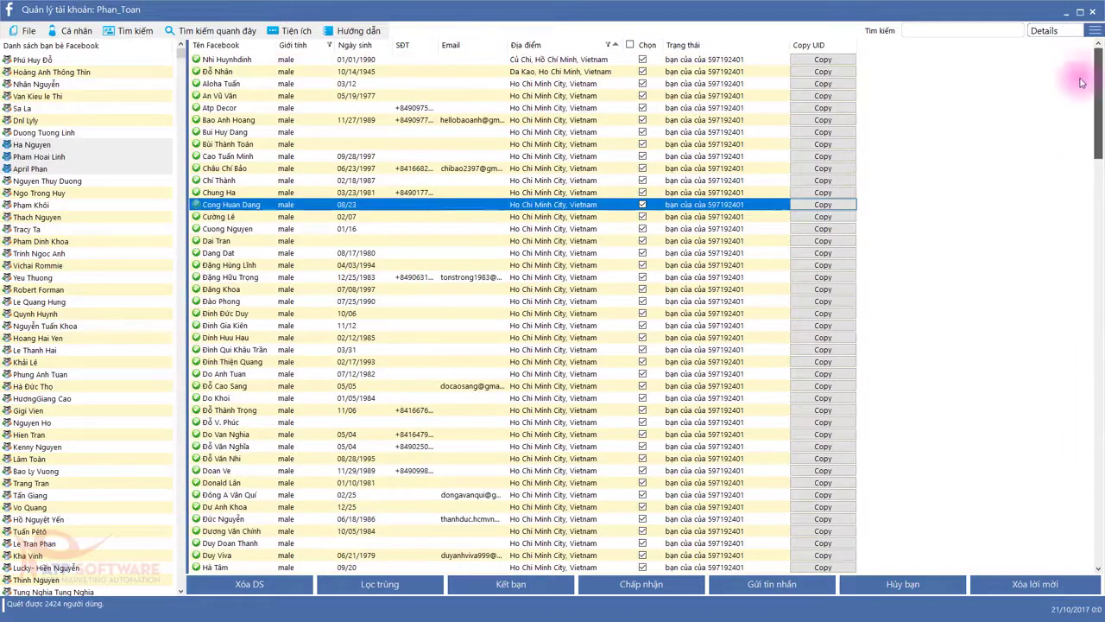
pyautogui.click(368, 81)
pyautogui.scroll(-11, 363, 155)
pyautogui.scroll(11, 362, 207)
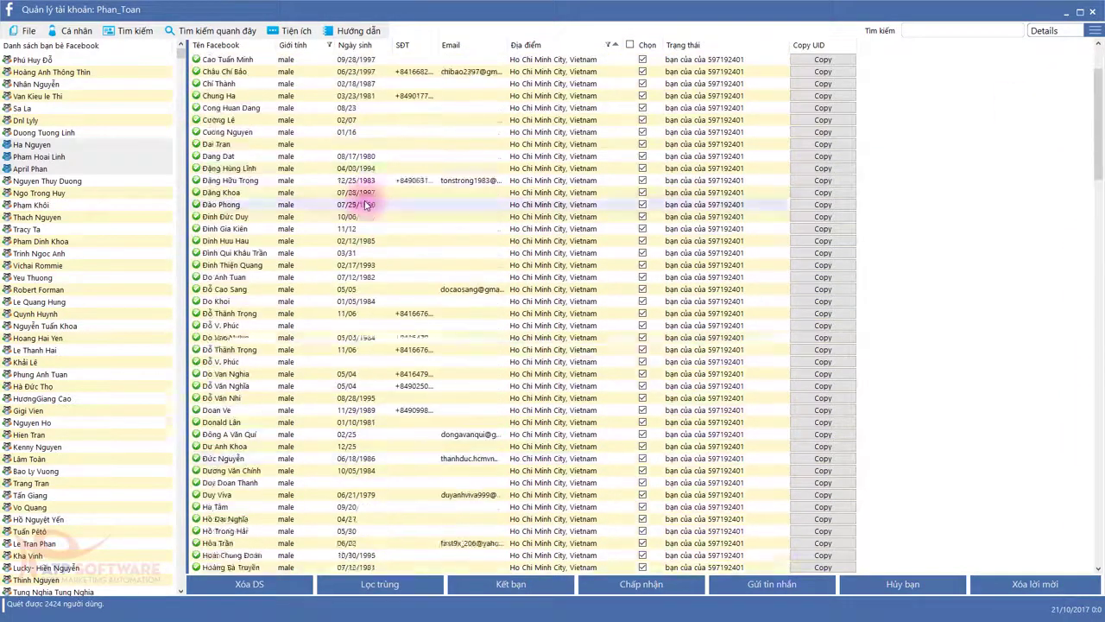
# Sort the filtered accounts by Ngày sinh in descending order and look through the result
pyautogui.rightClick(359, 50)
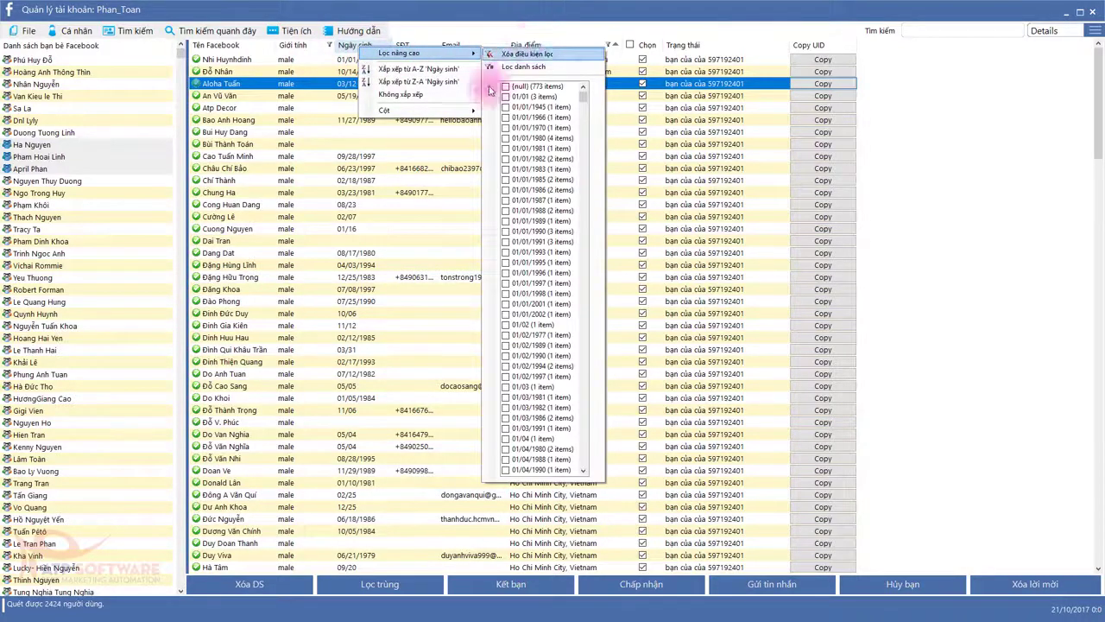
pyautogui.click(402, 192)
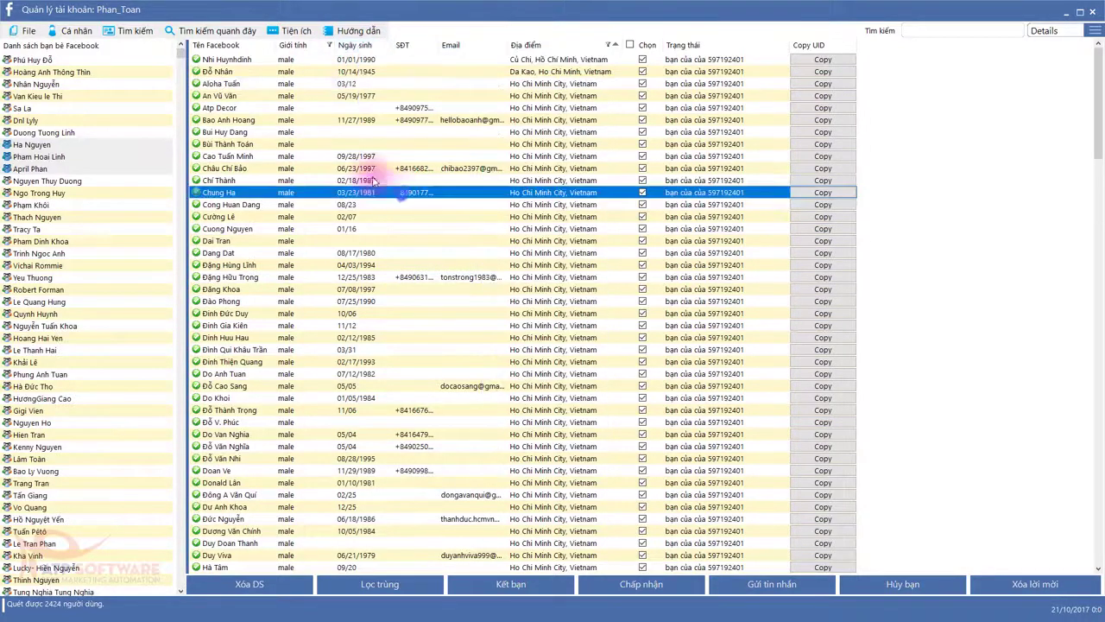
pyautogui.click(361, 45)
pyautogui.click(361, 45)
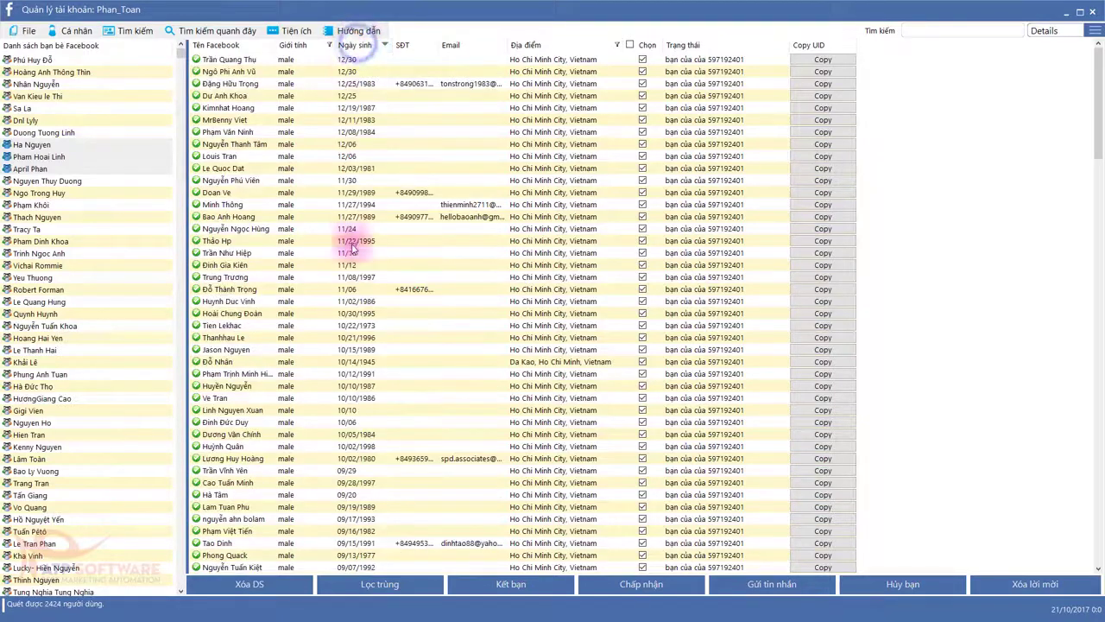
pyautogui.scroll(-10, 352, 251)
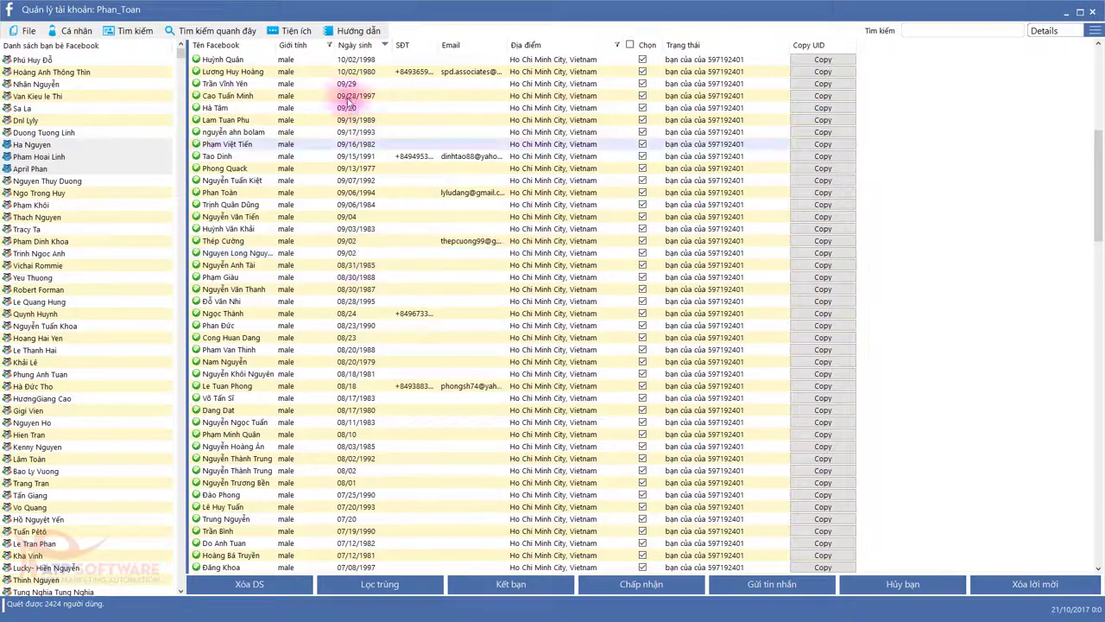
# Clear the filters on the Giới tính and Địa điểm columns so all scanned accounts are listed
pyautogui.click(329, 44)
pyautogui.moveTo(406, 51)
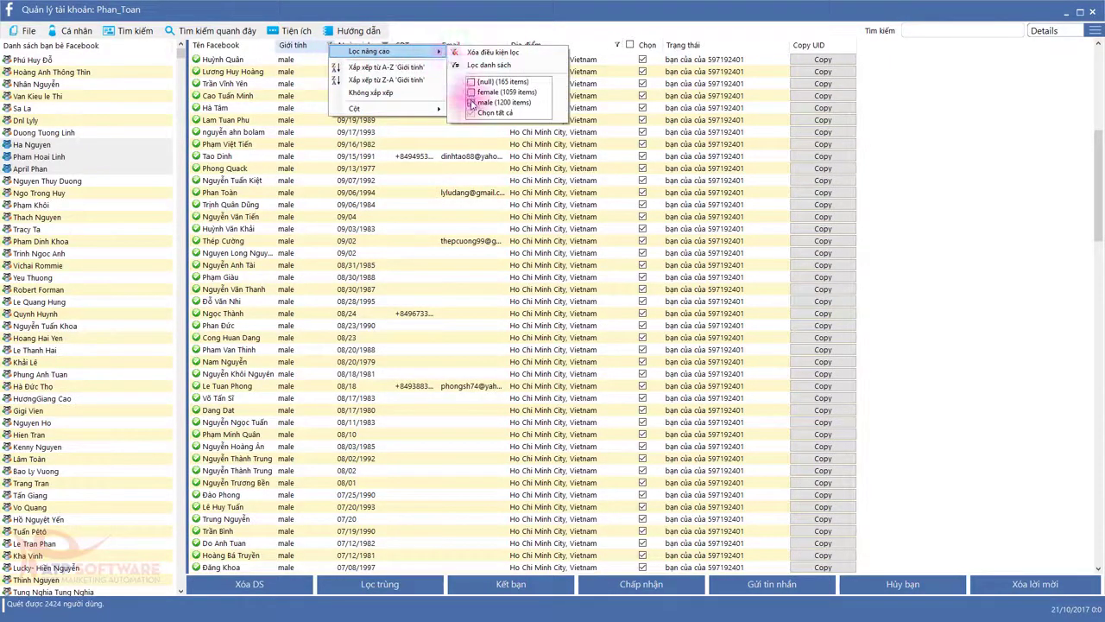
pyautogui.click(473, 52)
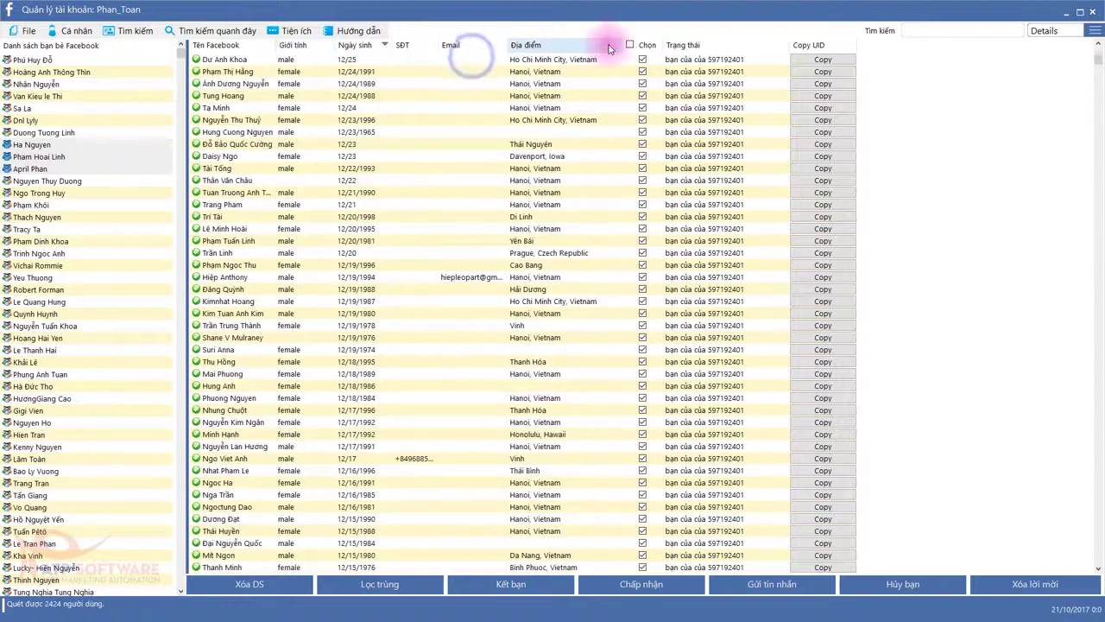
pyautogui.click(619, 45)
pyautogui.moveTo(639, 51)
pyautogui.click(758, 56)
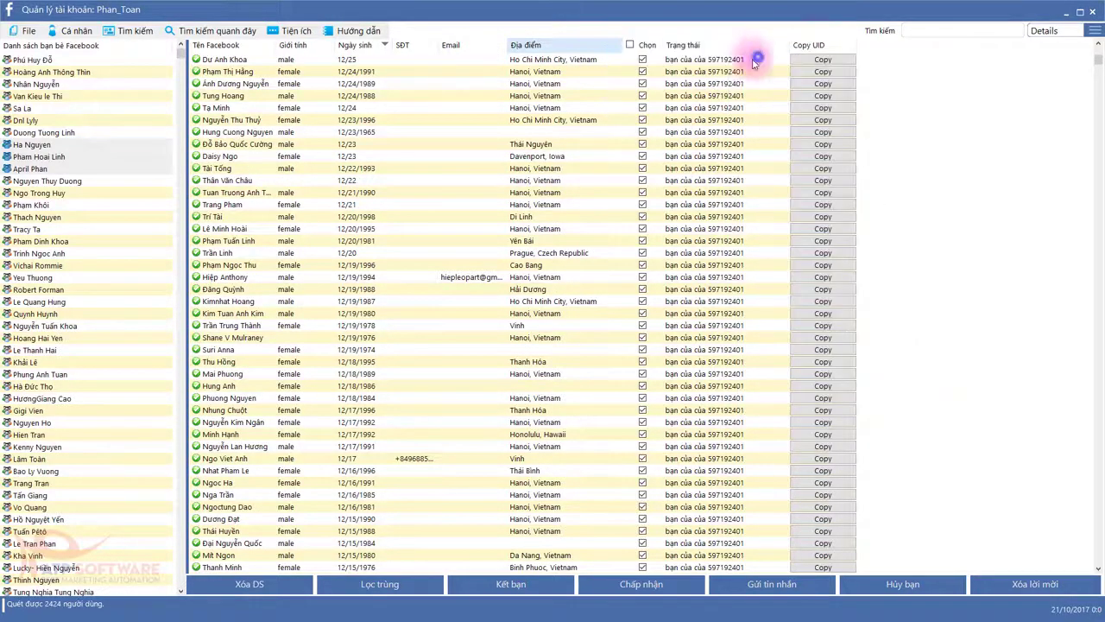
# Examine the birth dates throughout the full unfiltered list, including accounts that have none
pyautogui.click(437, 213)
pyautogui.scroll(10, 435, 212)
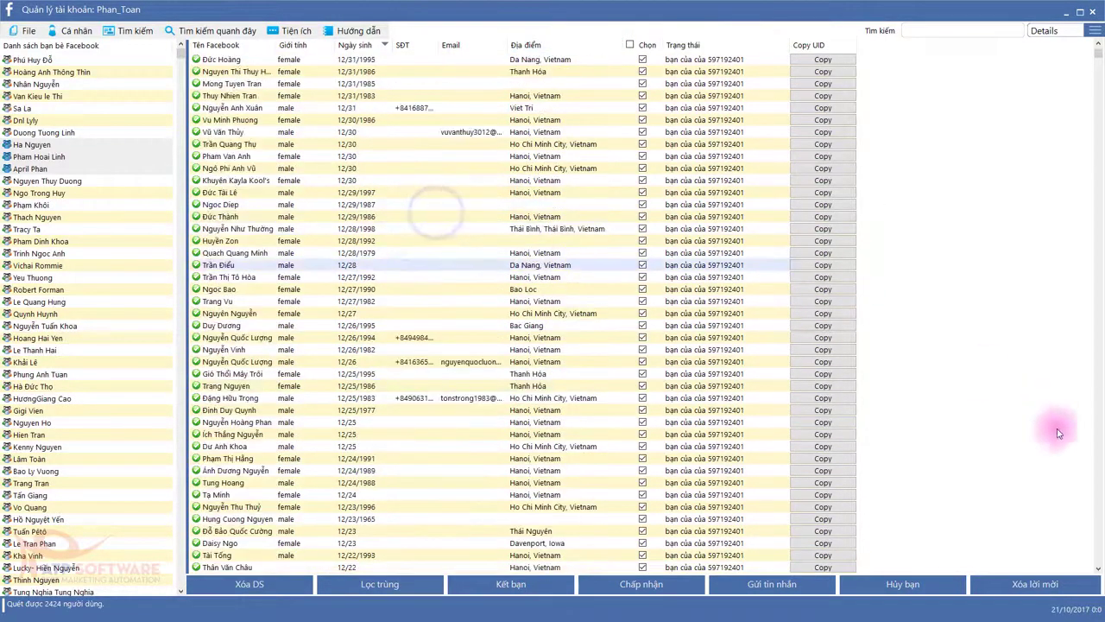
pyautogui.scroll(-1, 1070, 458)
pyautogui.scroll(-15, 1093, 259)
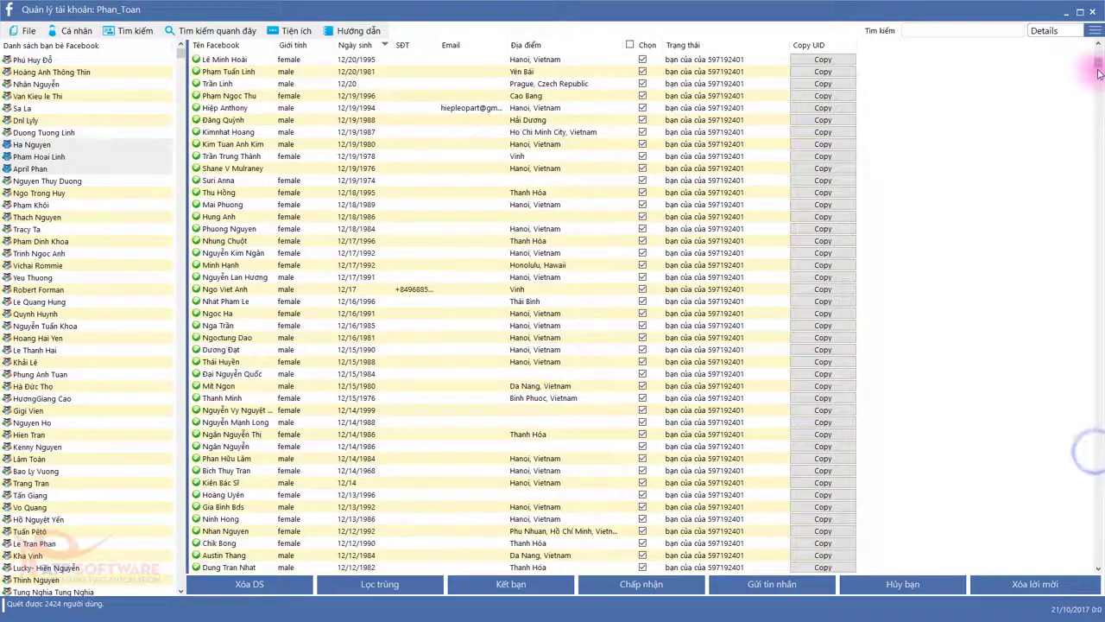
pyautogui.scroll(-10, 1076, 409)
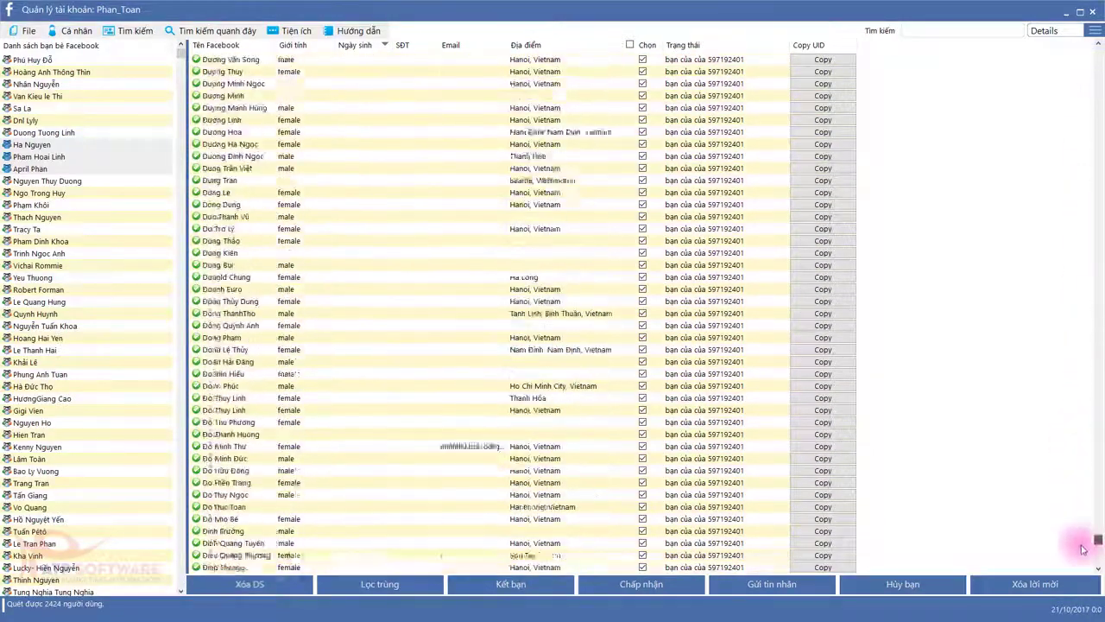
pyautogui.scroll(10, 1092, 259)
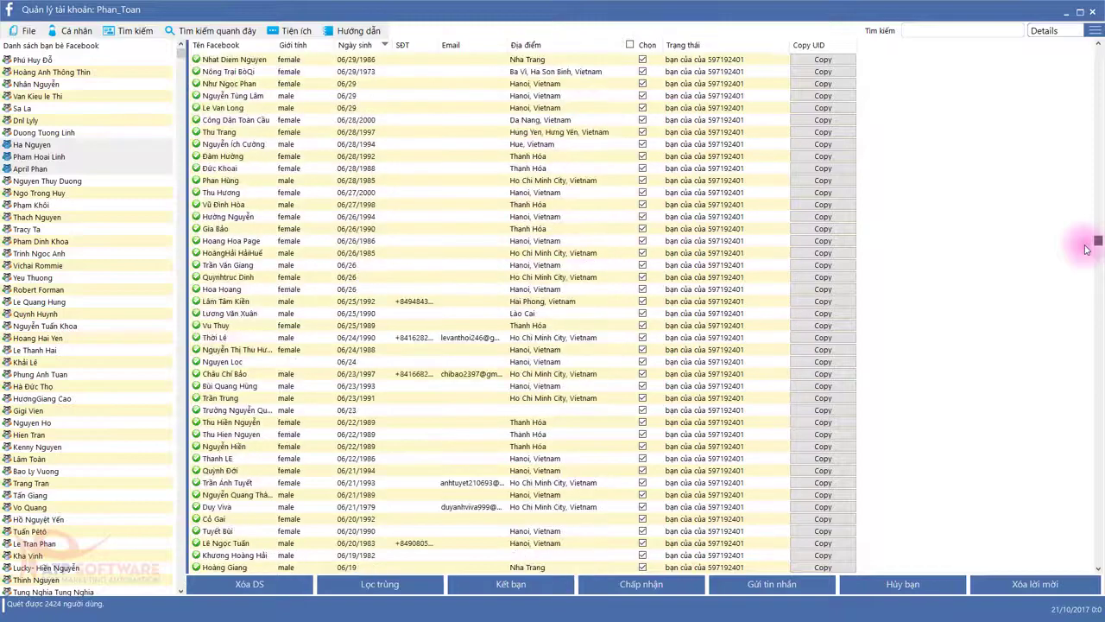
pyautogui.moveTo(1090, 216); pyautogui.dragTo(1100, 51)
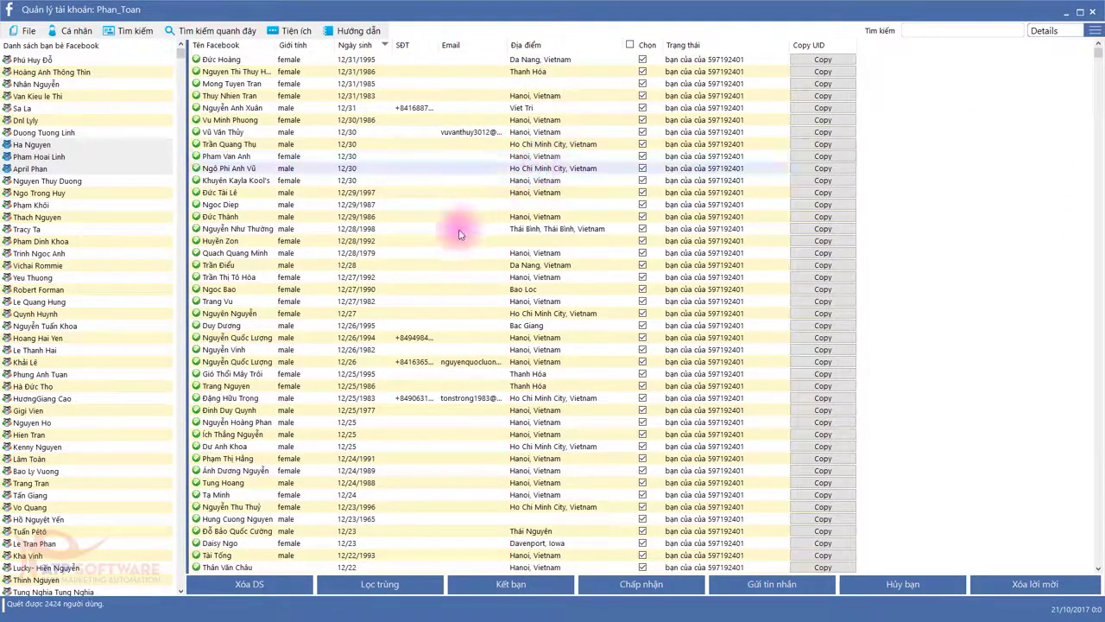
pyautogui.click(359, 205)
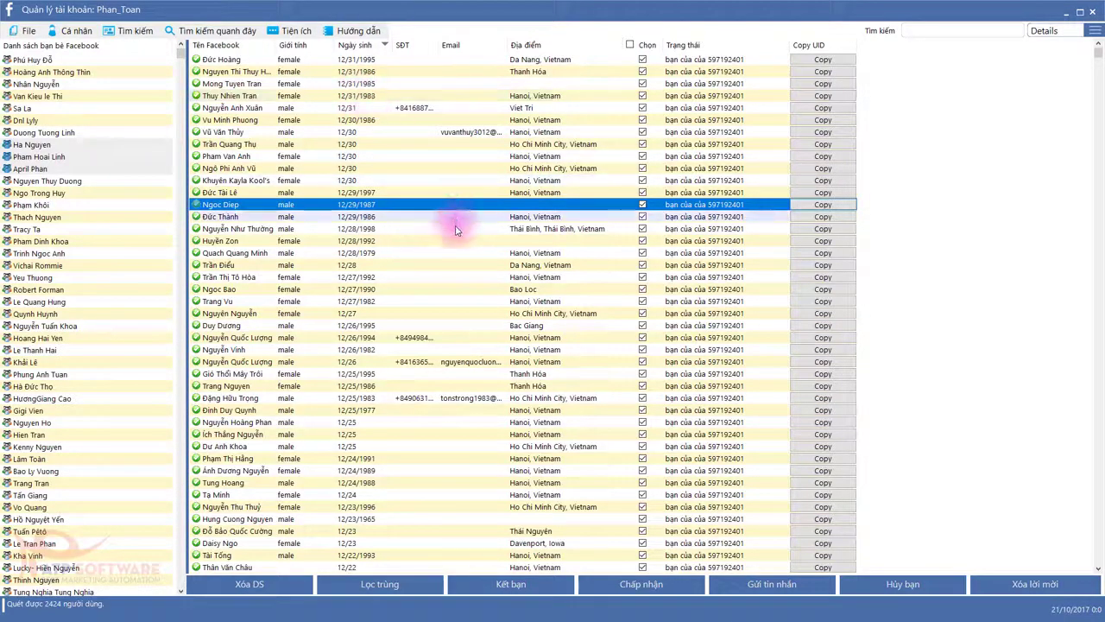
# Search the list for birth year 1999 and delete all accounts shown
pyautogui.click(925, 33)
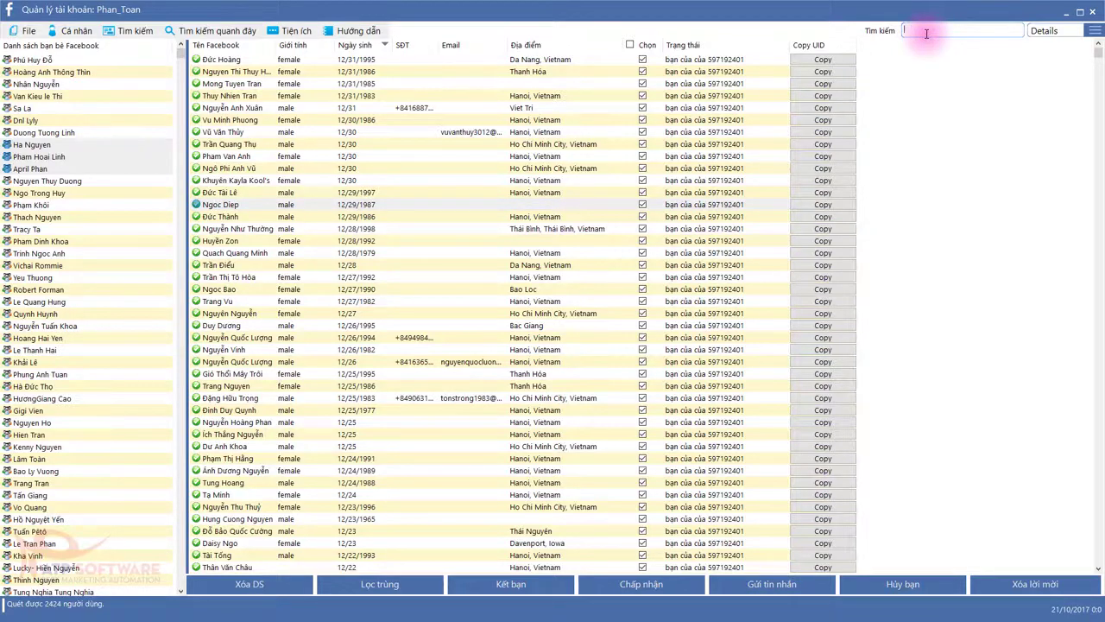
pyautogui.write('199')
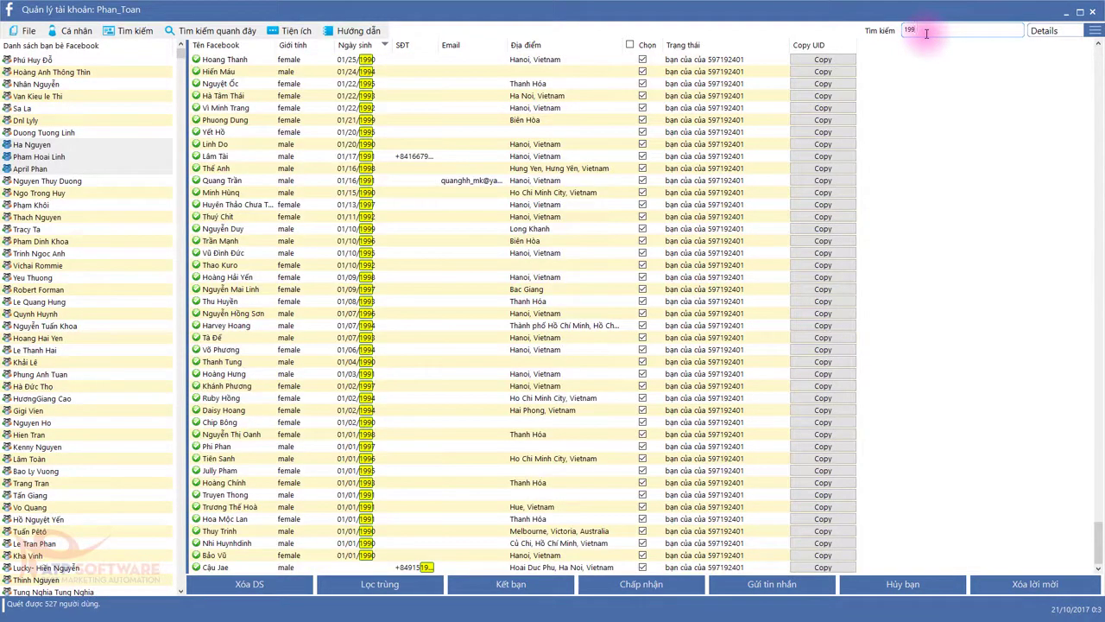
pyautogui.write('9')
pyautogui.click(395, 265)
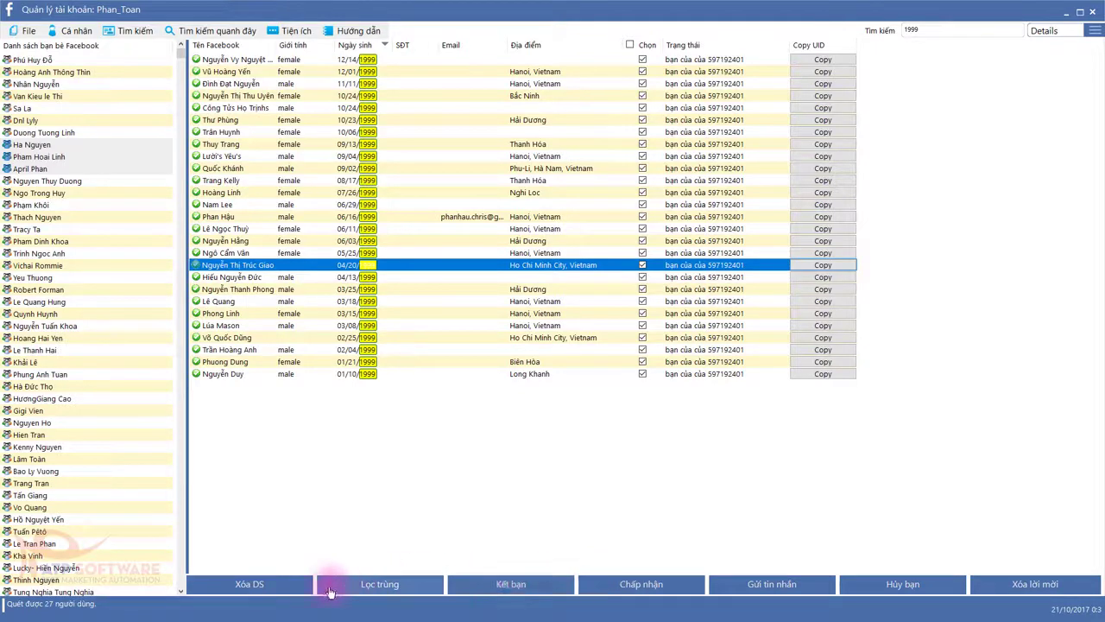
pyautogui.click(282, 585)
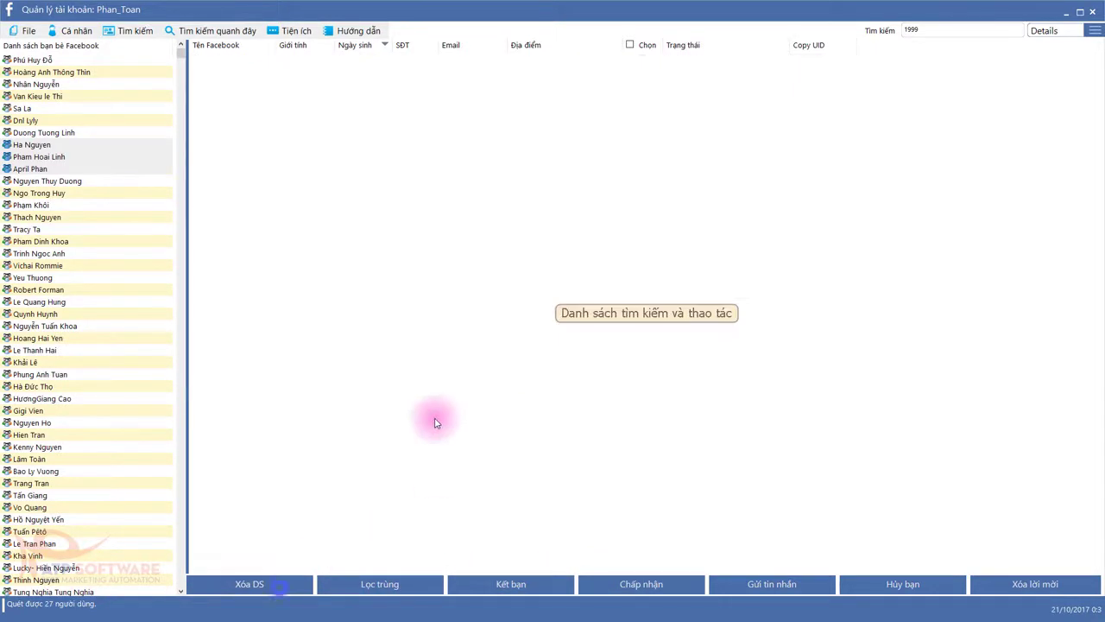
# Replace the search term with 2000, deselect the account located in Vung Tau, and delete the listed accounts
pyautogui.doubleClick(947, 30)
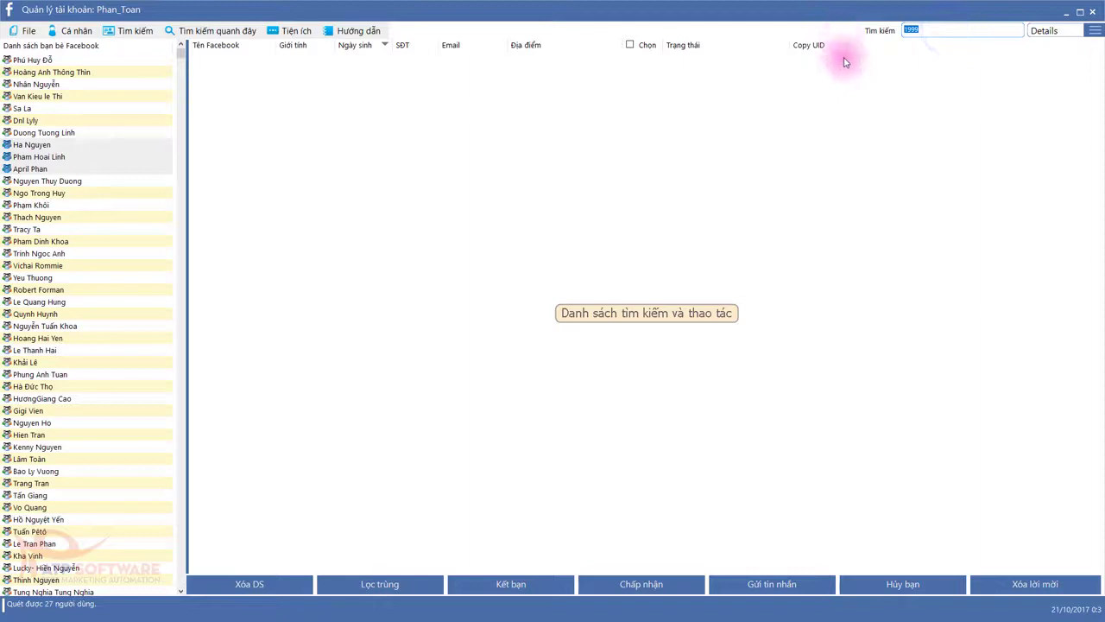
pyautogui.click(561, 229)
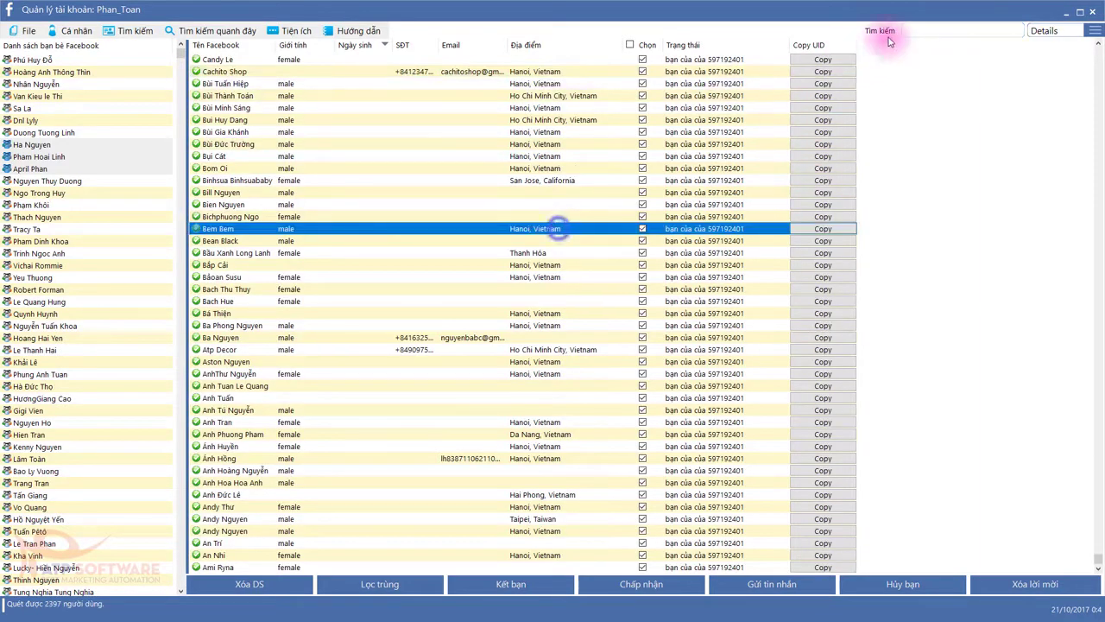
pyautogui.click(913, 32)
pyautogui.write('2000')
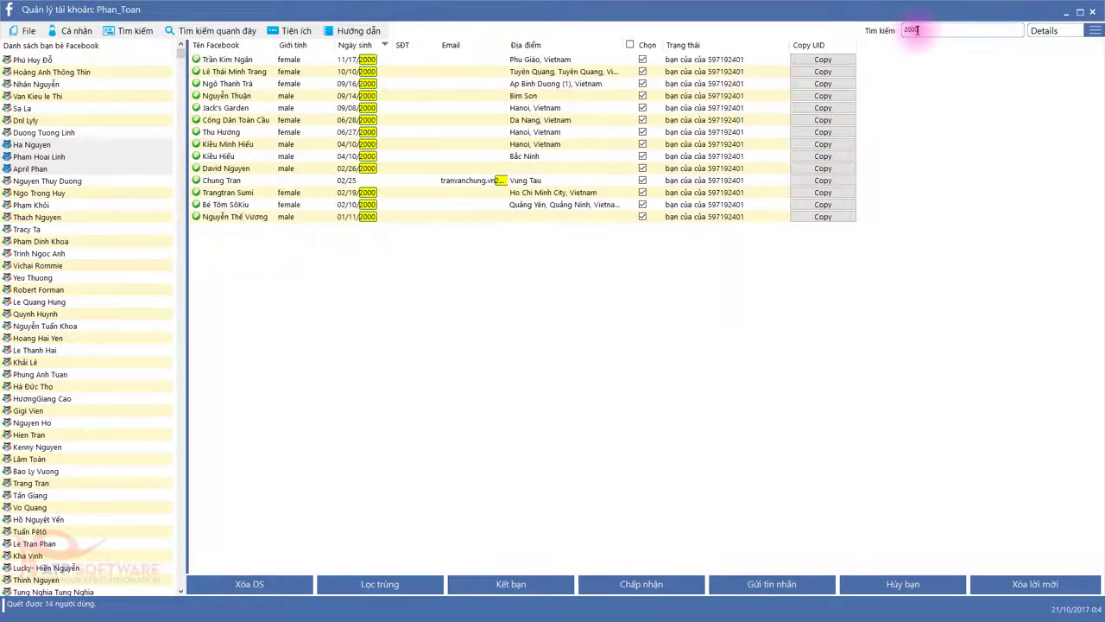
pyautogui.click(643, 180)
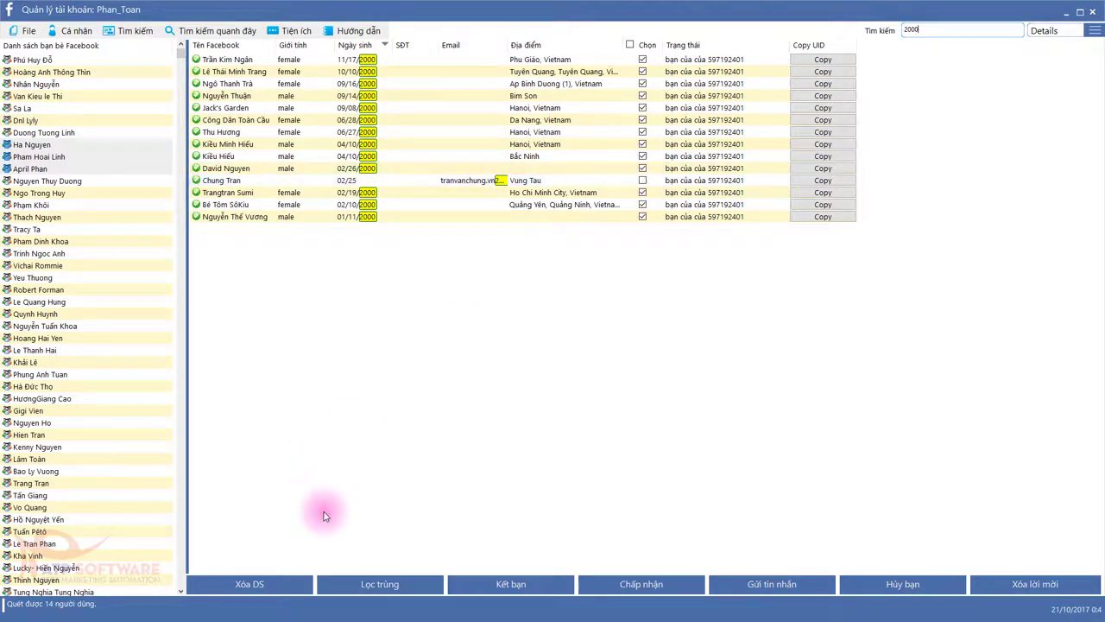
pyautogui.click(273, 584)
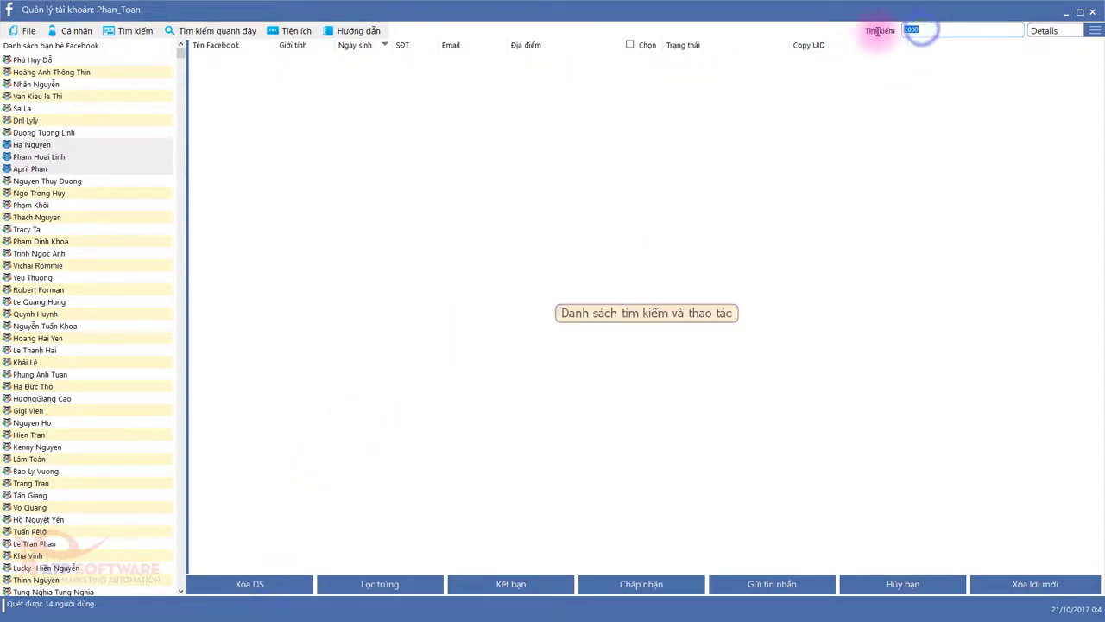
# Search the list for birth year 1998, delete the accounts shown, and clear the search term
pyautogui.write('1998')
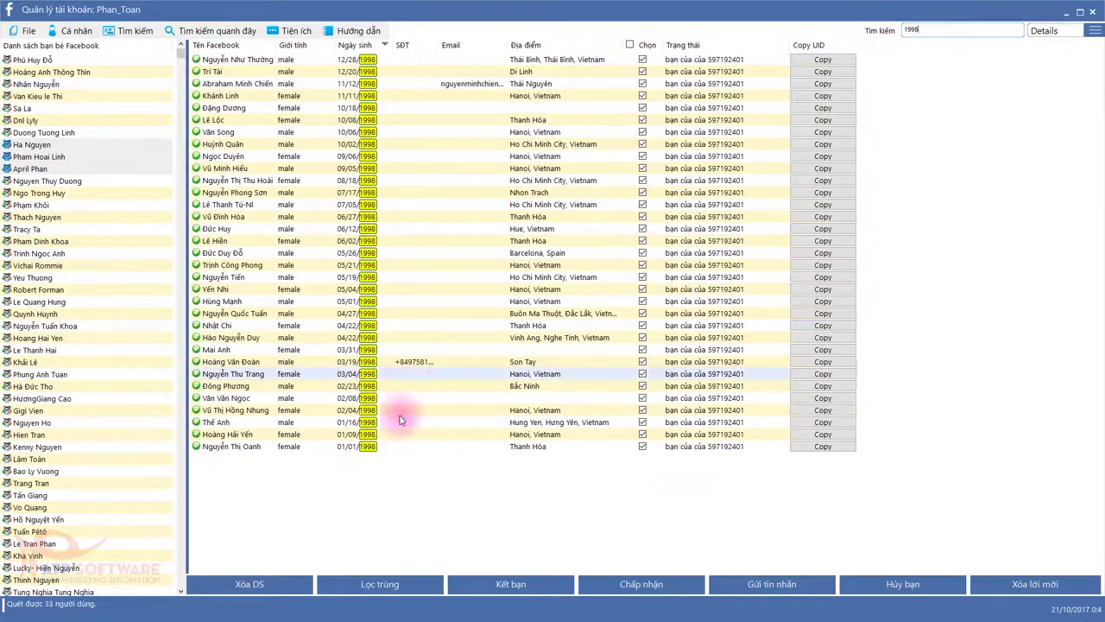
pyautogui.click(252, 586)
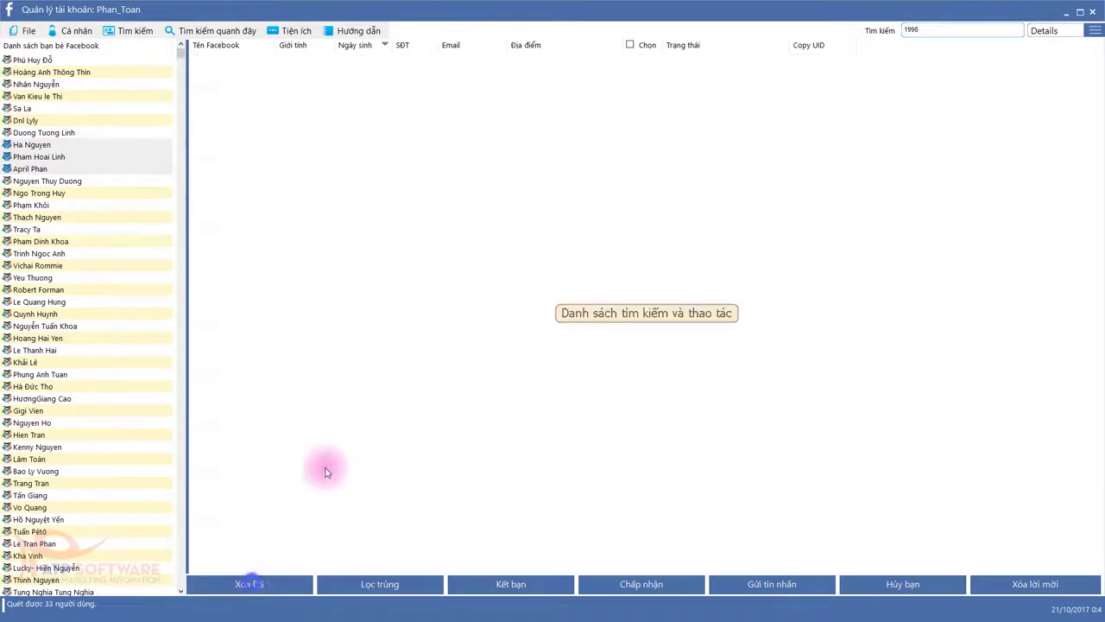
pyautogui.doubleClick(912, 30)
pyautogui.press('BackSpace')
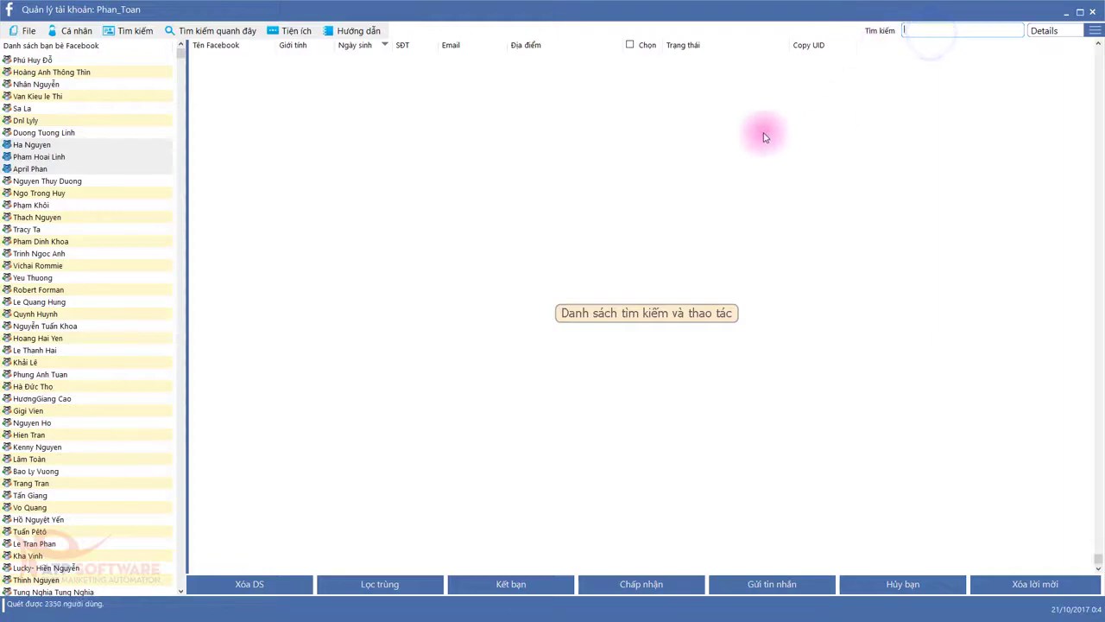
# Examine the remaining accounts, checking the birth dates and genders from the end of the list back to its start
pyautogui.click(536, 230)
pyautogui.press('pagedown')
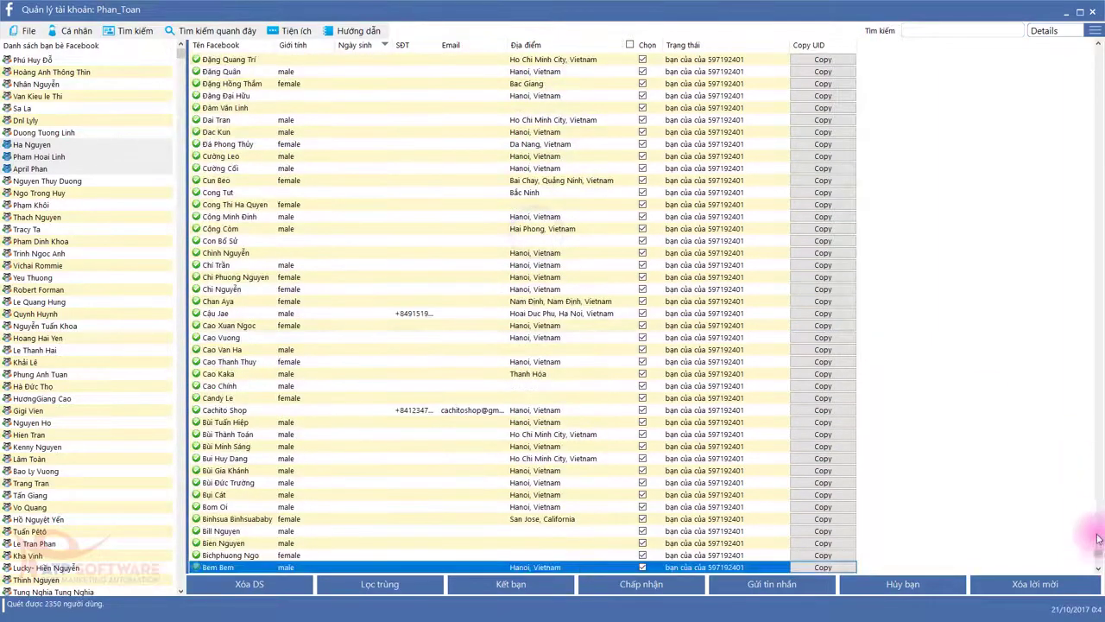
pyautogui.moveTo(1096, 555); pyautogui.dragTo(1068, 220)
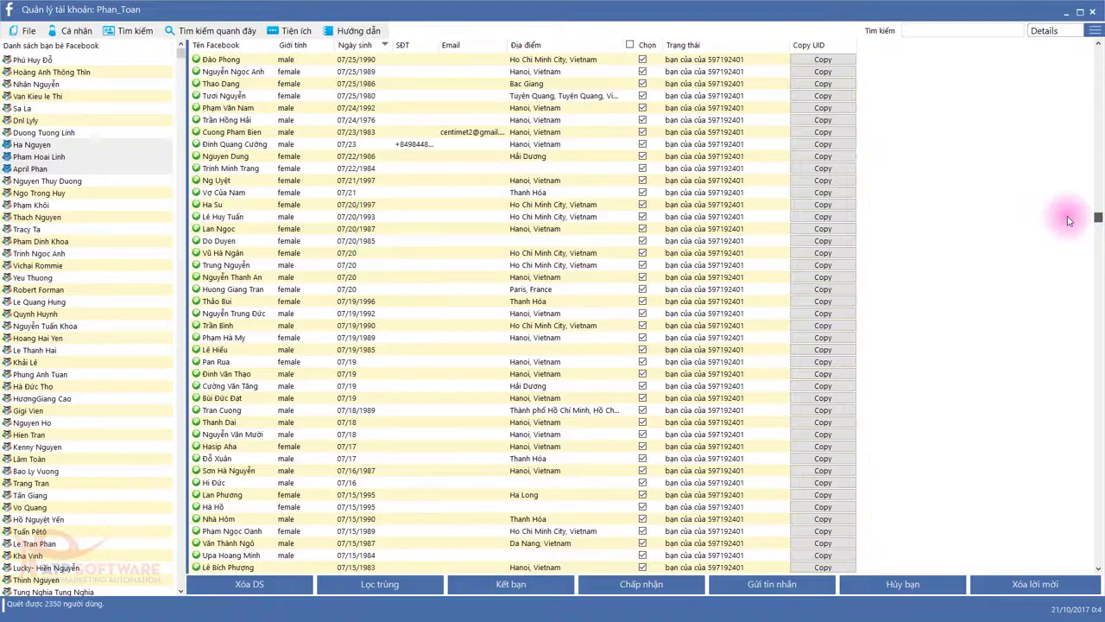
pyautogui.moveTo(1068, 221); pyautogui.dragTo(458, 164)
pyautogui.click(458, 160)
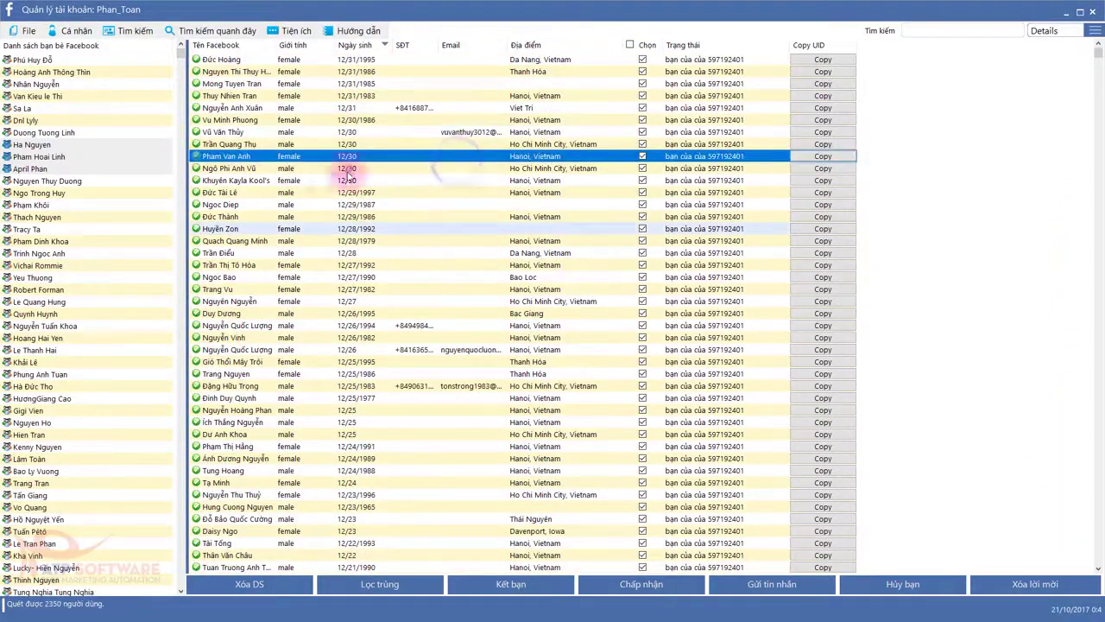
pyautogui.click(341, 241)
pyautogui.scroll(-1, 334, 245)
pyautogui.scroll(1, 334, 245)
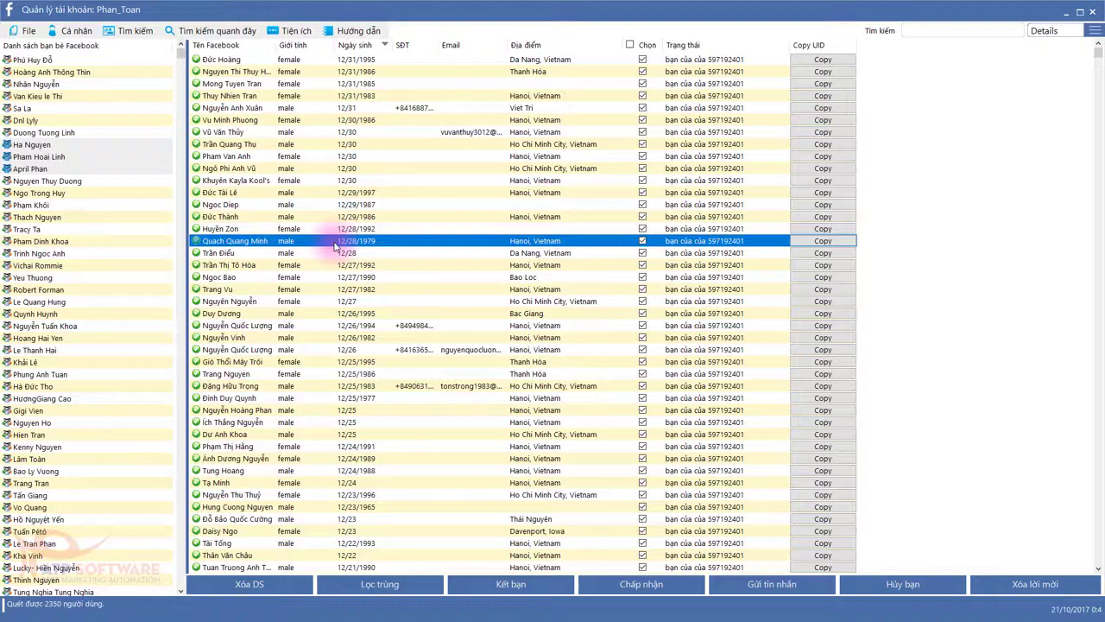
pyautogui.click(301, 84)
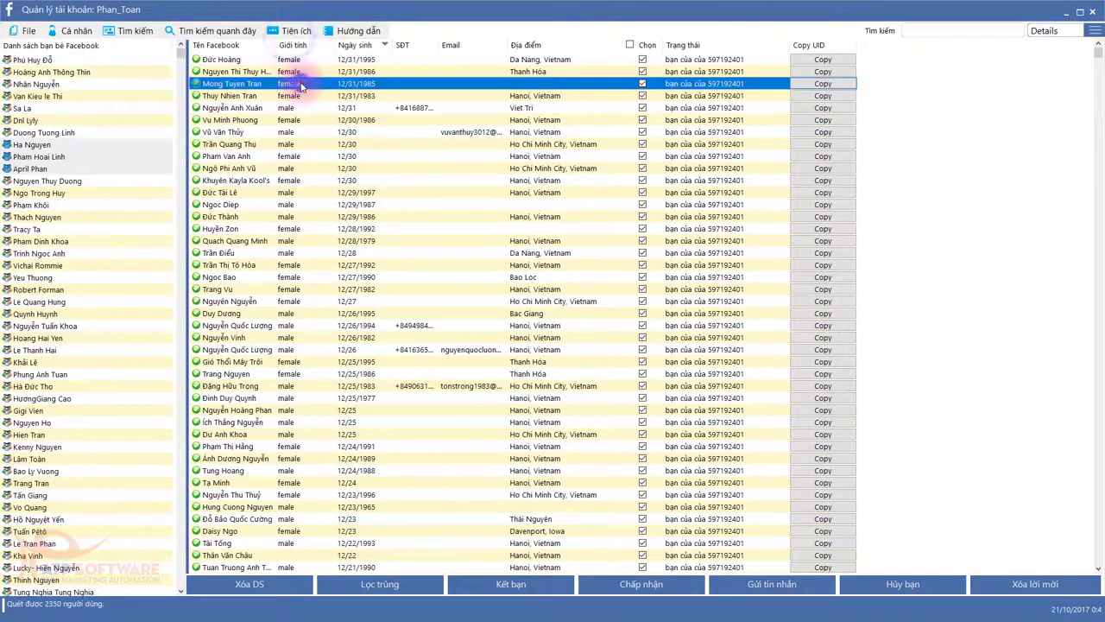
# Sort the scanned accounts by birth date, re-sort them by location in descending order, and look through the list
pyautogui.click(294, 46)
pyautogui.click(358, 45)
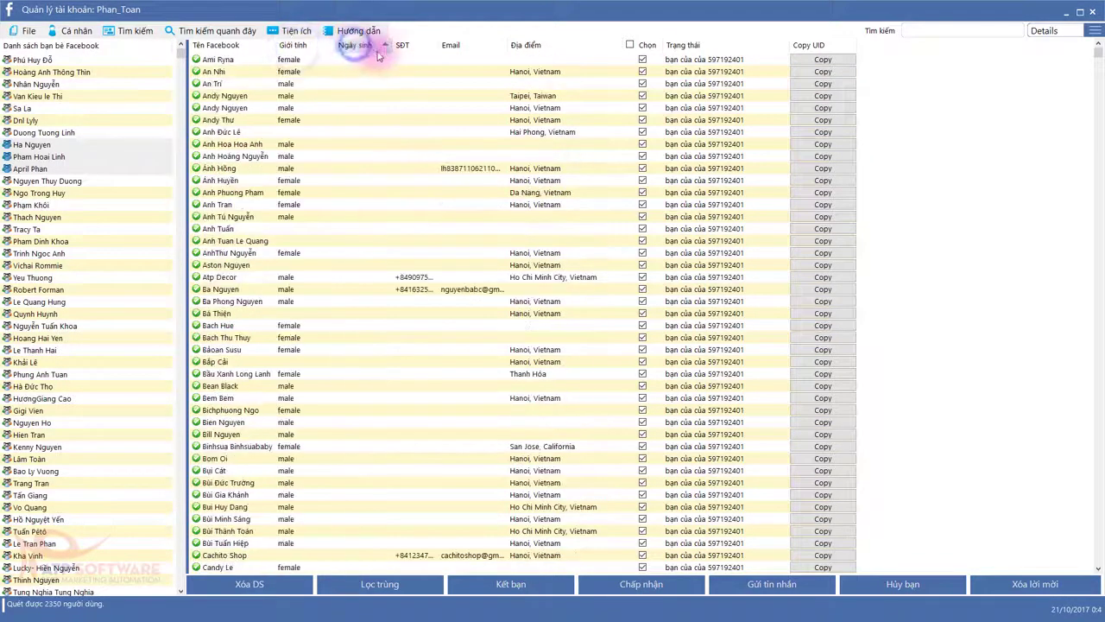
pyautogui.click(525, 44)
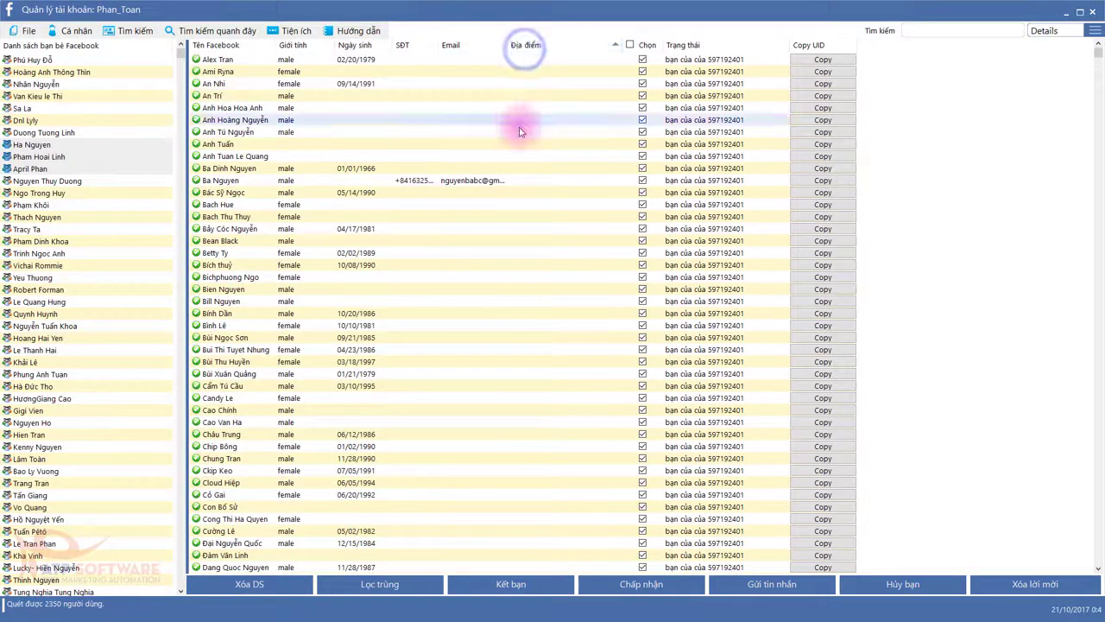
pyautogui.click(535, 45)
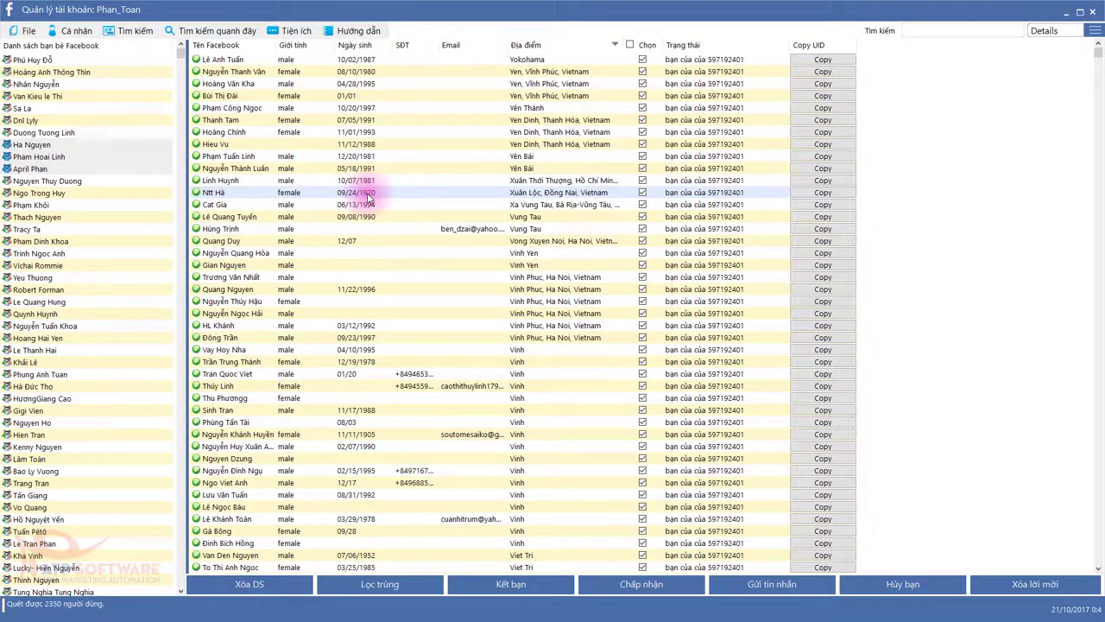
pyautogui.click(575, 349)
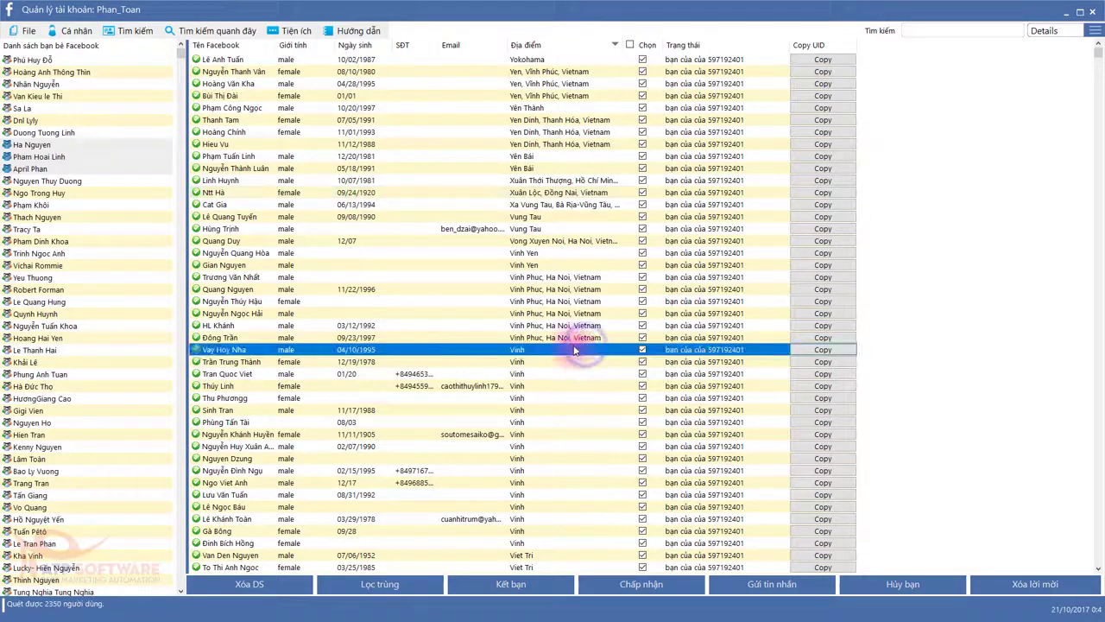
pyautogui.scroll(-11, 573, 341)
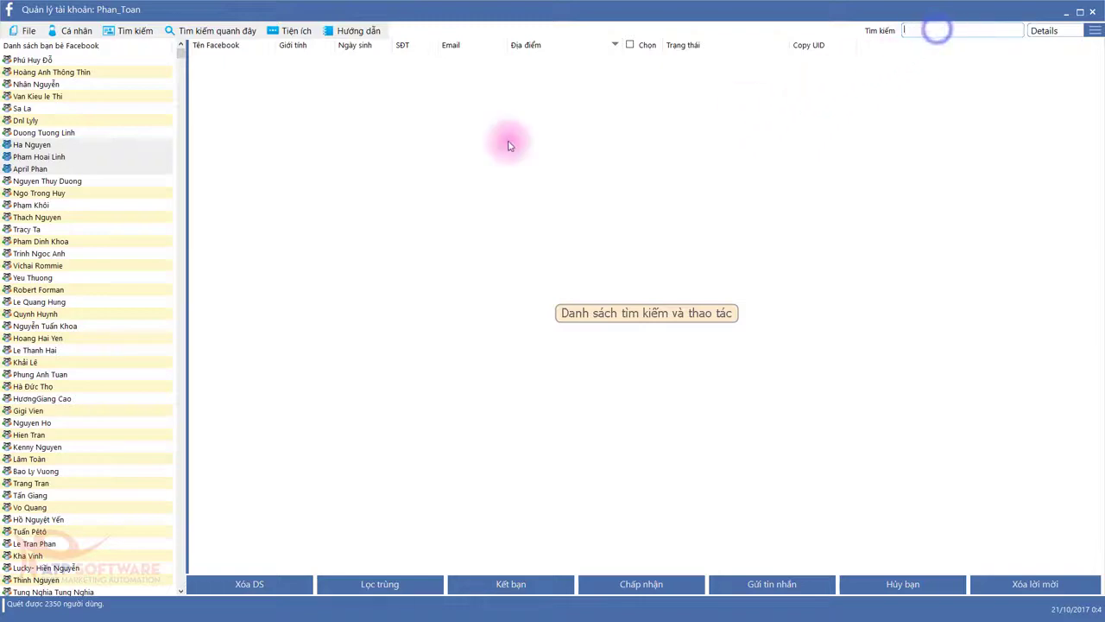
# Transfer the account's Facebook friends list into the search and action list
pyautogui.click(90, 134)
pyautogui.click(99, 217)
pyautogui.scroll(-2, 103, 184)
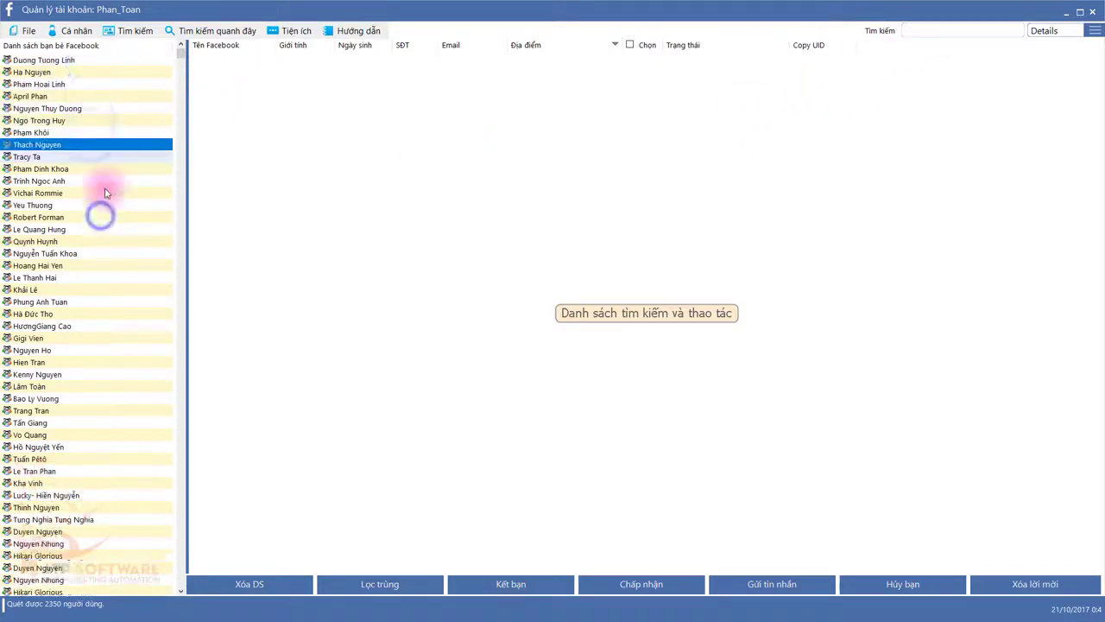
pyautogui.scroll(2, 138, 147)
pyautogui.moveTo(182, 56)
pyautogui.mouseDown()
pyautogui.moveTo(177, 360)
pyautogui.moveTo(177, 52)
pyautogui.mouseUp()
pyautogui.click(52, 132)
pyautogui.rightClick(49, 326)
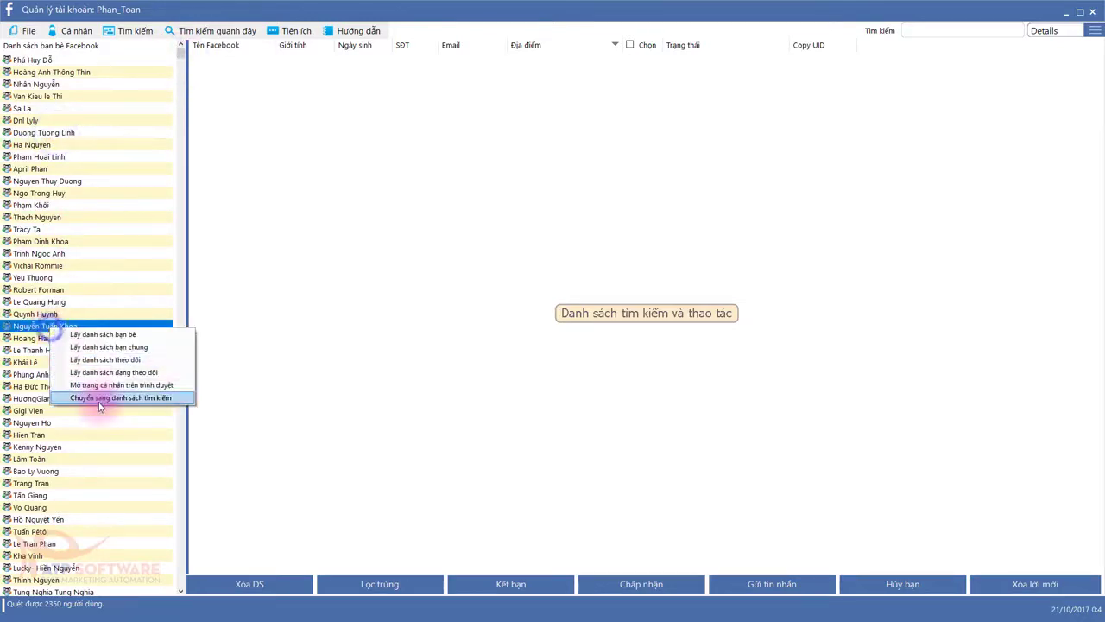
pyautogui.click(99, 399)
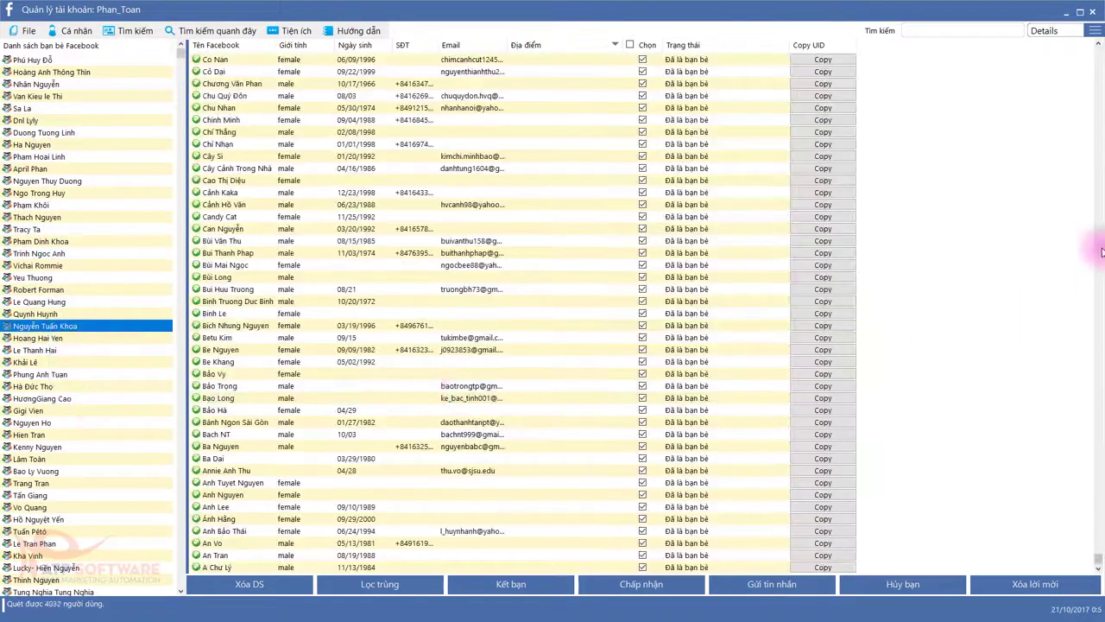
# Filter the transferred friends by location so that only Ho Chi Minh City, Vietnam is listed
pyautogui.moveTo(1100, 560); pyautogui.dragTo(436, 112)
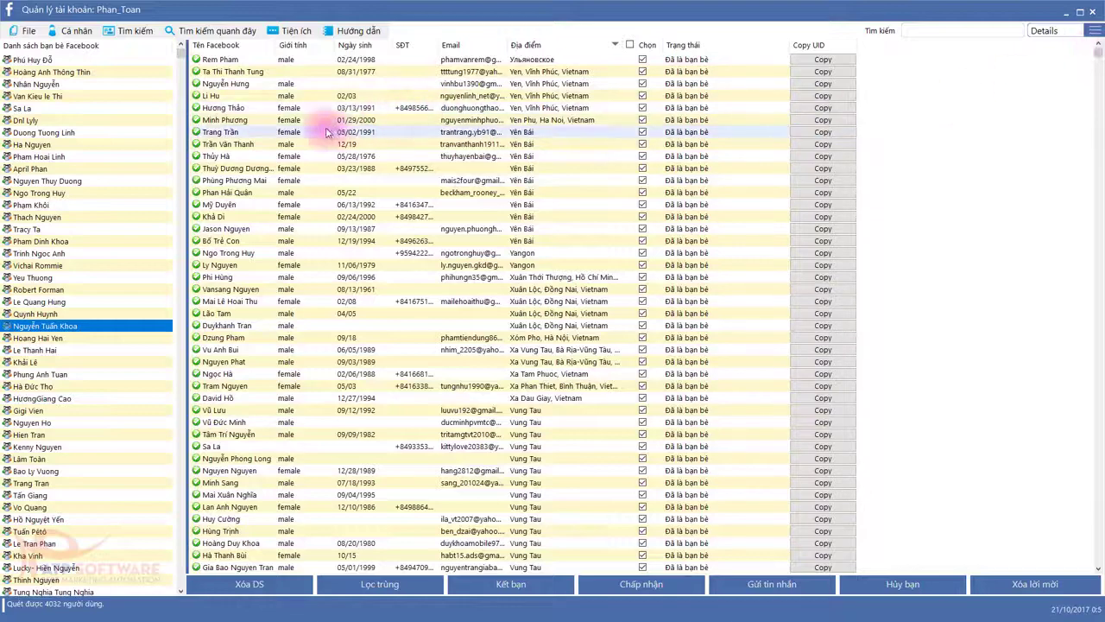
pyautogui.rightClick(551, 45)
pyautogui.moveTo(581, 50)
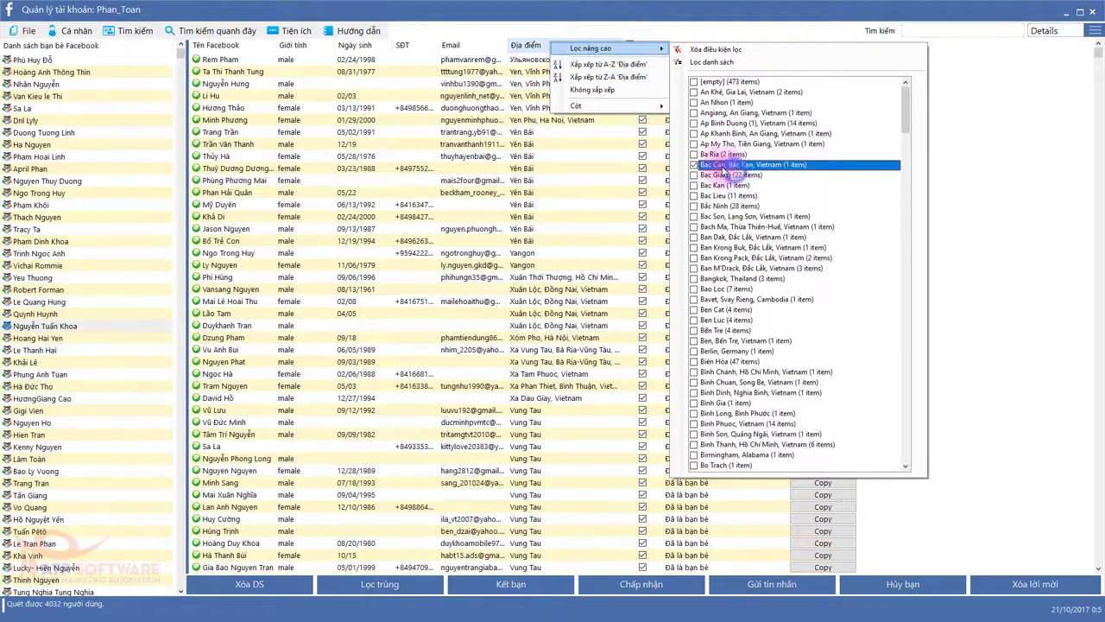
pyautogui.scroll(-5, 751, 207)
pyautogui.scroll(-2, 767, 259)
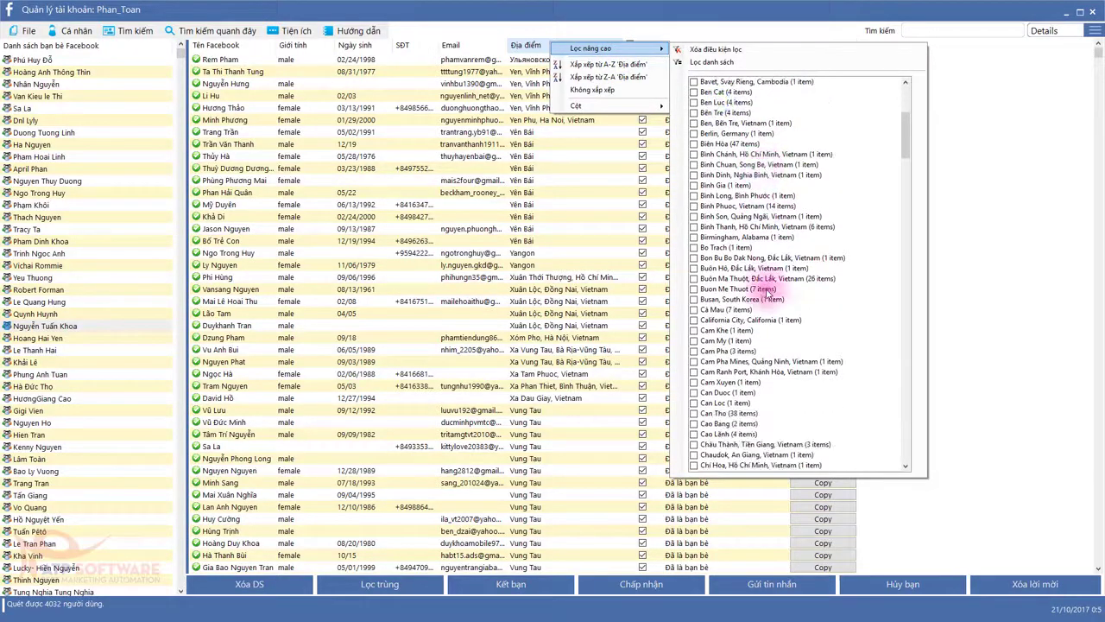
pyautogui.scroll(-4, 768, 297)
pyautogui.scroll(-5, 756, 333)
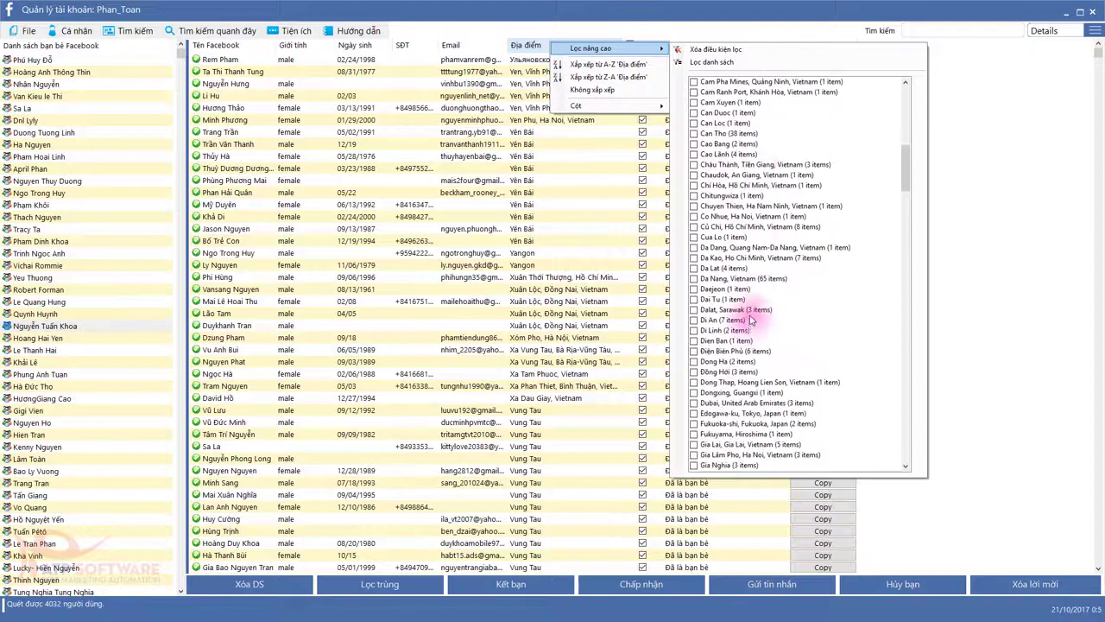
pyautogui.scroll(-5, 740, 303)
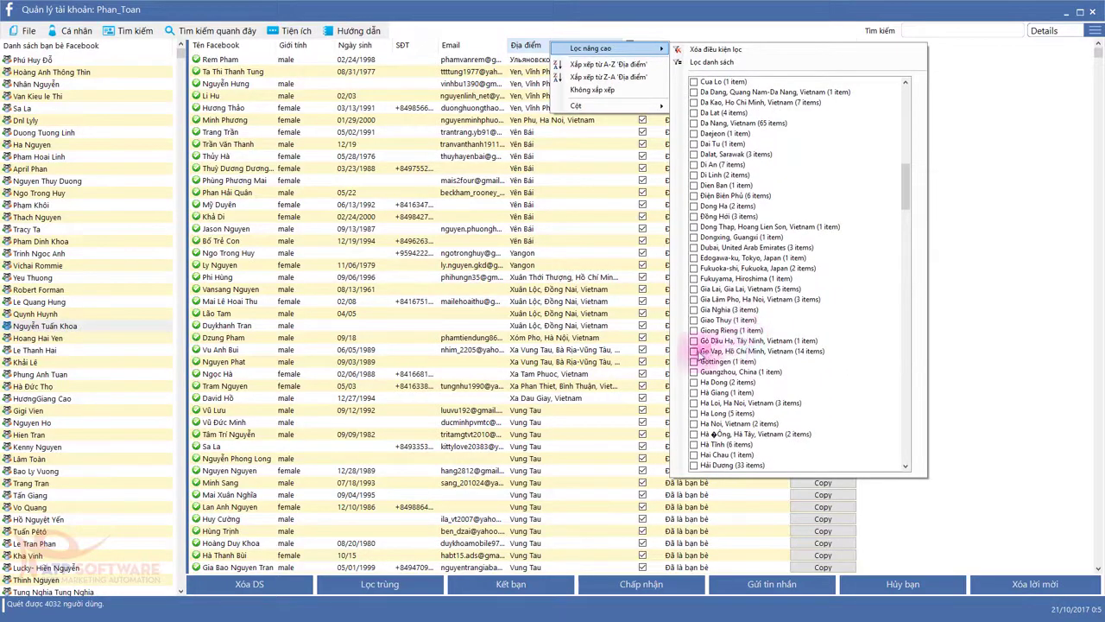
pyautogui.scroll(-5, 721, 349)
pyautogui.scroll(-5, 742, 337)
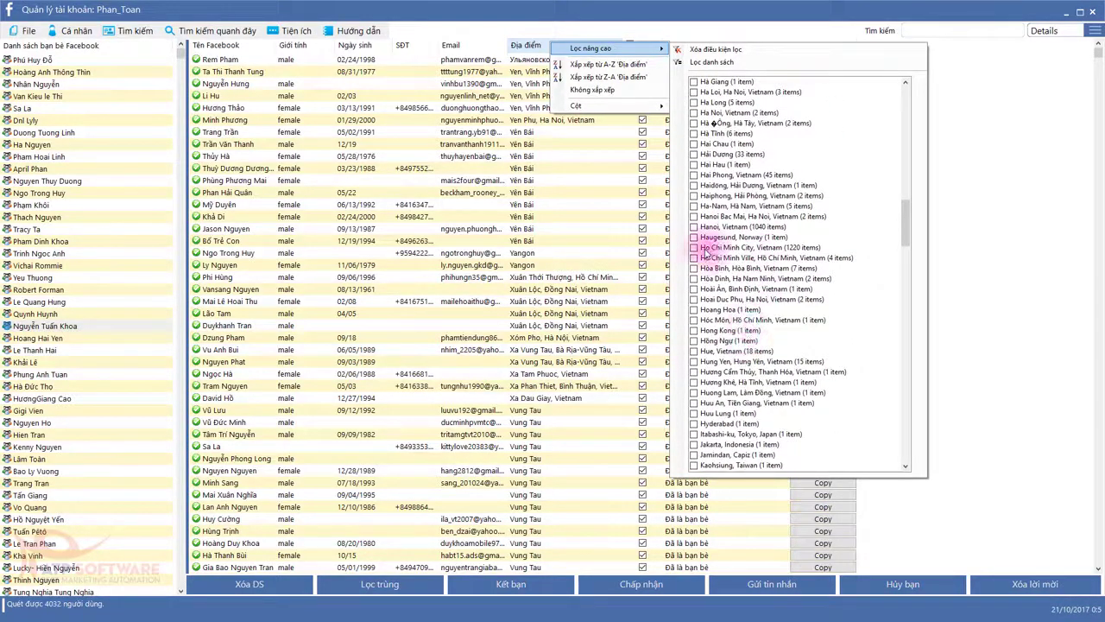
pyautogui.click(696, 247)
pyautogui.click(715, 62)
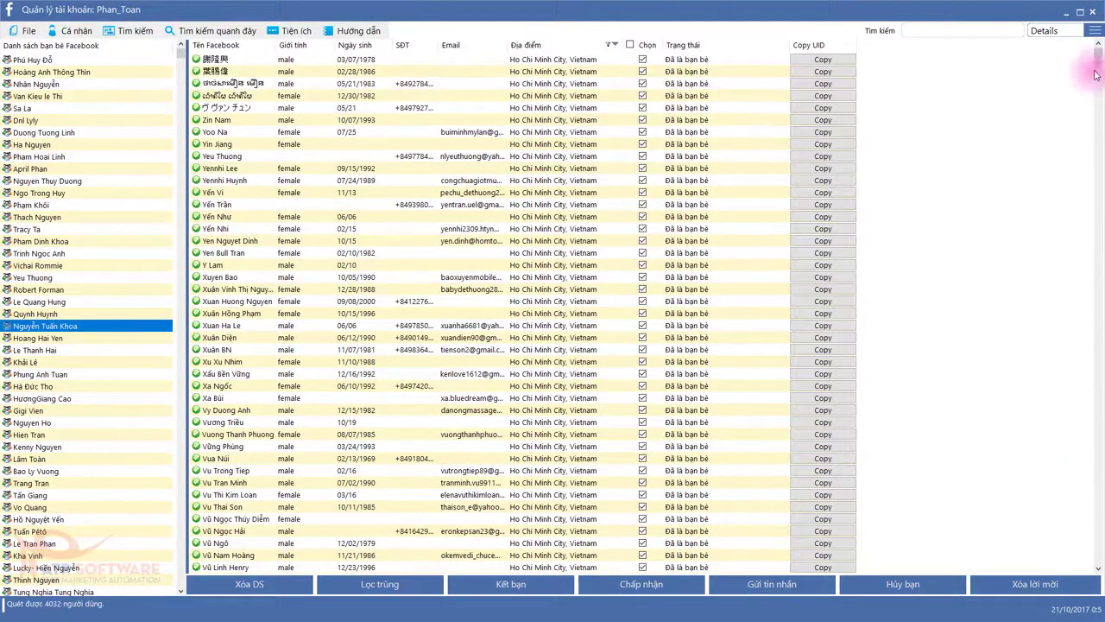
# Delete the filtered Ho Chi Minh City friends from the list, clear the location filter, and review the remaining locations
pyautogui.moveTo(1099, 56); pyautogui.dragTo(1090, 557)
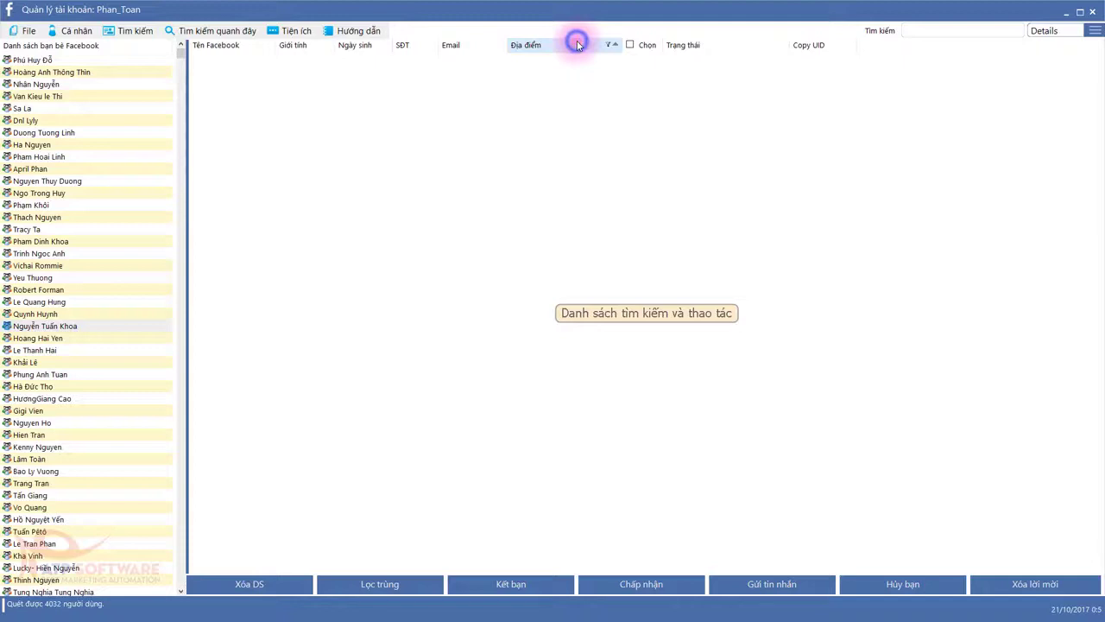
pyautogui.click(577, 44)
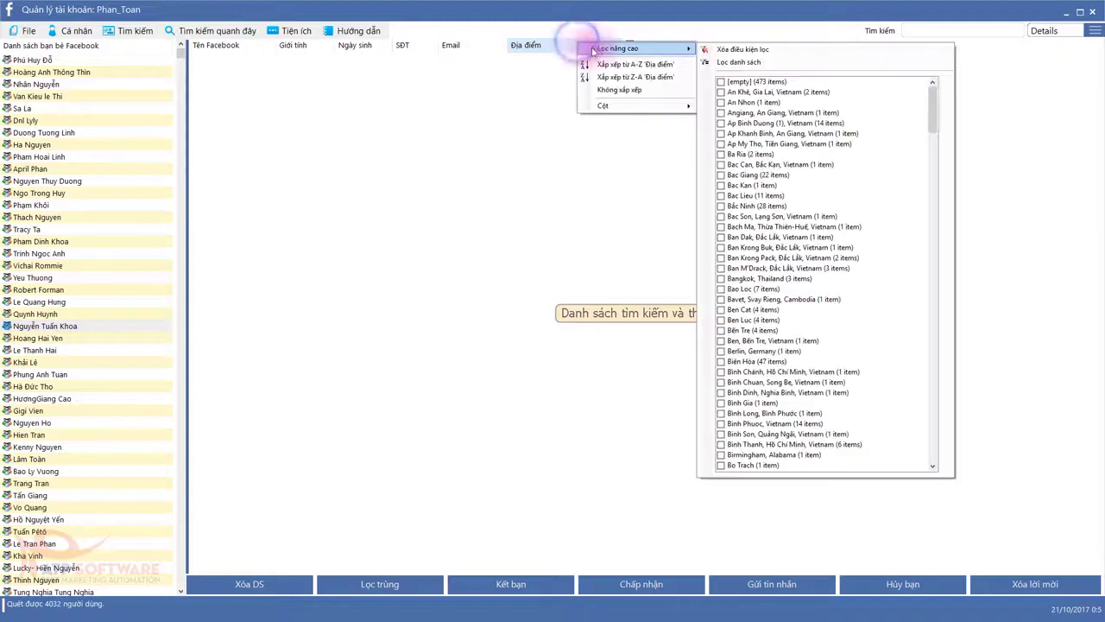
pyautogui.click(718, 48)
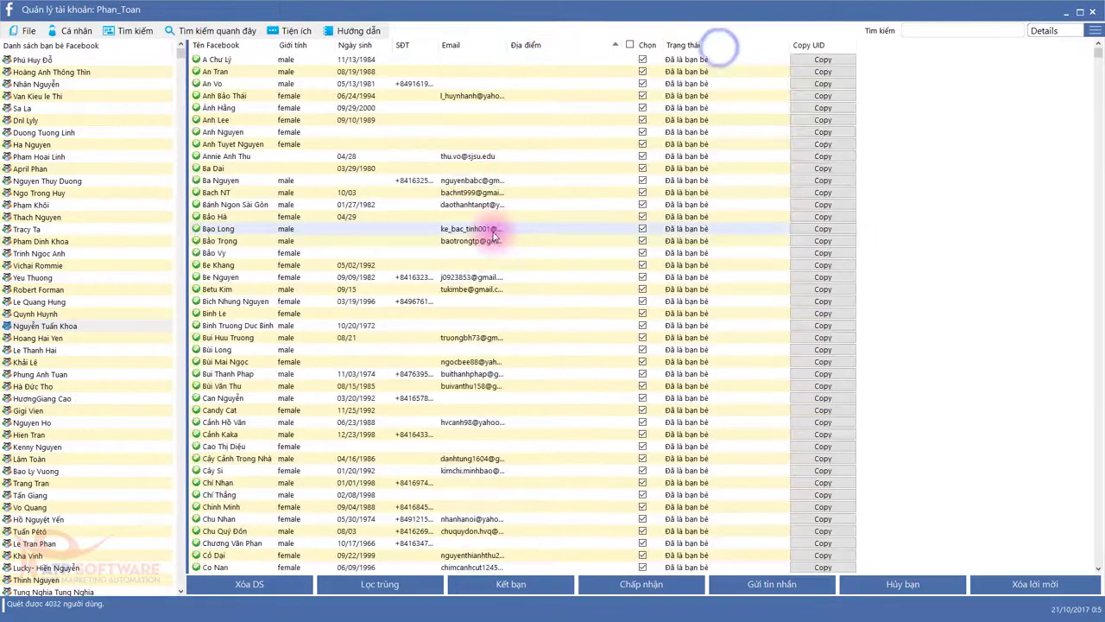
pyautogui.click(510, 264)
pyautogui.scroll(-6, 1065, 309)
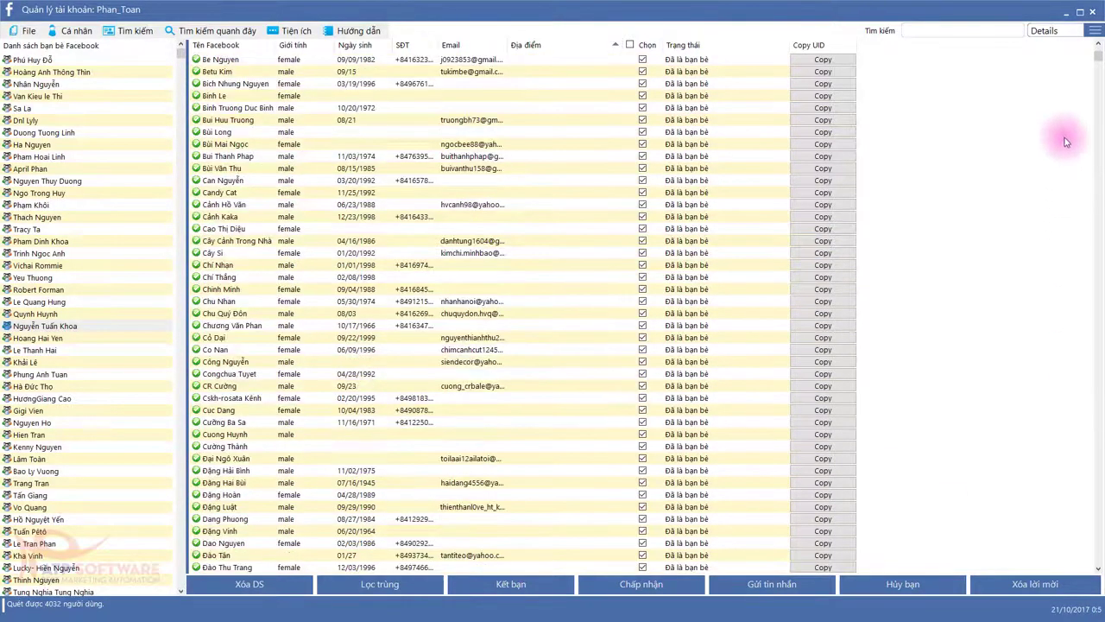
pyautogui.moveTo(1099, 58); pyautogui.dragTo(1038, 463)
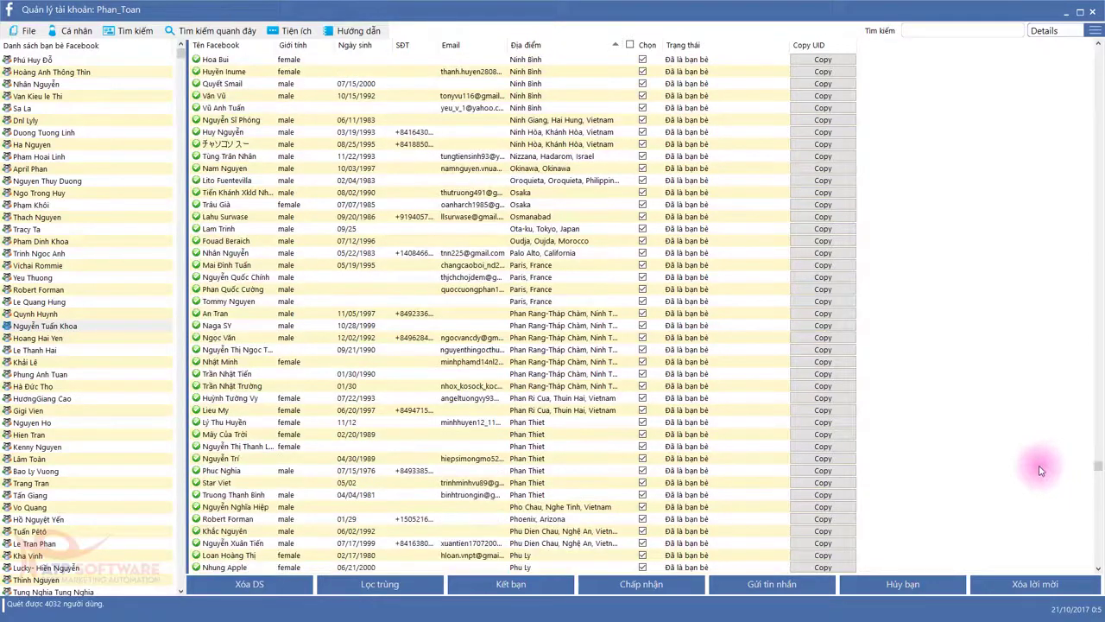
# Open the unfriend window for the remaining friends, check its UID list, and close it without starting
pyautogui.click(866, 584)
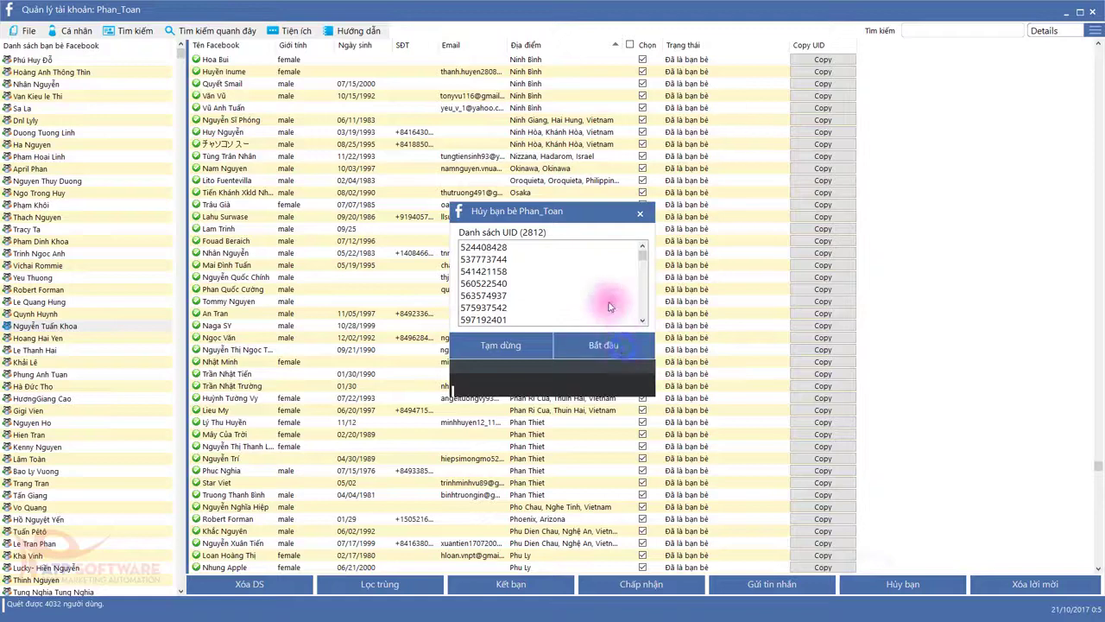
pyautogui.moveTo(641, 247)
pyautogui.mouseDown()
pyautogui.moveTo(642, 308)
pyautogui.moveTo(643, 253)
pyautogui.mouseUp()
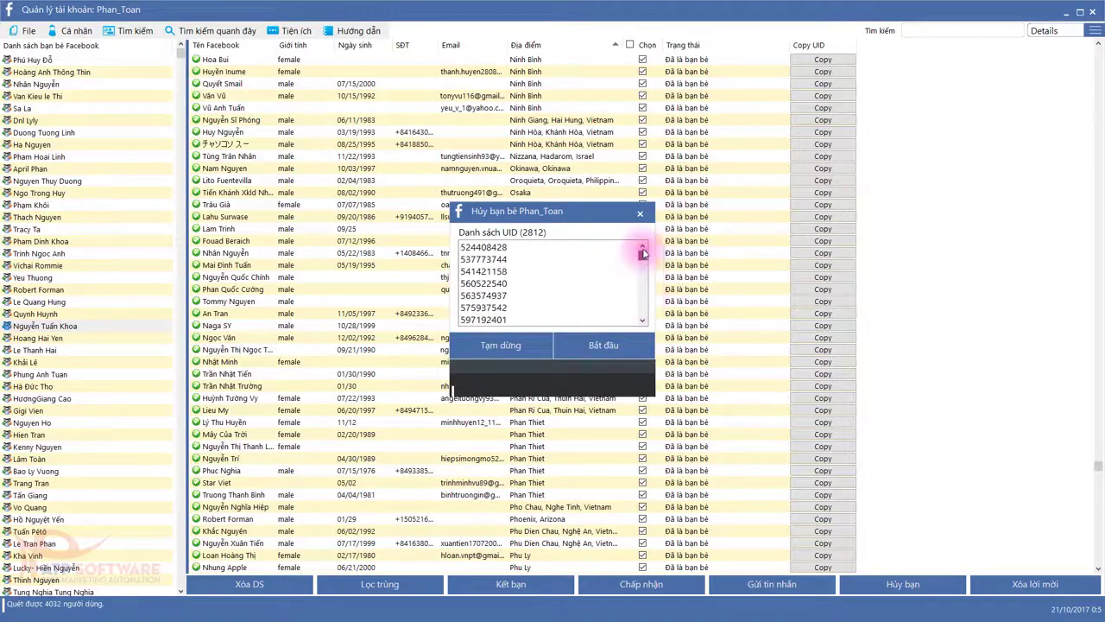
pyautogui.click(640, 213)
# Clear the search list and transfer the full Facebook friends list into it again
pyautogui.click(421, 277)
pyautogui.scroll(-6, 435, 363)
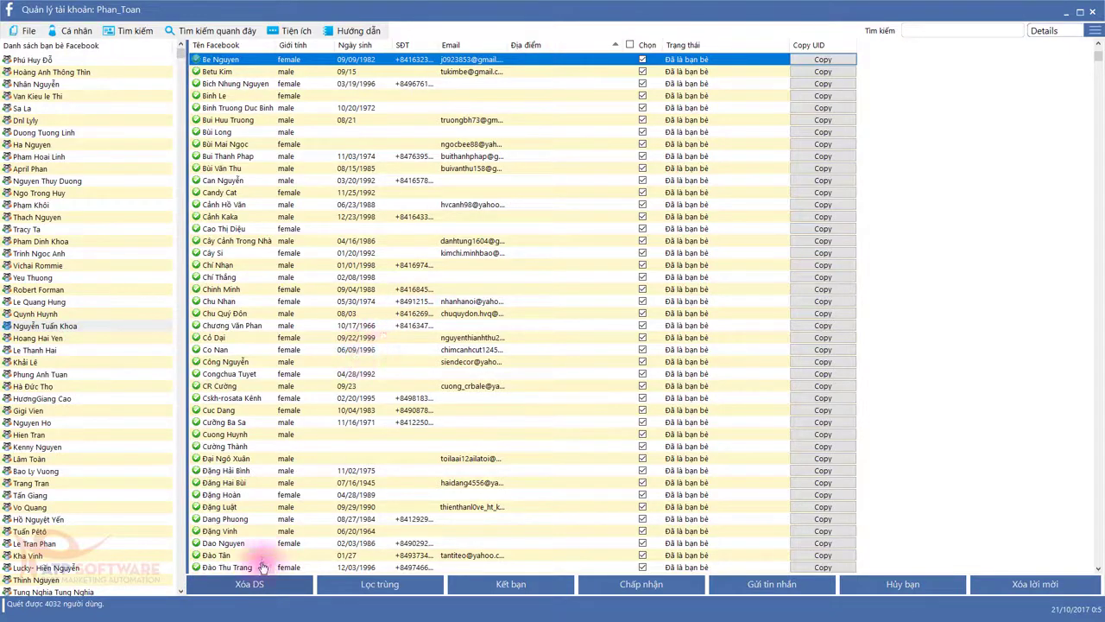
pyautogui.click(369, 335)
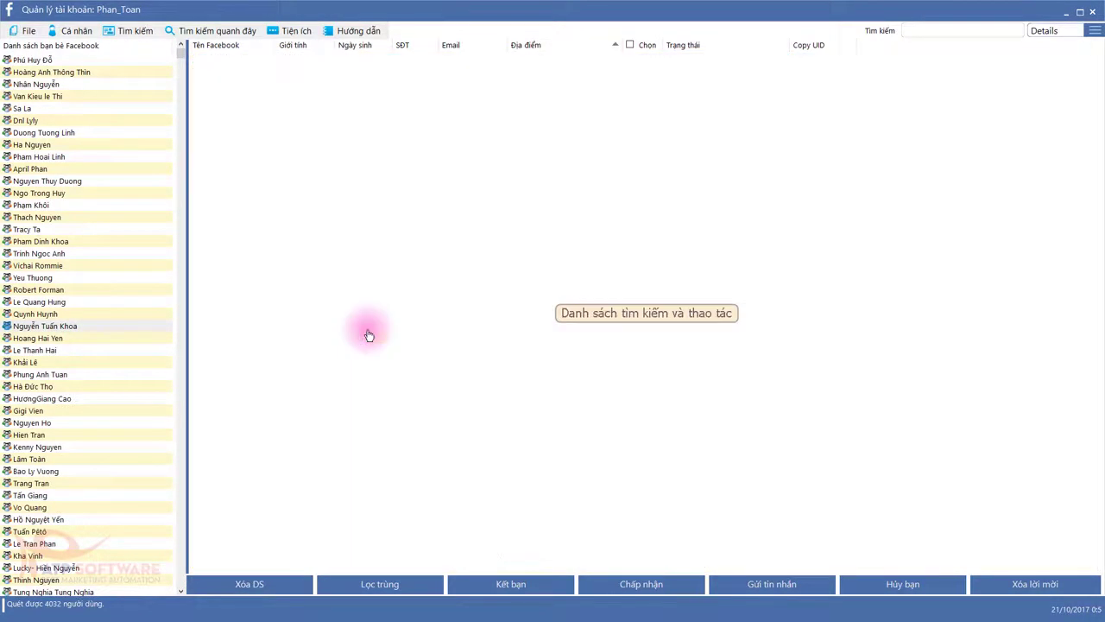
pyautogui.rightClick(102, 180)
pyautogui.click(164, 250)
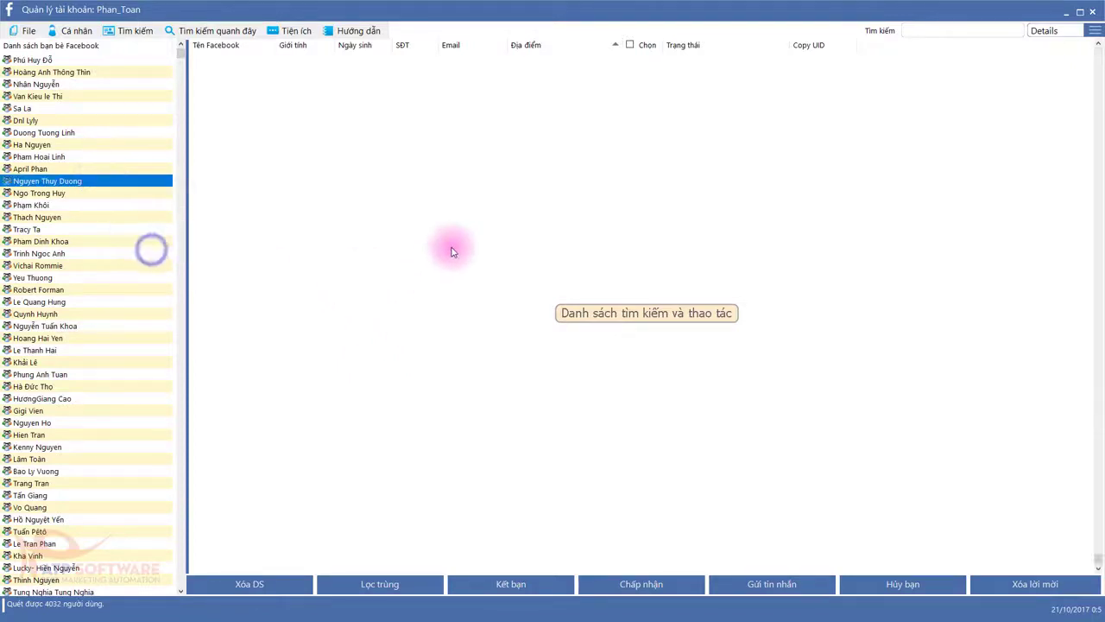
# Search the friends for 1999 and deselect the Ho Chi Minh City account that matches only through its email address
pyautogui.click(921, 32)
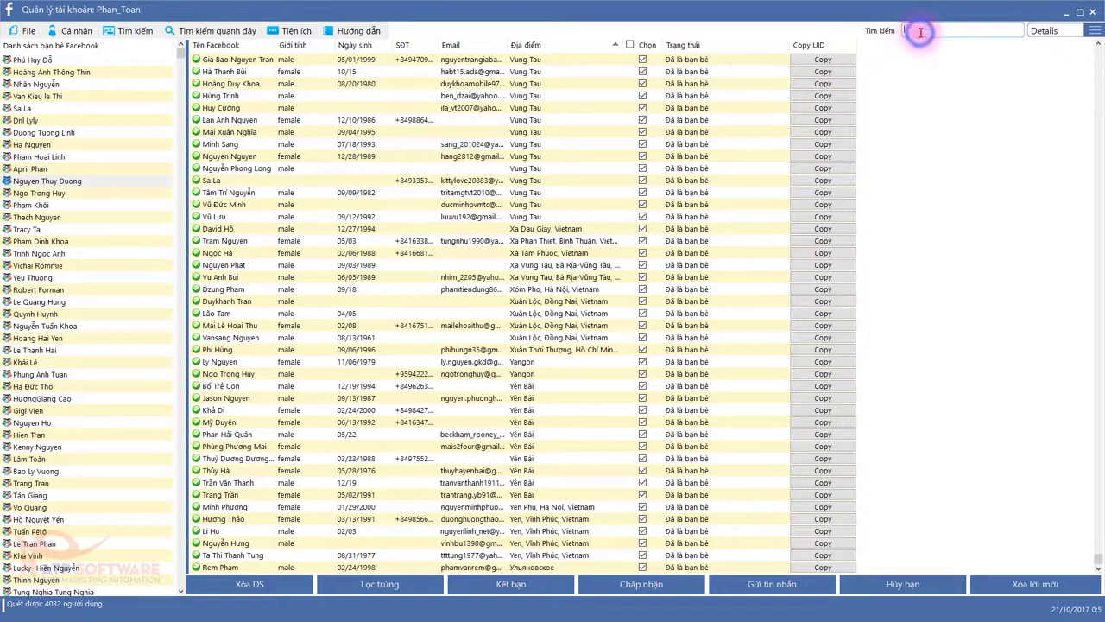
pyautogui.write('1999')
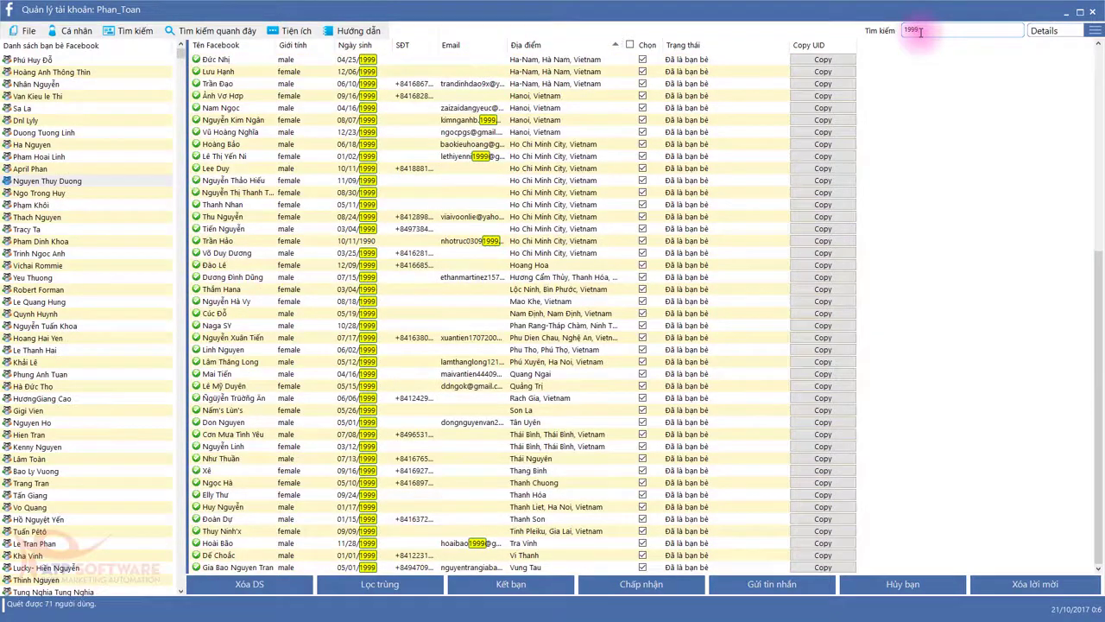
pyautogui.click(297, 276)
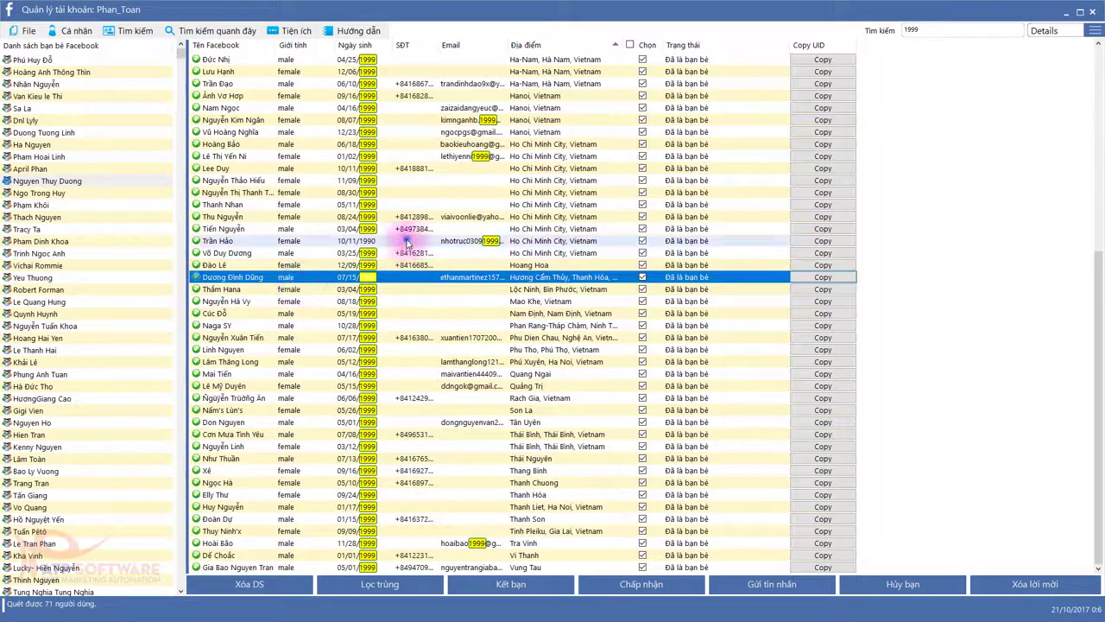
pyautogui.click(643, 241)
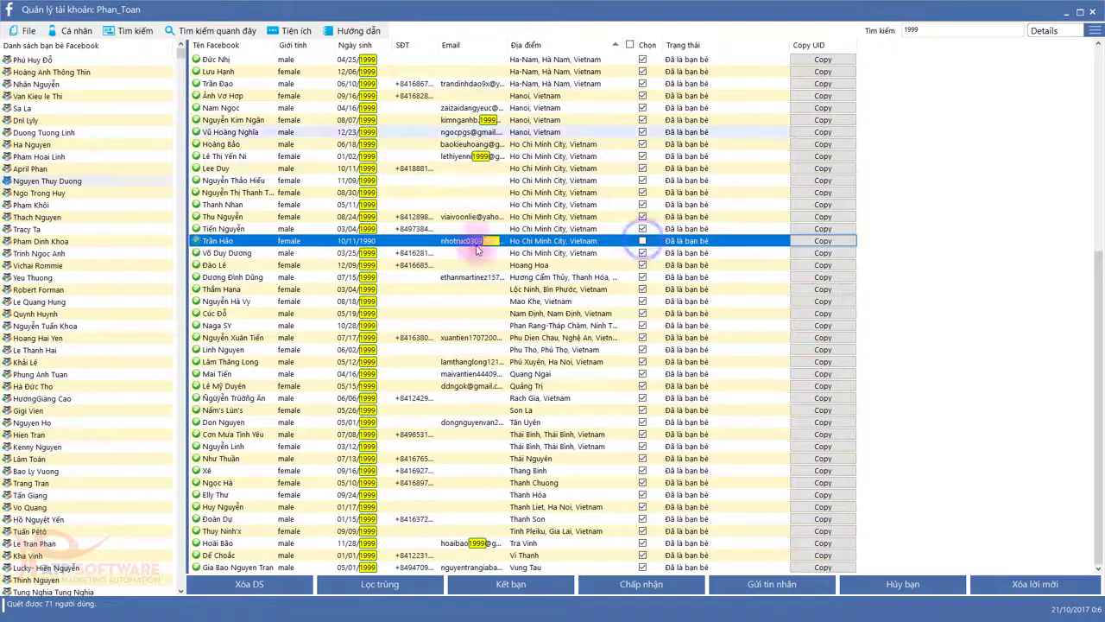
# Check the other 1999 matches and deselect the Cam Xuyen account that matches only through its phone number
pyautogui.scroll(9, 444, 314)
pyautogui.press('Down')
pyautogui.press('Down')
pyautogui.press('Down')
pyautogui.press('Down')
pyautogui.press('Down')
pyautogui.press('Down')
pyautogui.press('Down')
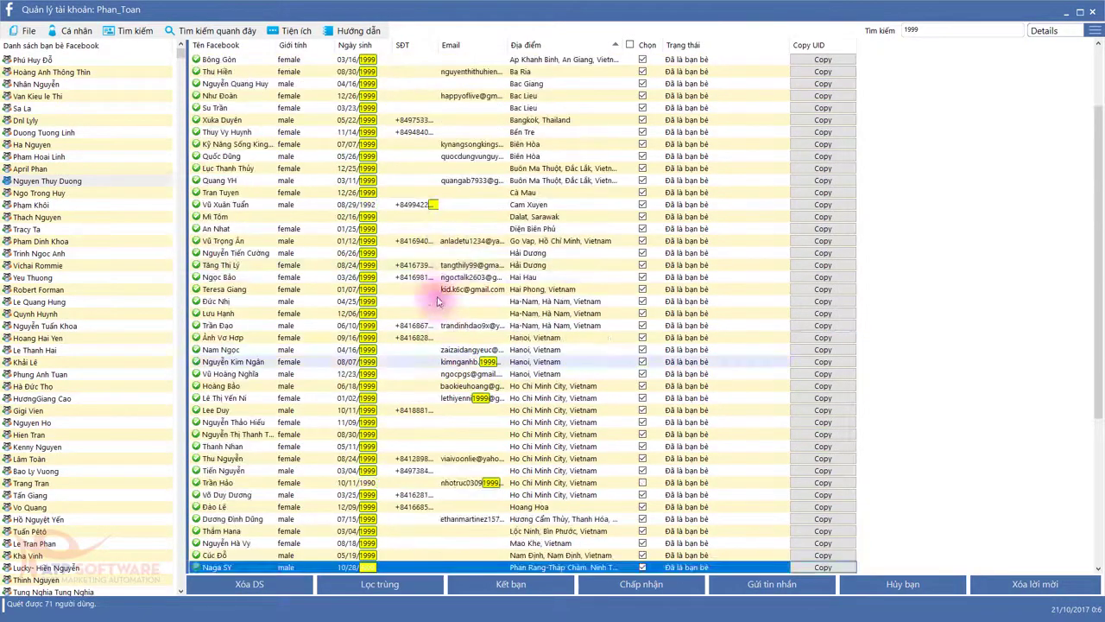
pyautogui.click(643, 205)
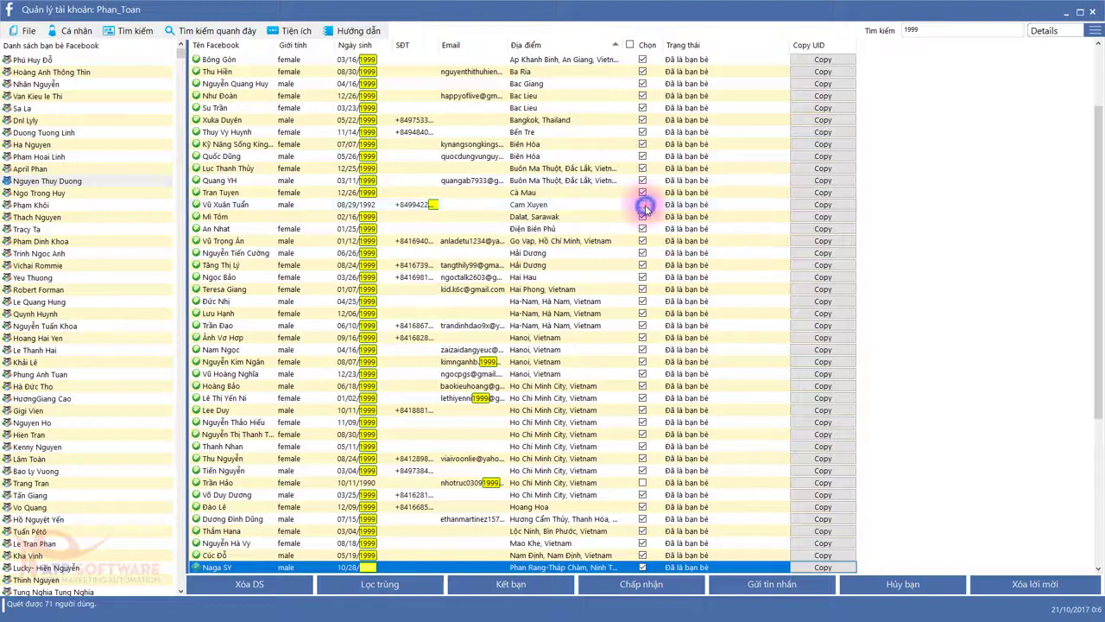
pyautogui.scroll(3, 491, 318)
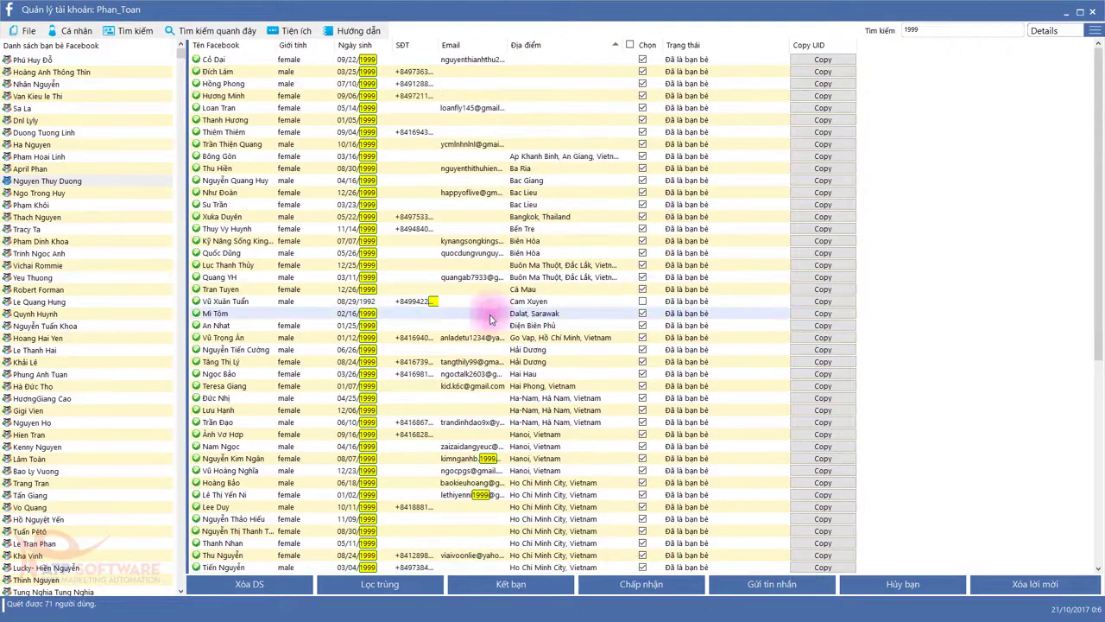
# Start unfriending the selected 1999 accounts, move the unfriend window higher, and close it partway through the run
pyautogui.click(868, 583)
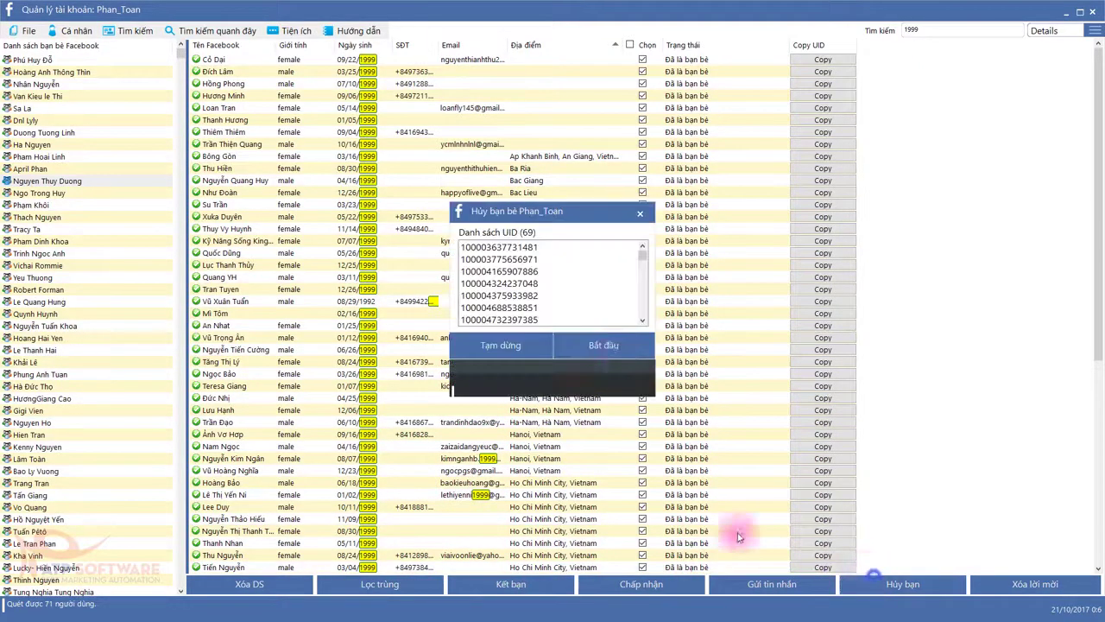
pyautogui.click(602, 344)
pyautogui.moveTo(571, 233); pyautogui.dragTo(580, 149)
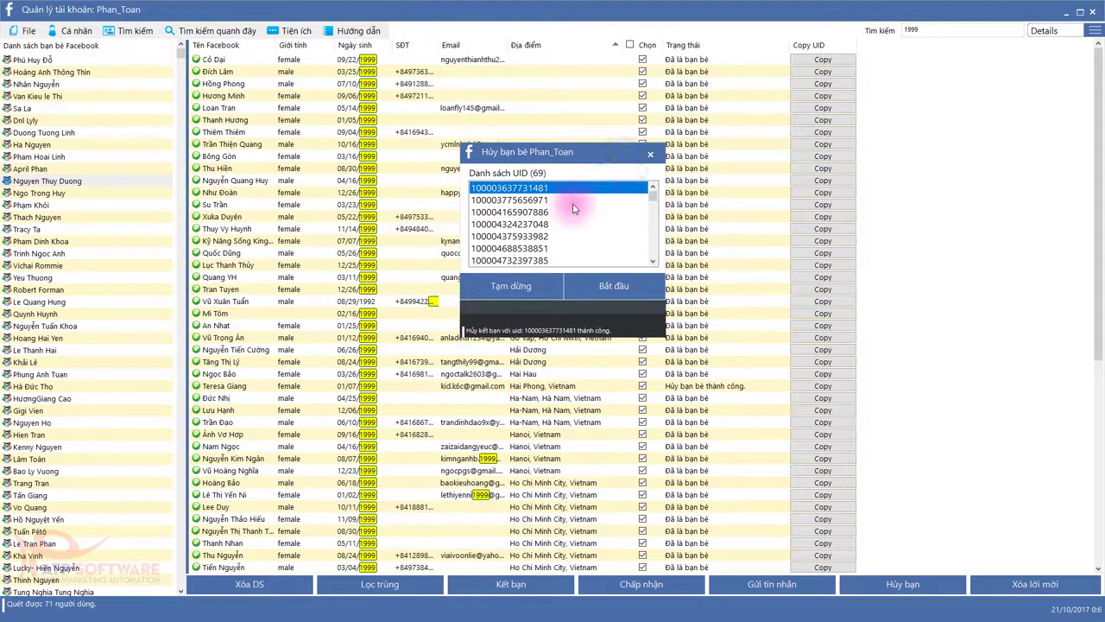
pyautogui.click(649, 157)
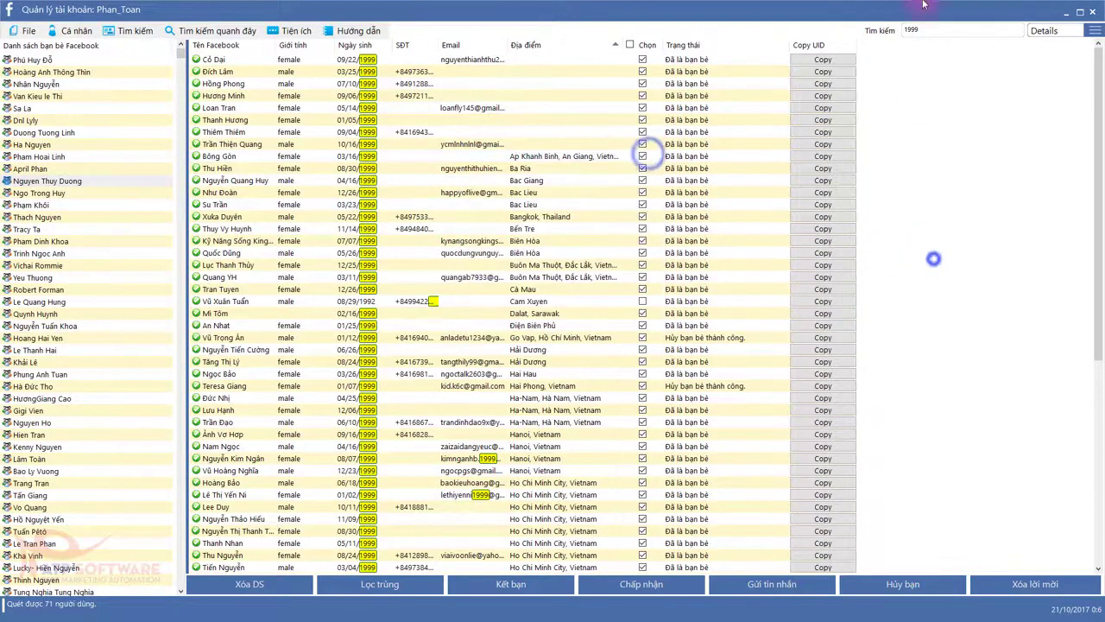
# Search the friends for 1998 and deselect the two Ho Chi Minh City accounts that match only through their phone numbers
pyautogui.write('1')
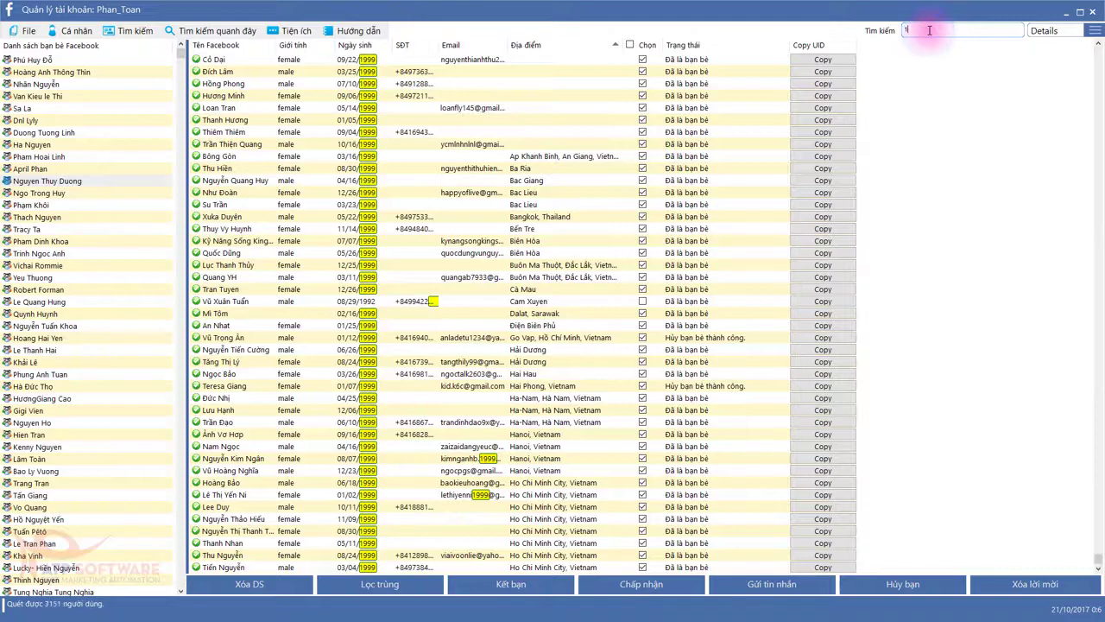
pyautogui.write('998')
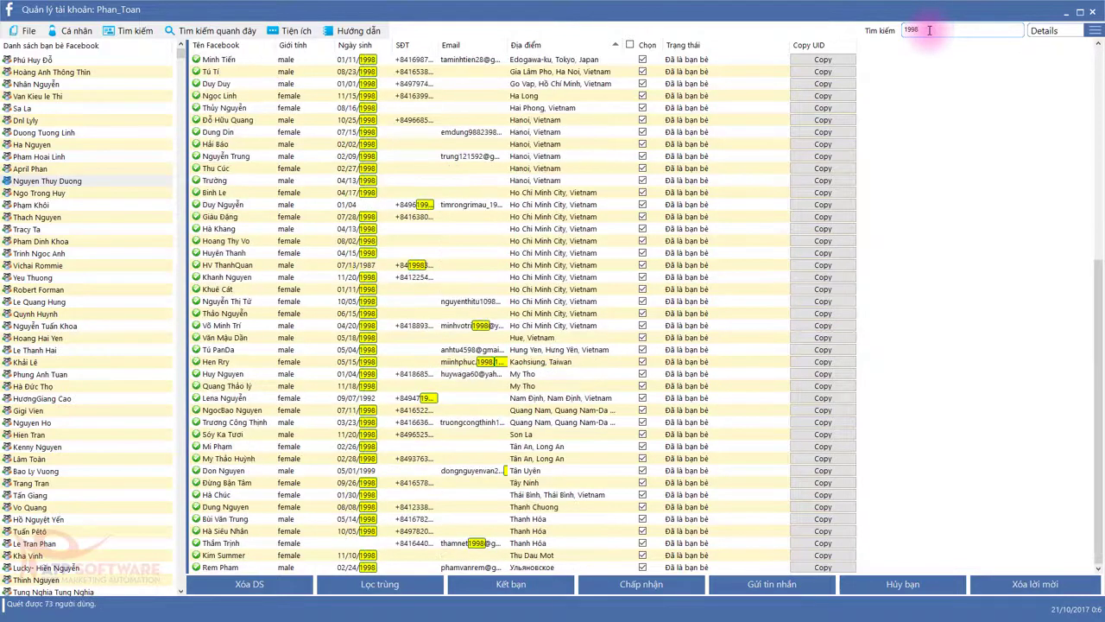
pyautogui.click(642, 204)
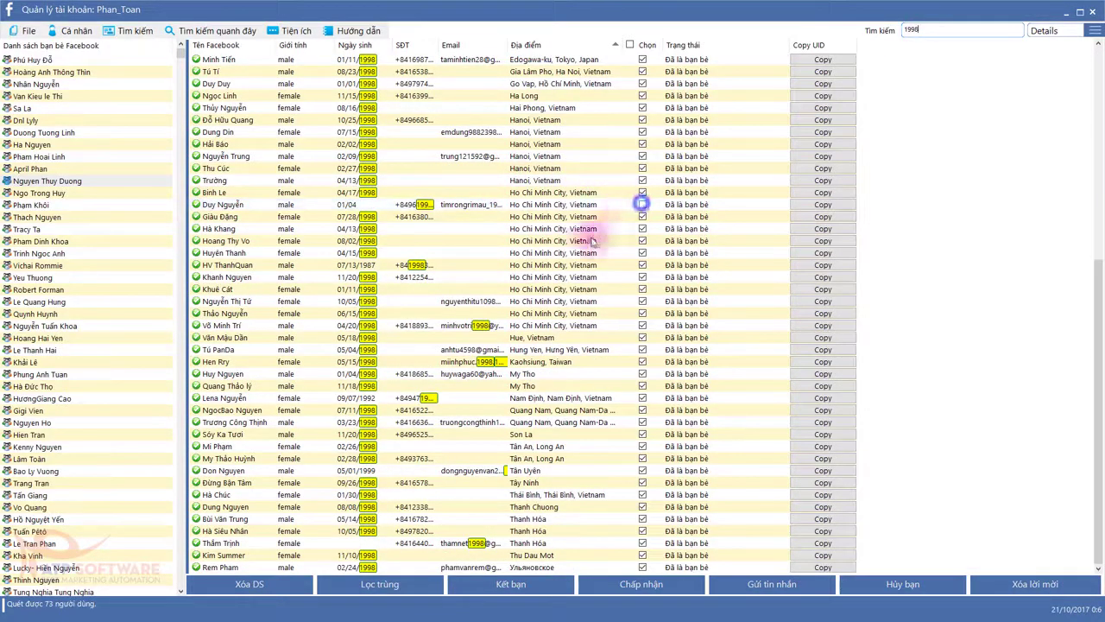
pyautogui.click(533, 243)
pyautogui.click(642, 265)
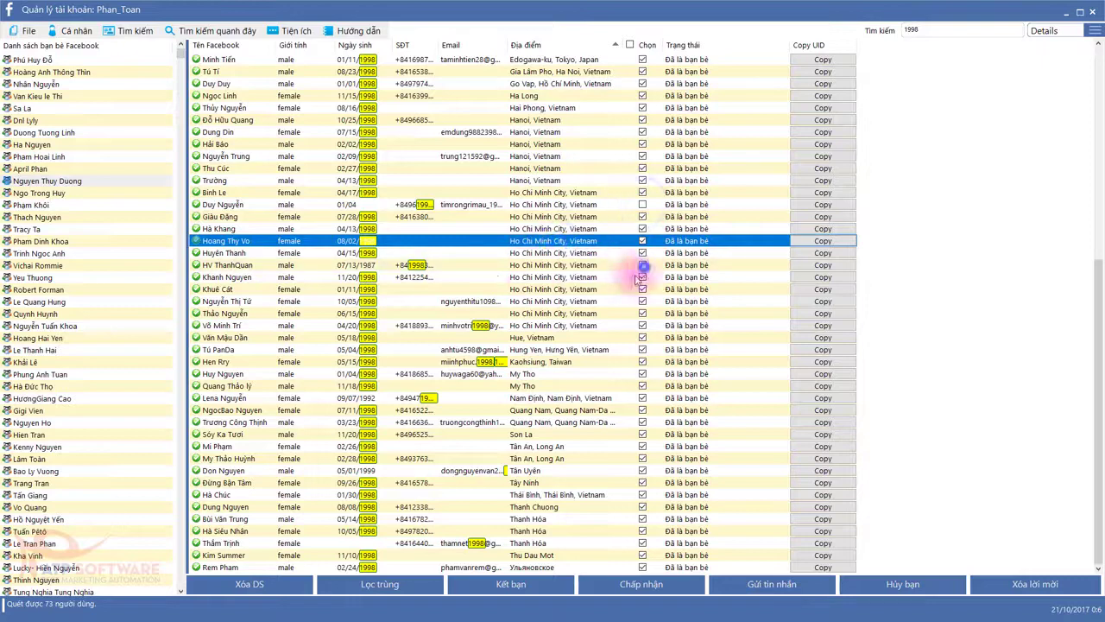
# Deselect the Nam Định account matching 1998 only by phone number and the Thanh Hóa account matching only by email address
pyautogui.click(580, 315)
pyautogui.click(642, 398)
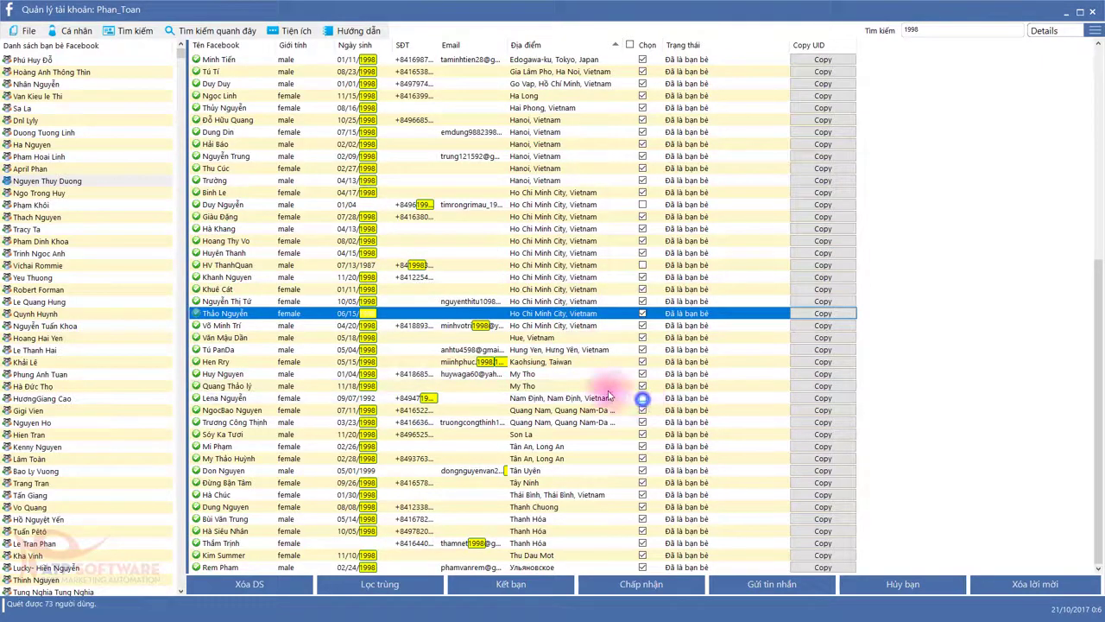
pyautogui.click(643, 543)
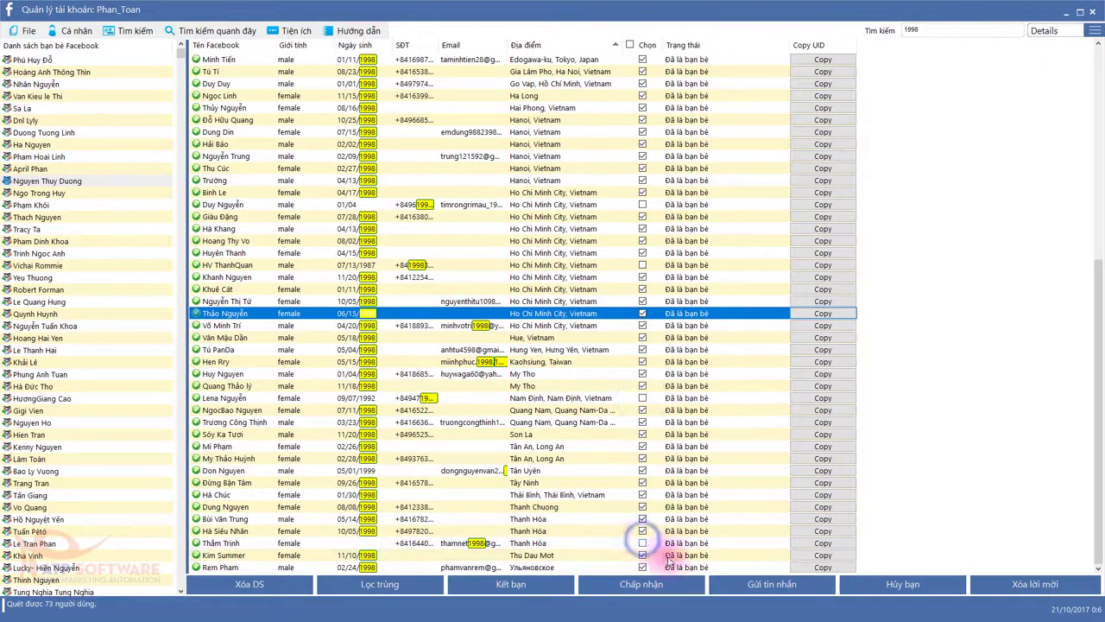
# Open the unfriend window for the selected 1998 accounts and close it
pyautogui.click(901, 584)
pyautogui.click(615, 353)
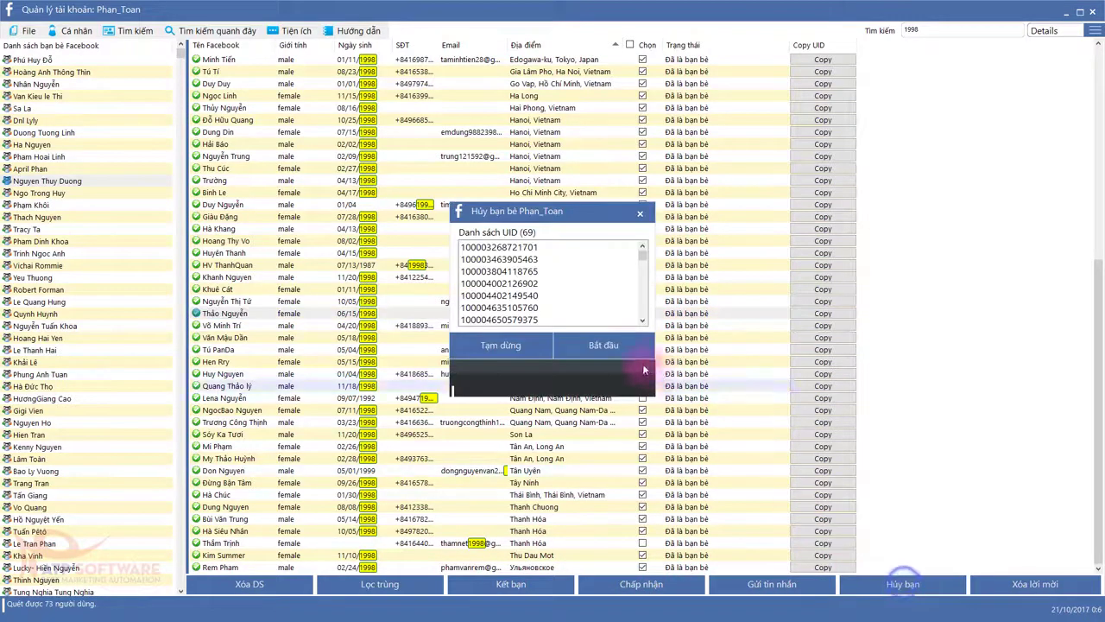
pyautogui.click(640, 215)
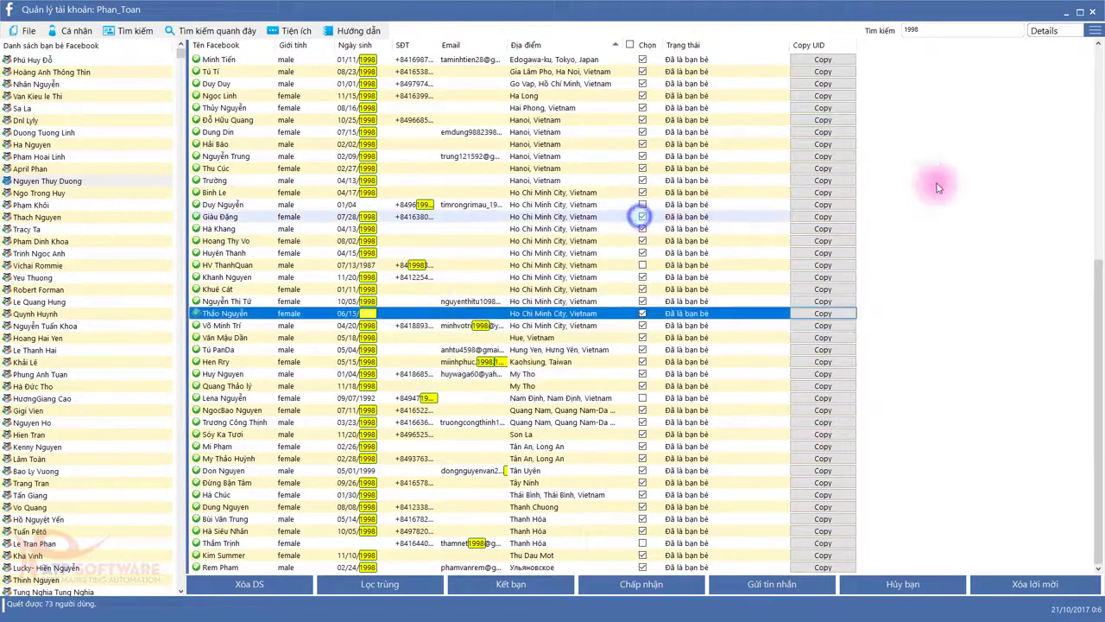
# Search the friends for the years 2000, 1985 and 1970 in turn
pyautogui.doubleClick(932, 30)
pyautogui.write('20')
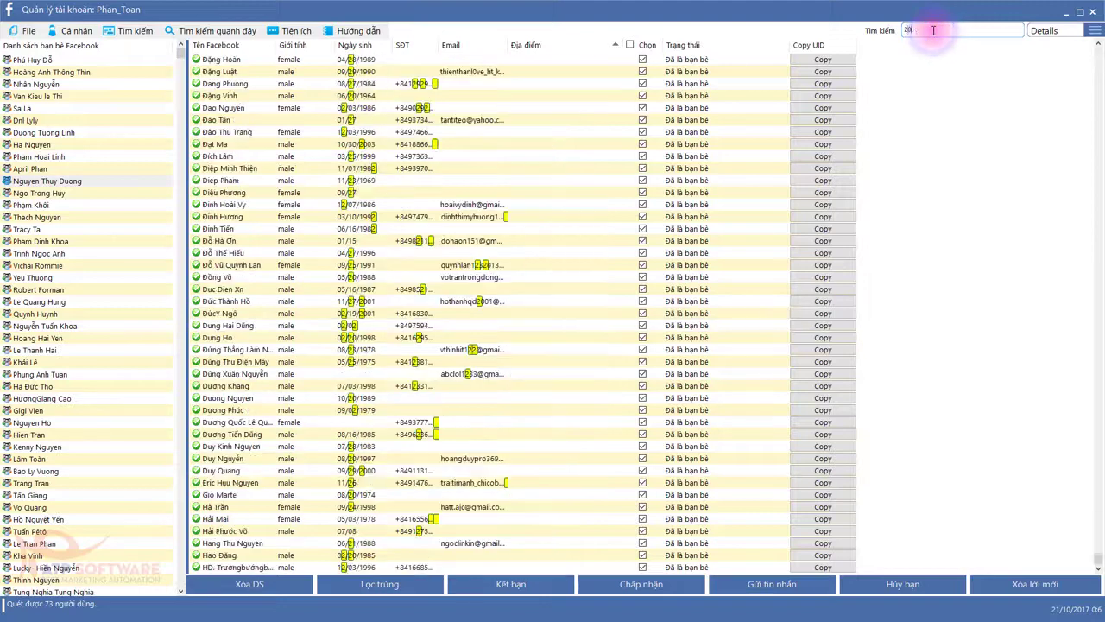
pyautogui.write('001')
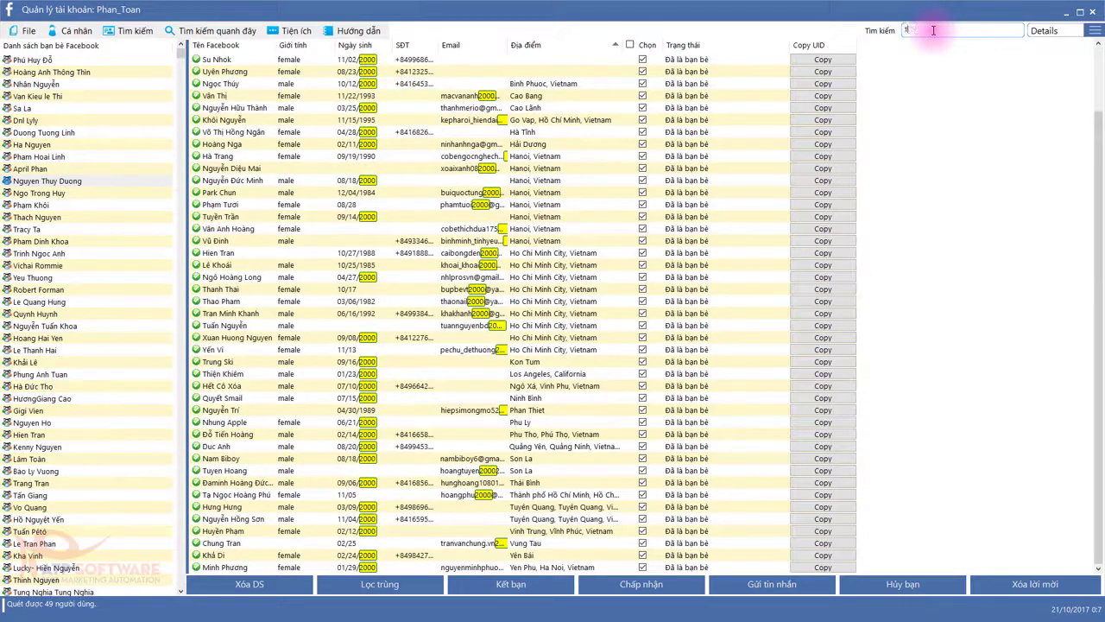
pyautogui.write('98')
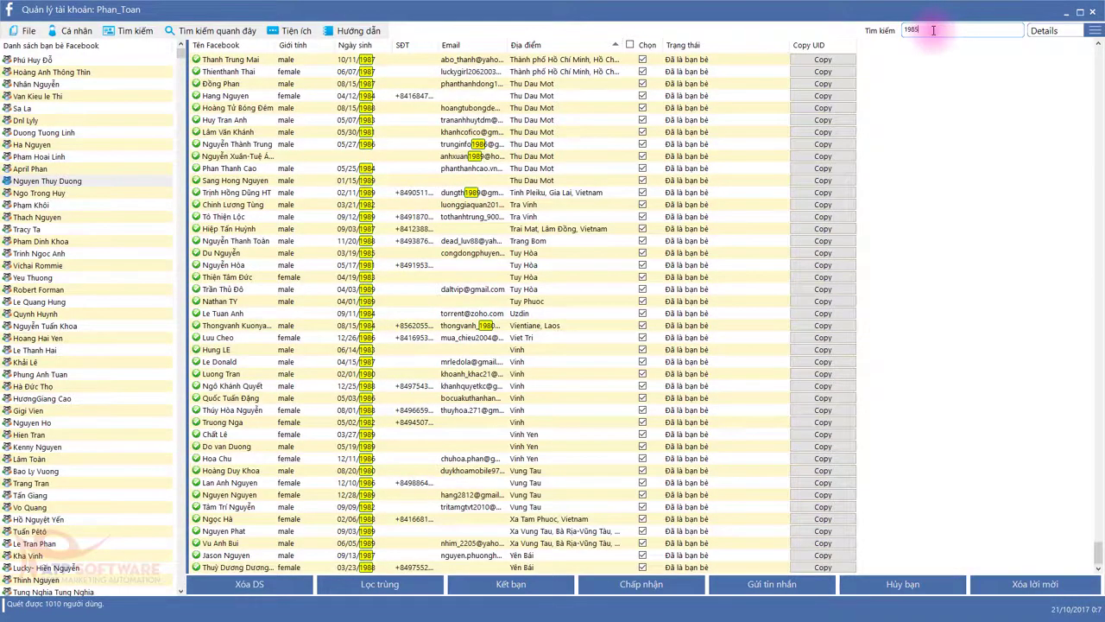
pyautogui.write('5')
pyautogui.write('9')
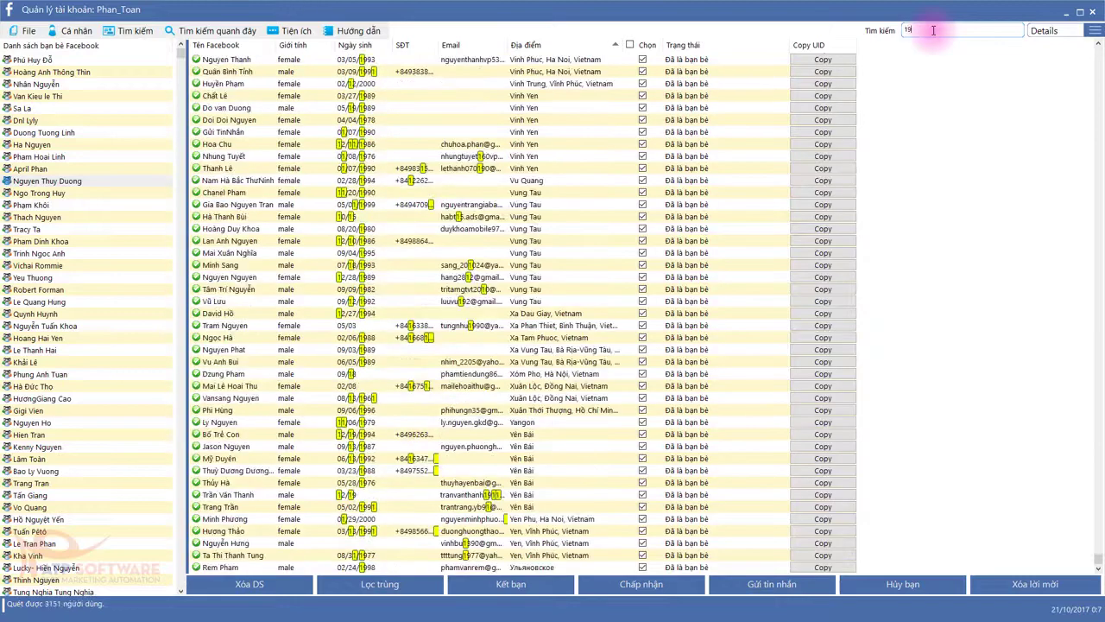
pyautogui.write('70')
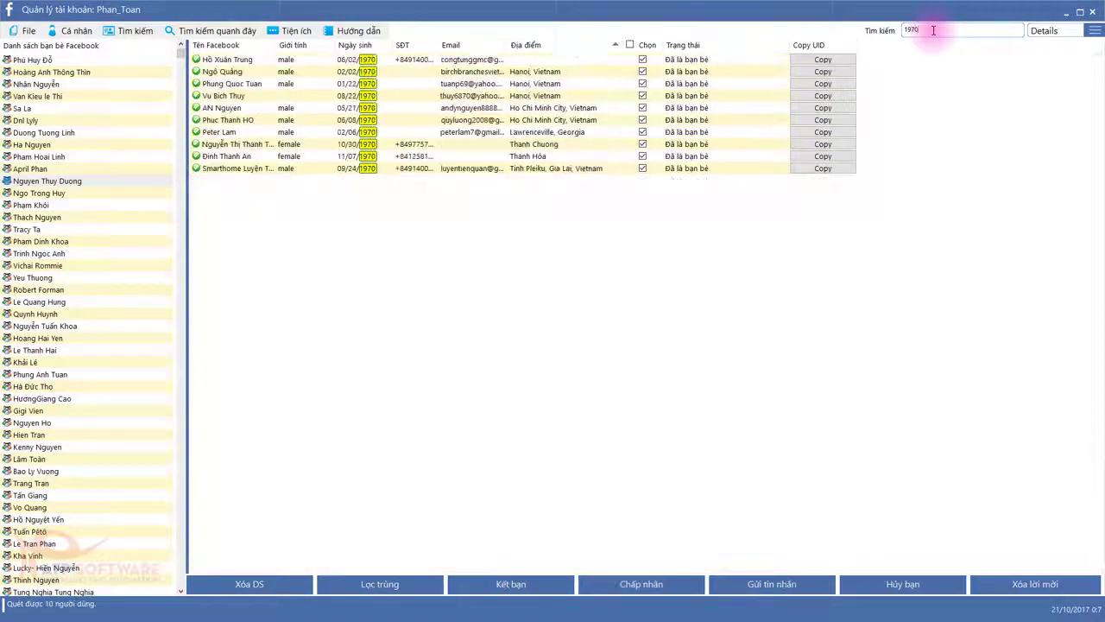
# Open the unfriend window for the selected 1970 accounts and close it
pyautogui.click(563, 132)
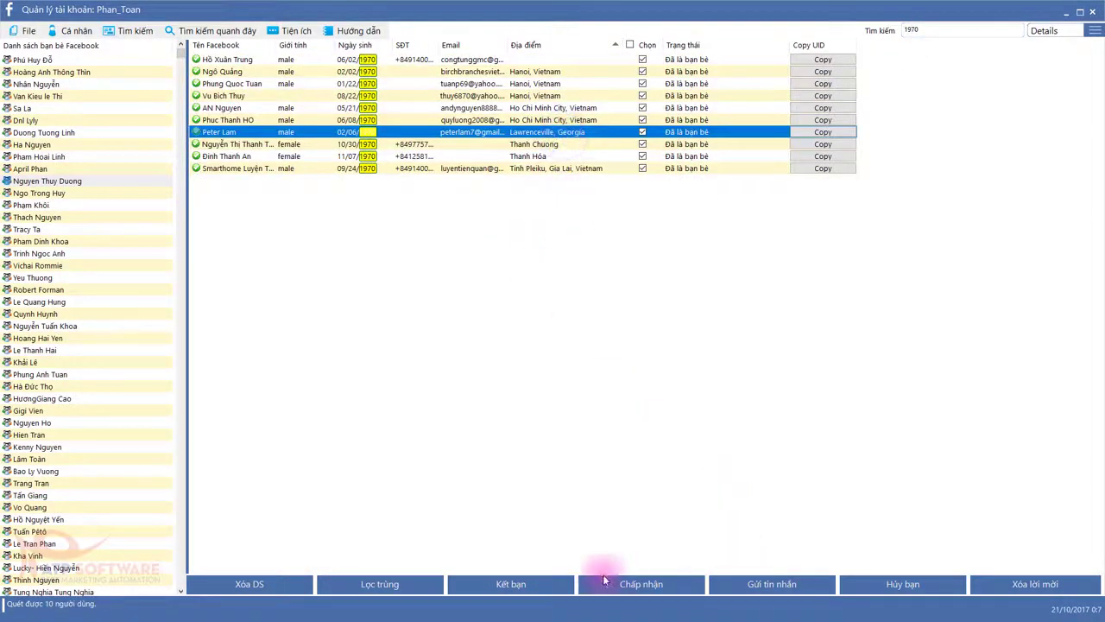
pyautogui.click(895, 579)
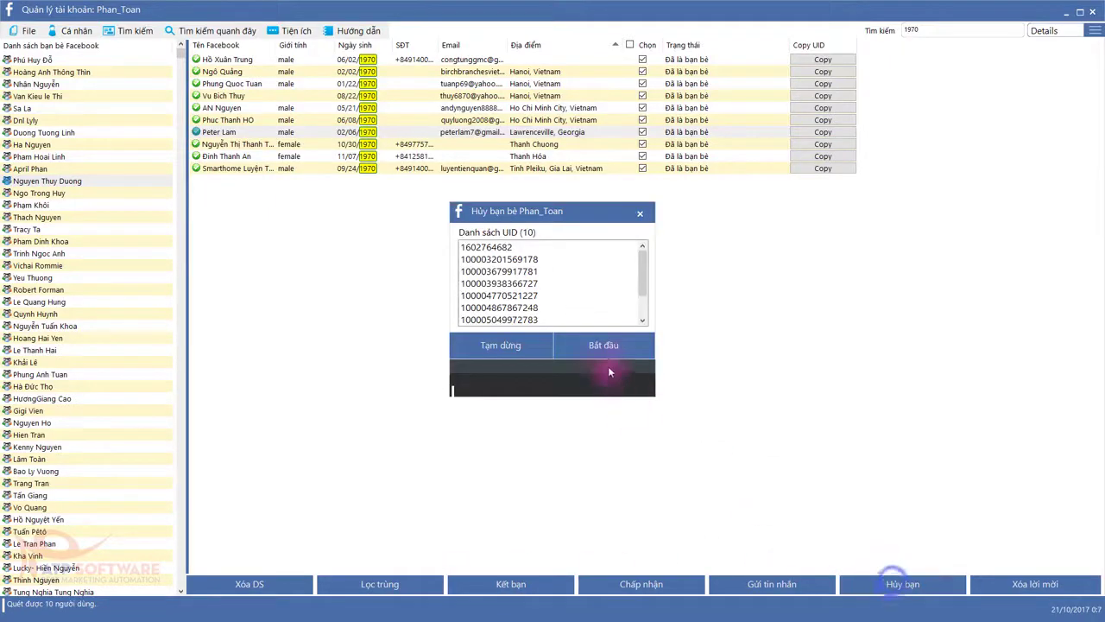
pyautogui.click(597, 344)
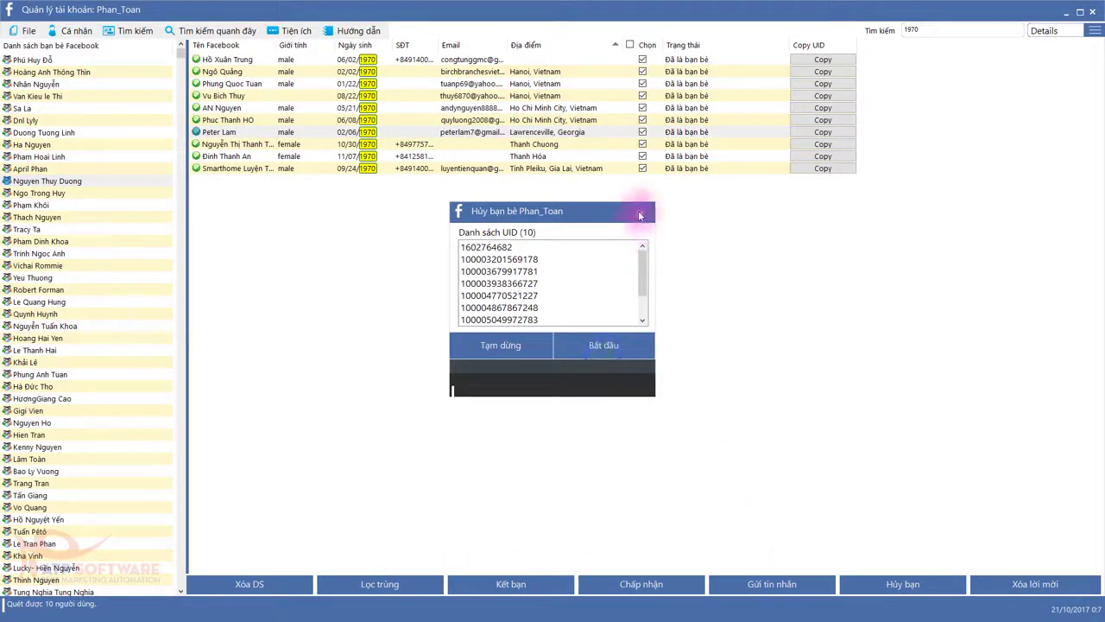
pyautogui.click(640, 216)
# Clear the search term and examine the birth dates, emails and locations at the beginning of the full friends list
pyautogui.doubleClick(932, 31)
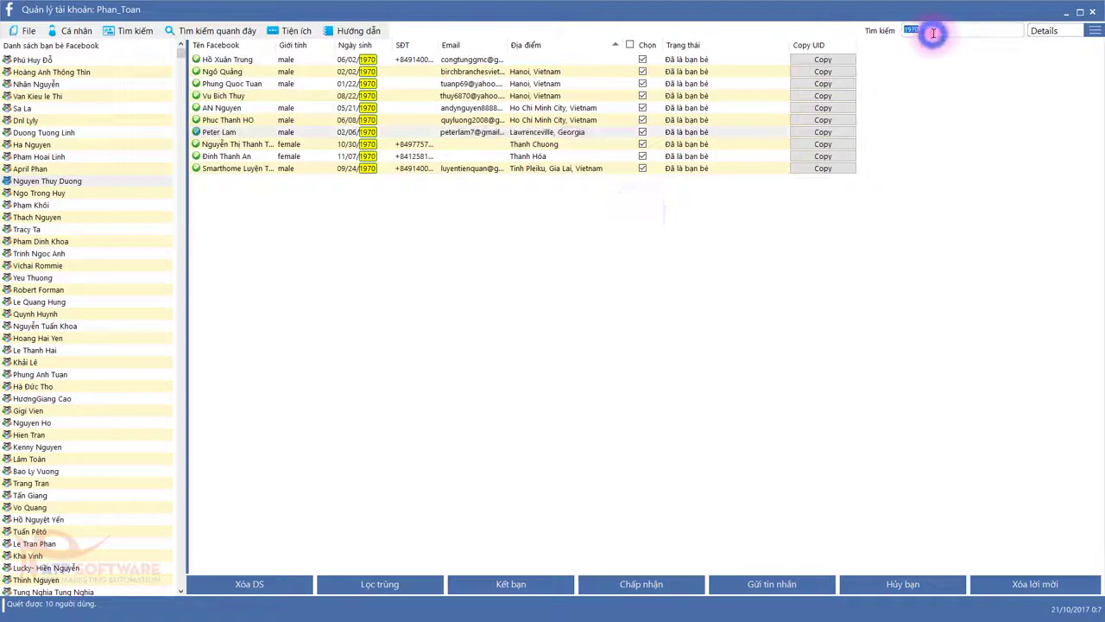
pyautogui.press('BackSpace')
pyautogui.scroll(15, 421, 285)
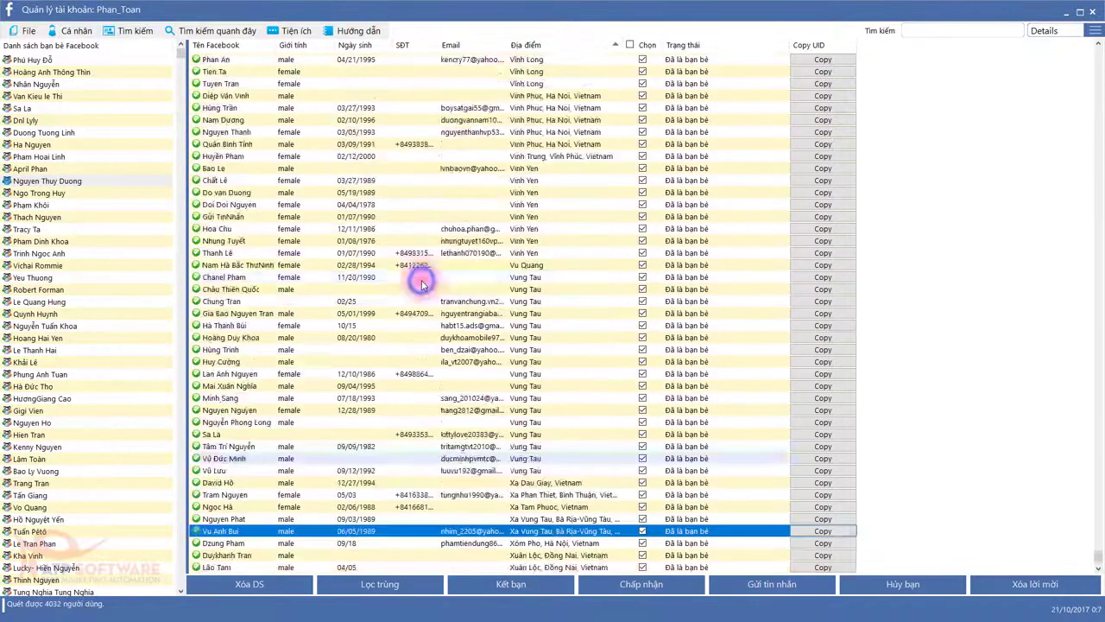
pyautogui.moveTo(1099, 553); pyautogui.dragTo(1093, 54)
pyautogui.click(400, 253)
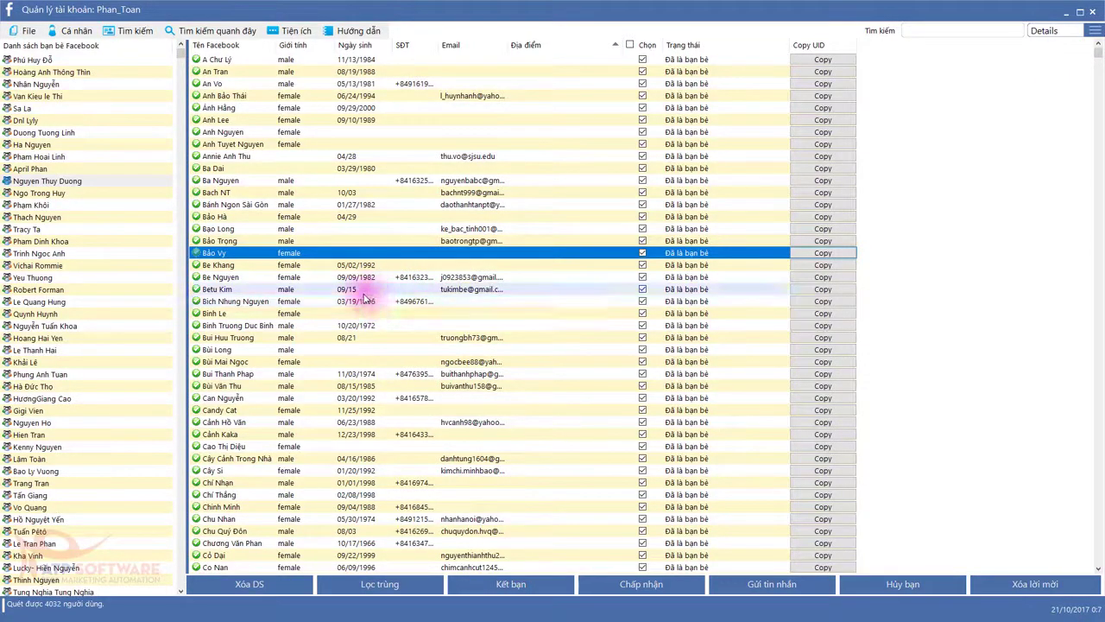
pyautogui.click(479, 241)
pyautogui.scroll(-5, 483, 250)
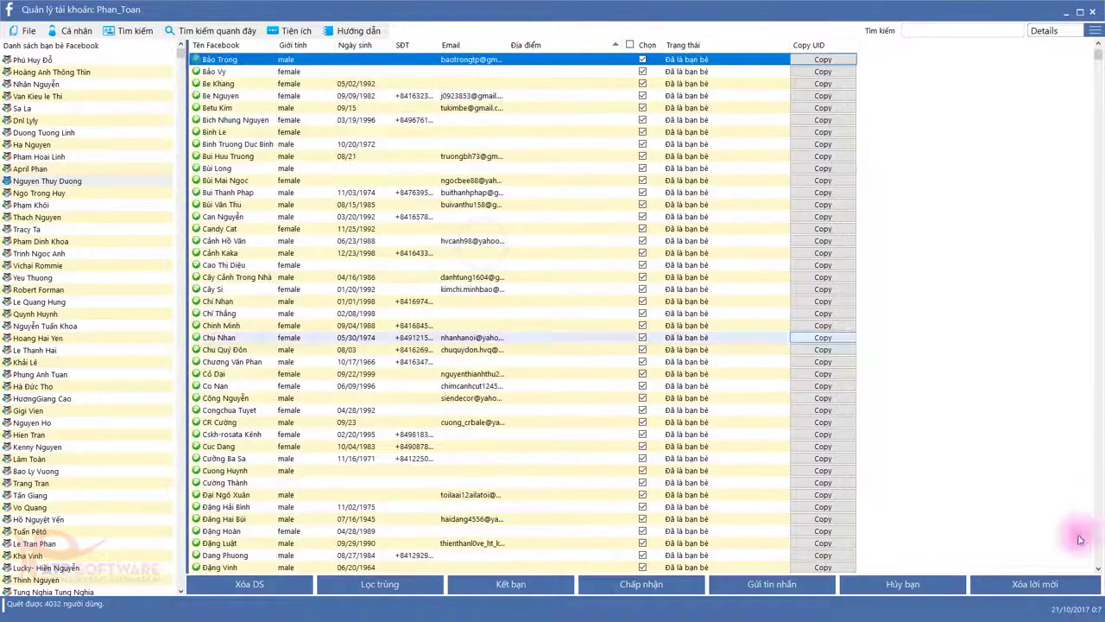
pyautogui.scroll(5, 903, 276)
pyautogui.click(666, 230)
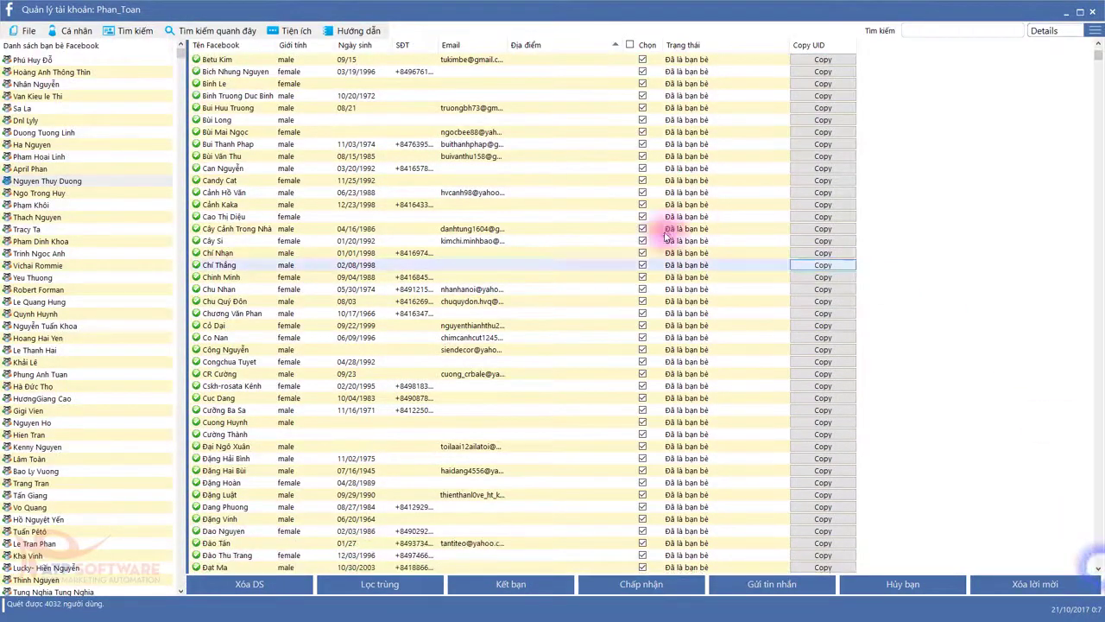
pyautogui.click(1096, 559)
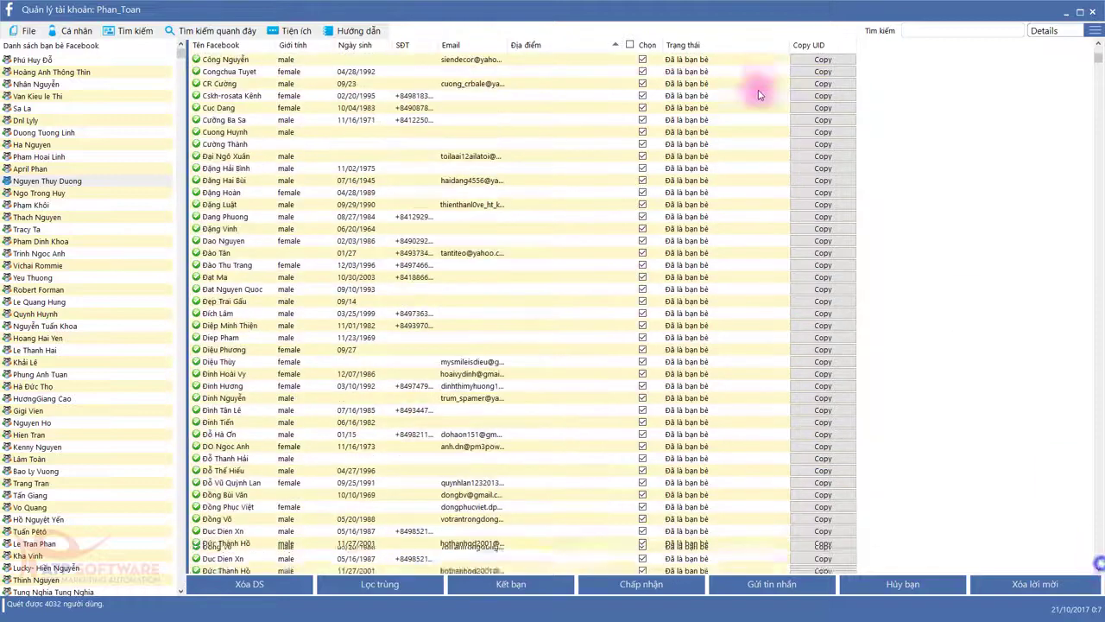
pyautogui.click(1097, 65)
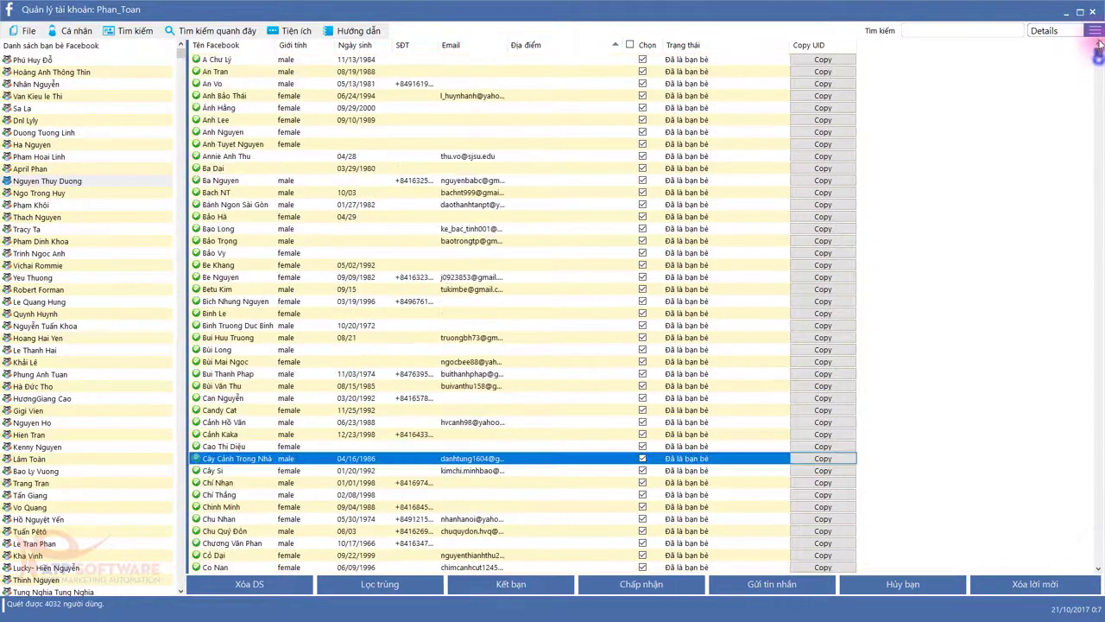
# Search the friends for two birth years at once with the term 1999|1998
pyautogui.click(946, 29)
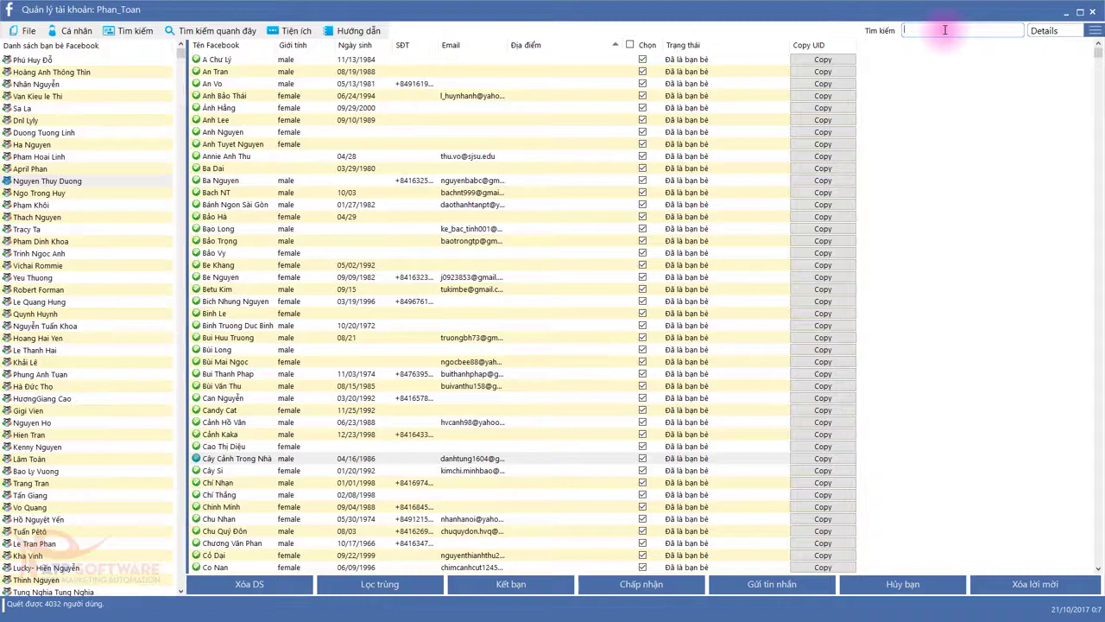
pyautogui.write('199')
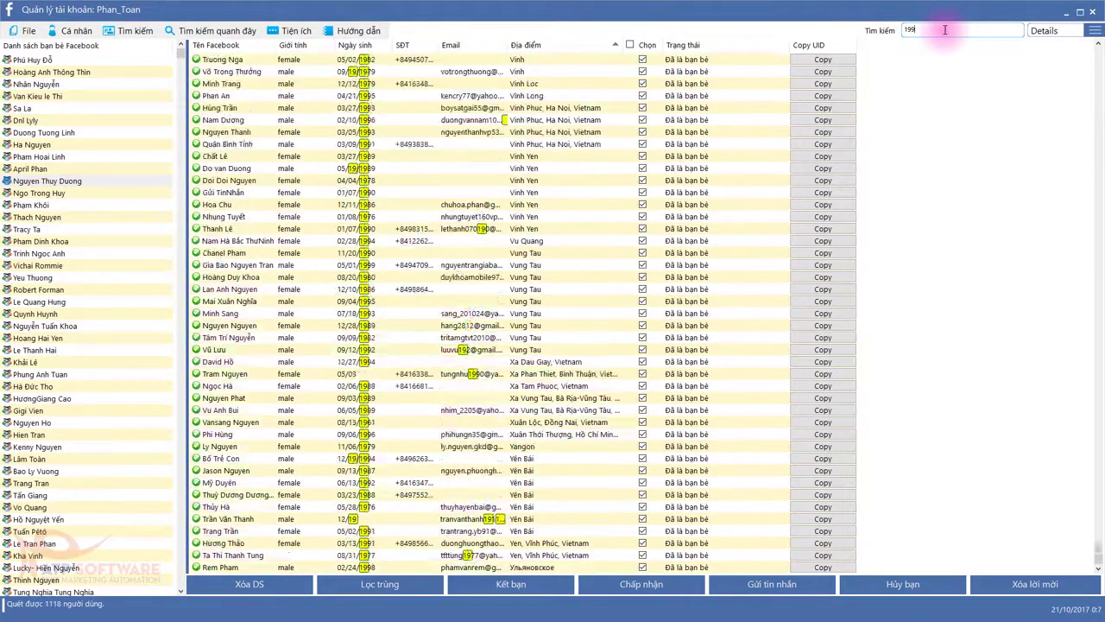
pyautogui.write('91')
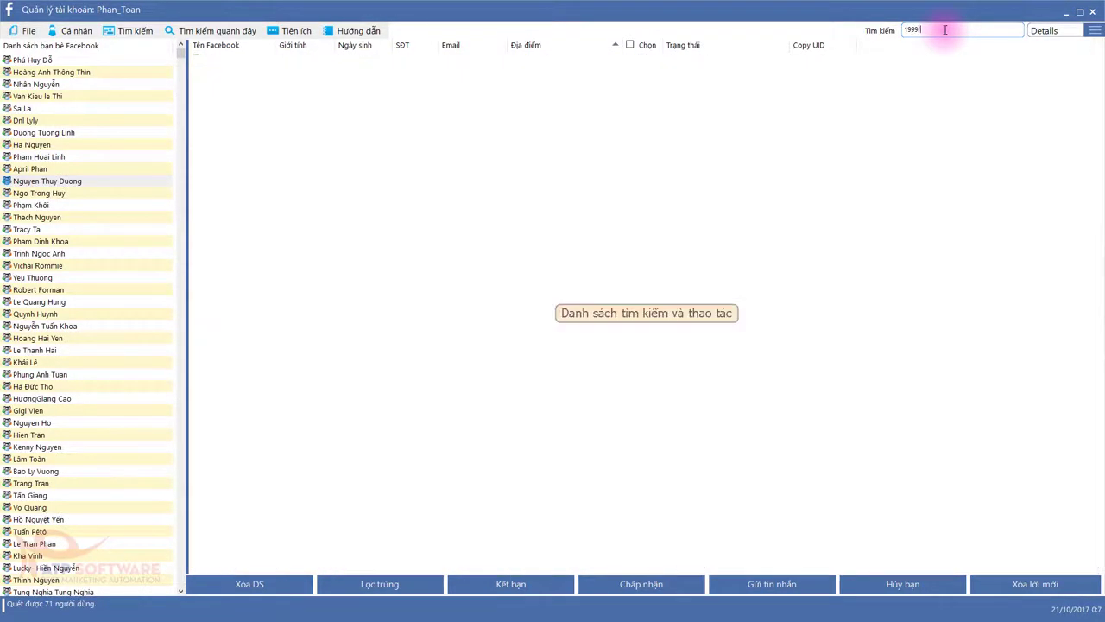
pyautogui.press('BackSpace')
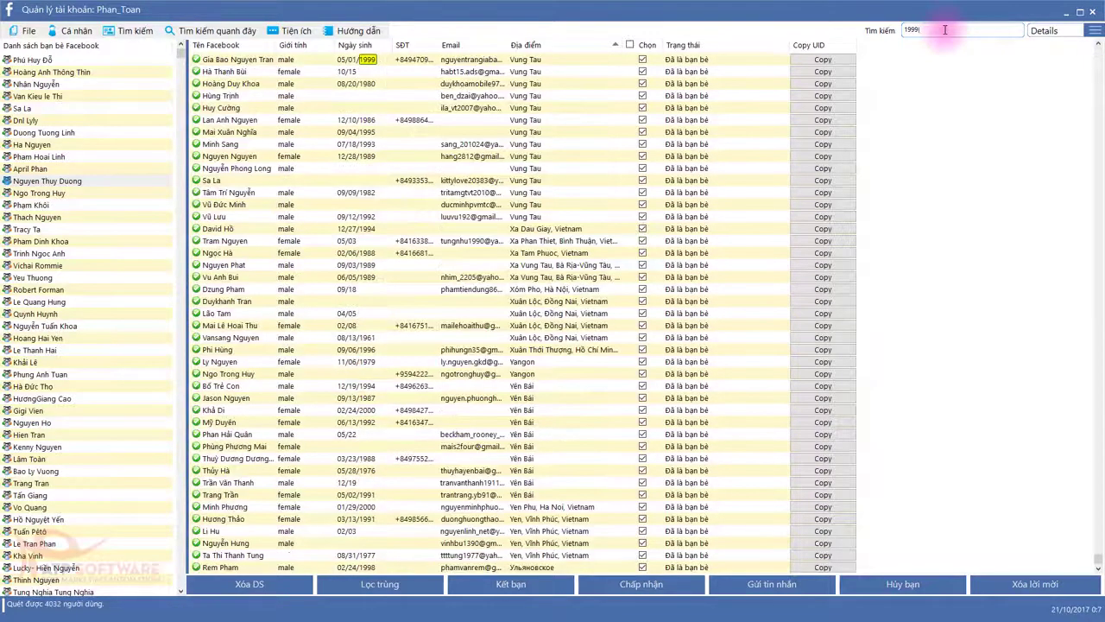
pyautogui.write('|1998')
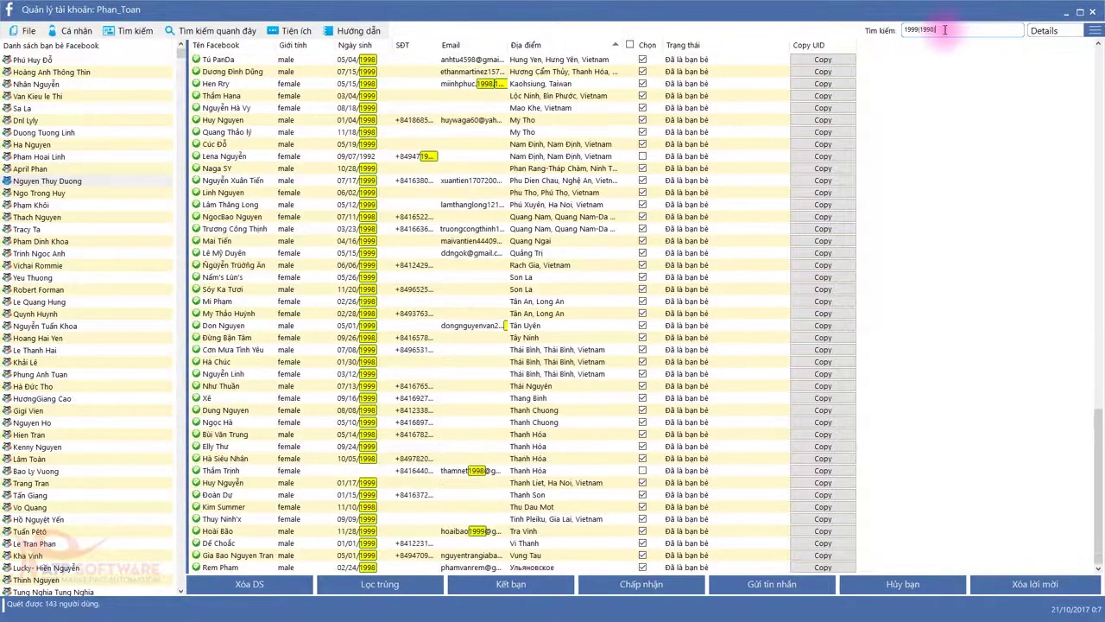
# Add 1997 as a third year so that the search term reads 1999|1998|1997
pyautogui.write('|199')
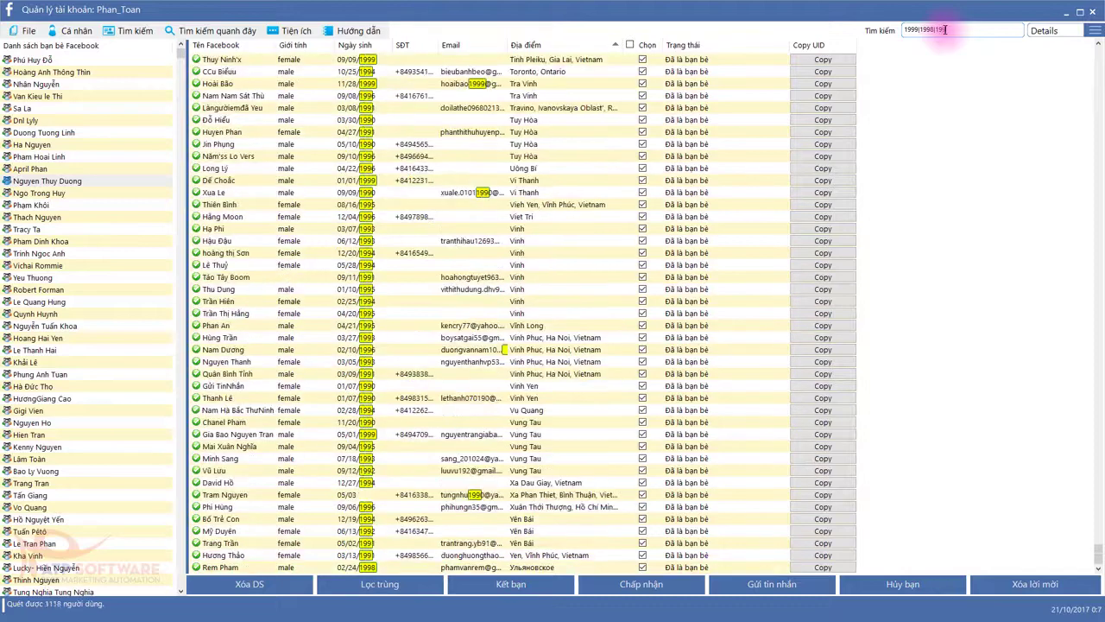
pyautogui.write('8')
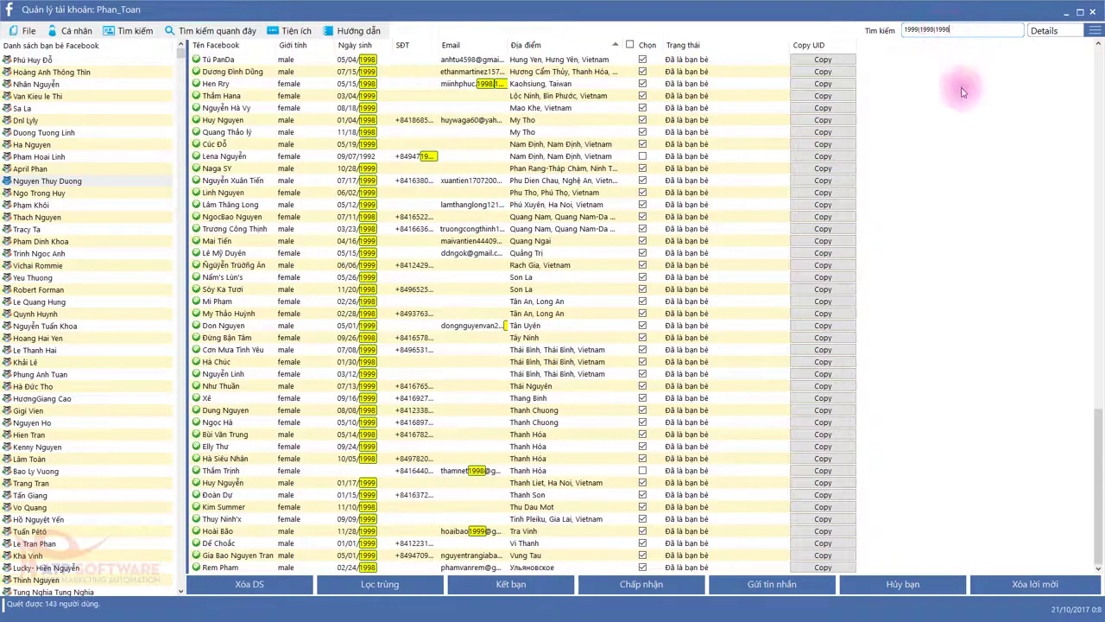
pyautogui.press('BackSpace')
pyautogui.write('7')
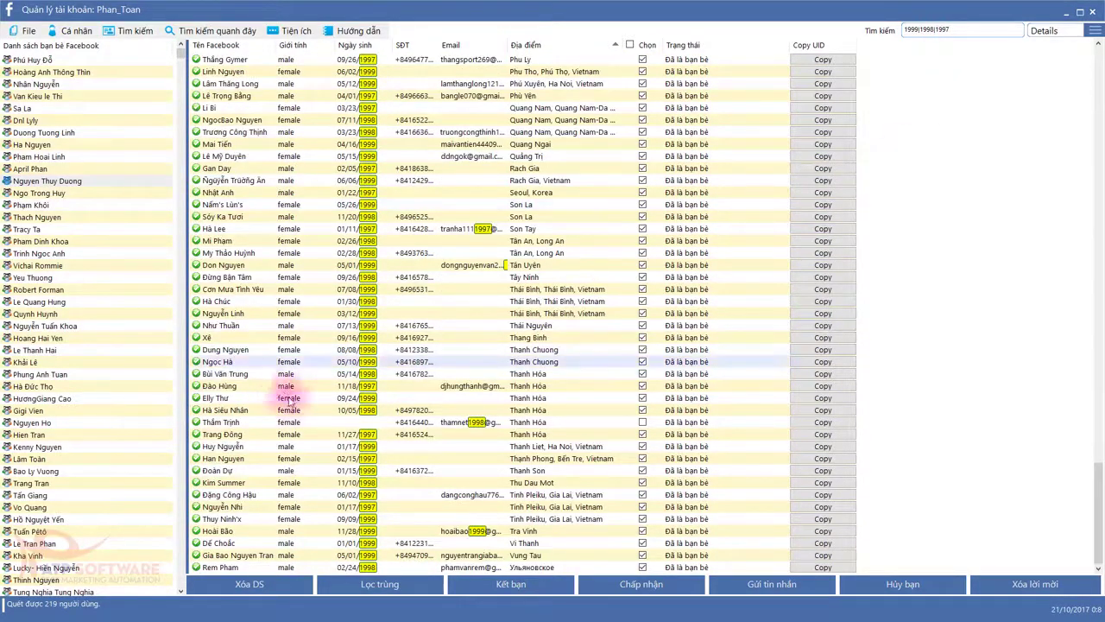
# Look through the 1999|1998|1997 matches, then open the unfriend window for the selected accounts and close it
pyautogui.scroll(10, 505, 240)
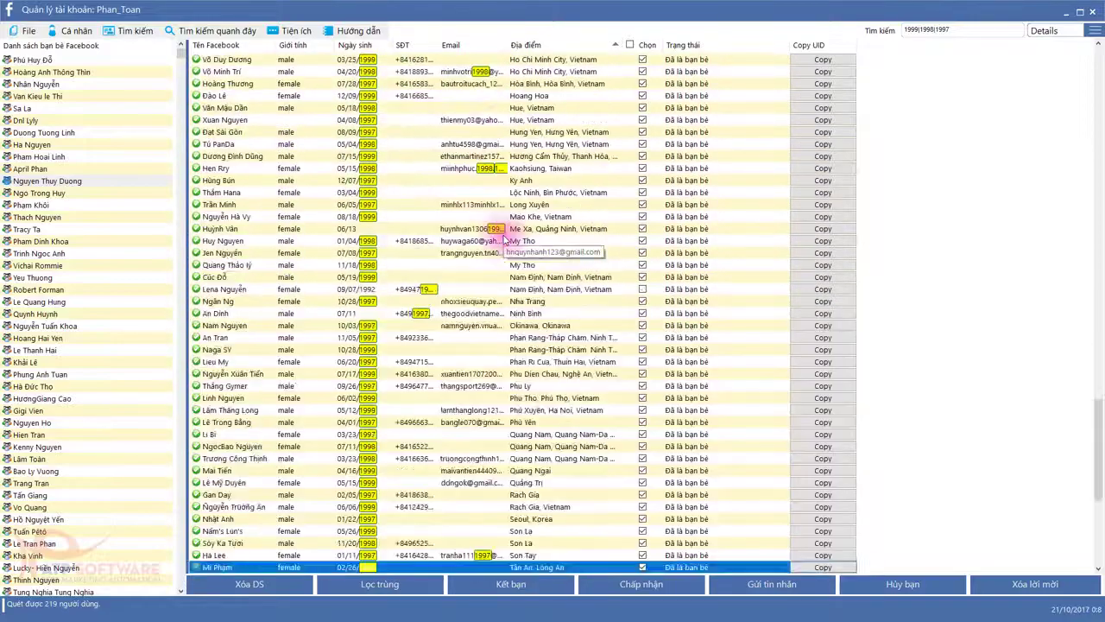
pyautogui.scroll(10, 505, 240)
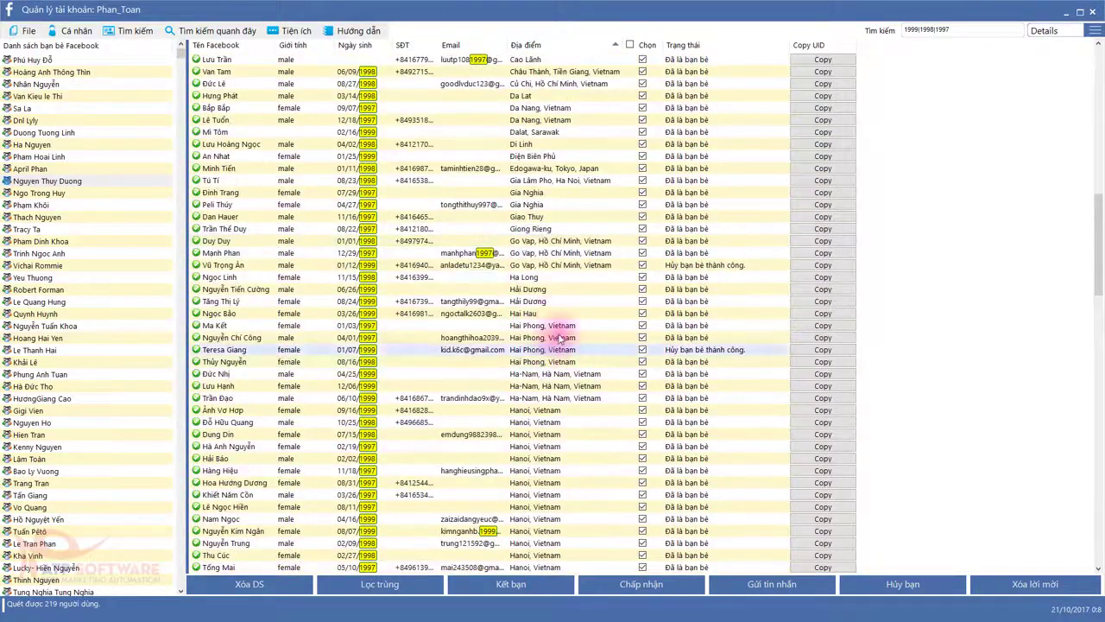
pyautogui.scroll(10, 560, 337)
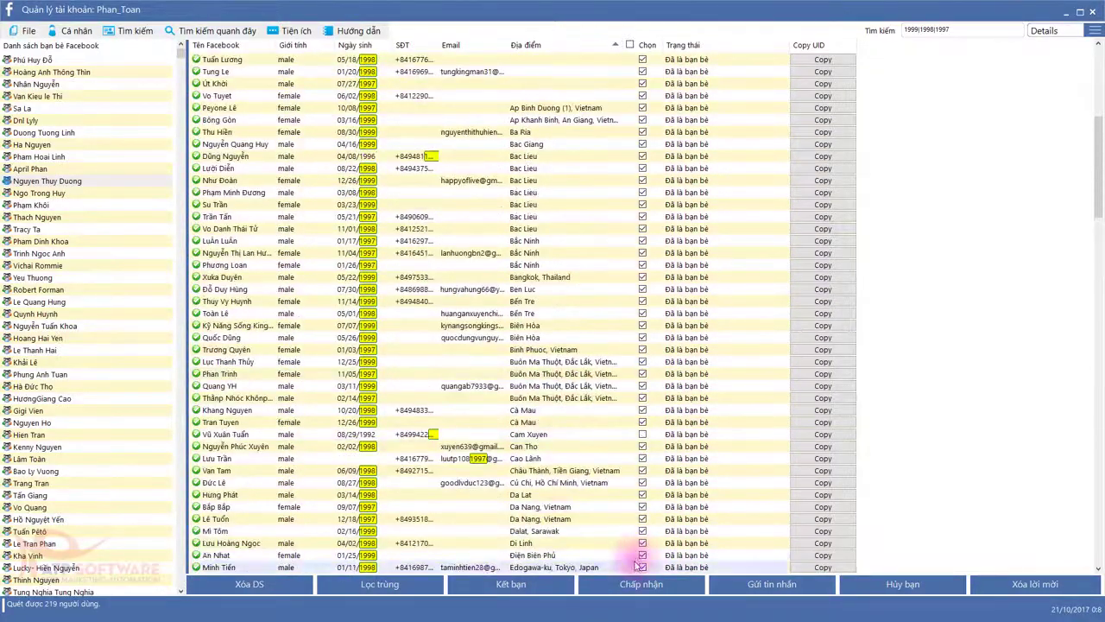
pyautogui.click(901, 584)
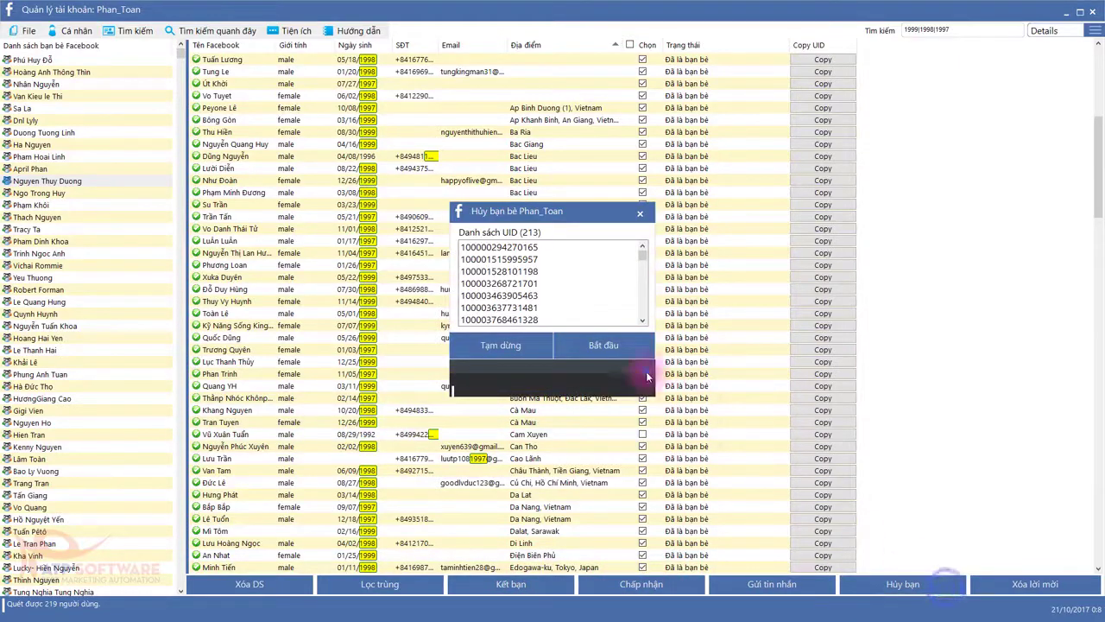
pyautogui.moveTo(639, 248)
pyautogui.mouseDown()
pyautogui.moveTo(646, 291)
pyautogui.moveTo(639, 239)
pyautogui.mouseUp()
pyautogui.click(640, 213)
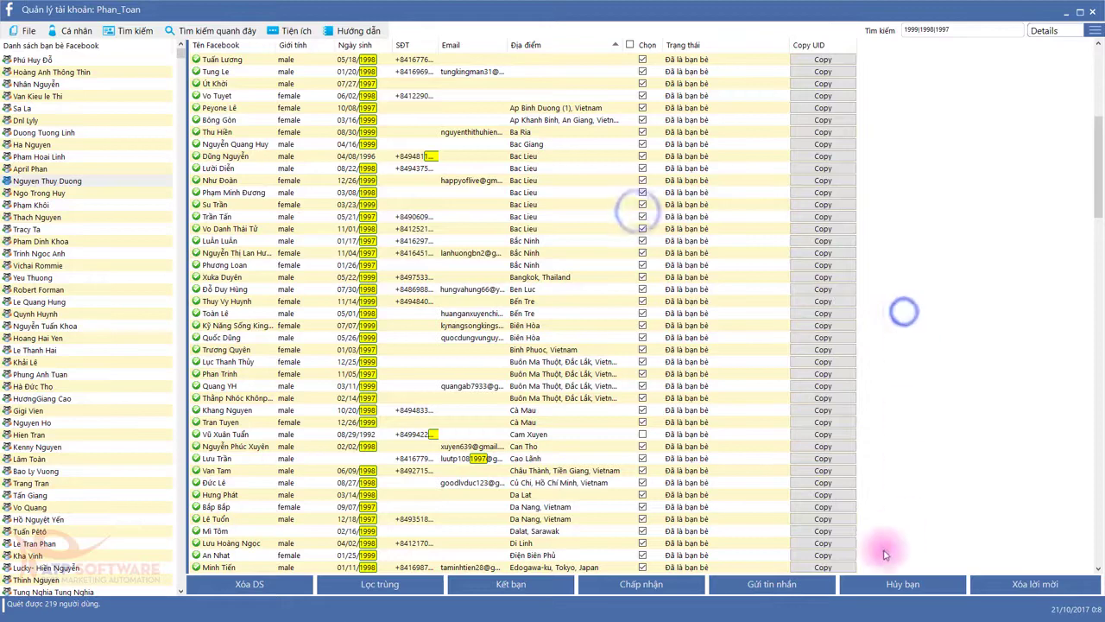